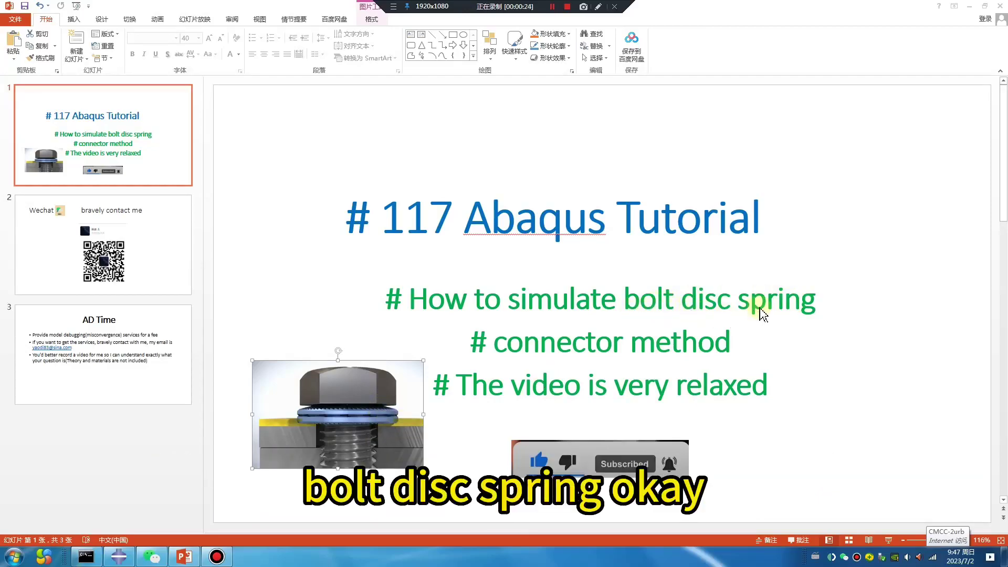
- Switch from the PowerPoint title slide to the Abaqus/CAE 2016 window
left_click(120, 556)
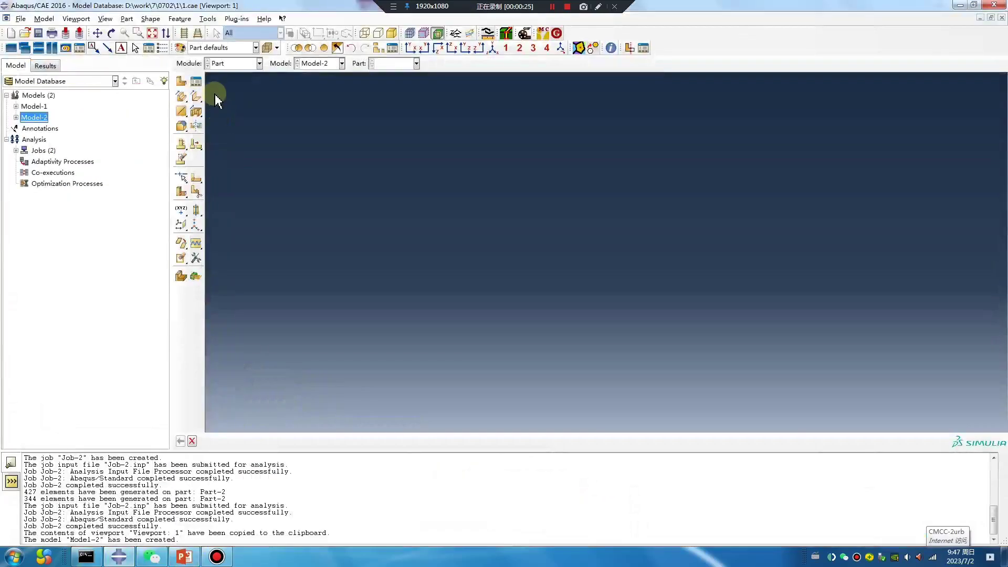
- Start a 3D solid extruded part and sketch a rectangle with a circle at the origin
left_click(181, 81)
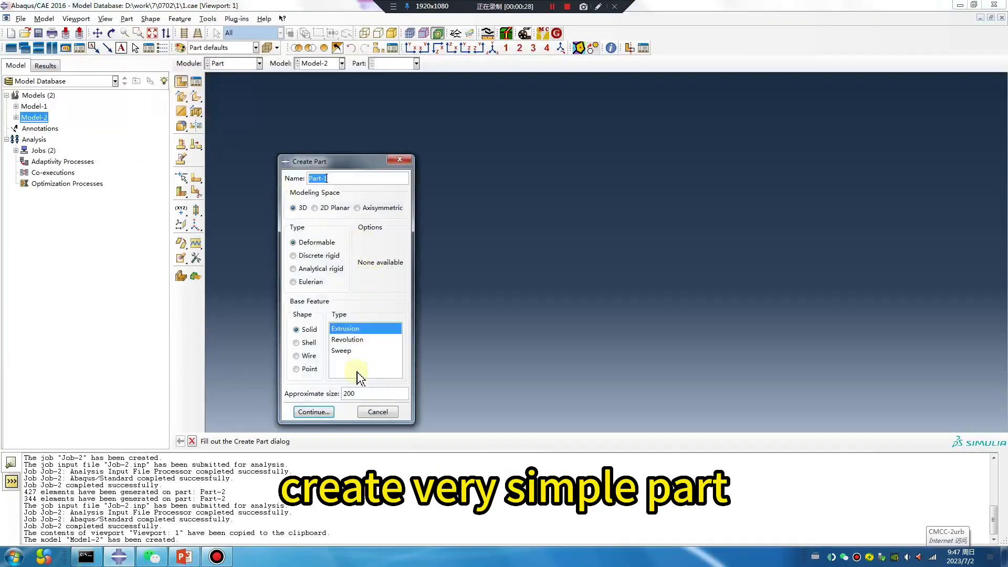
left_click(313, 411)
left_click(197, 97)
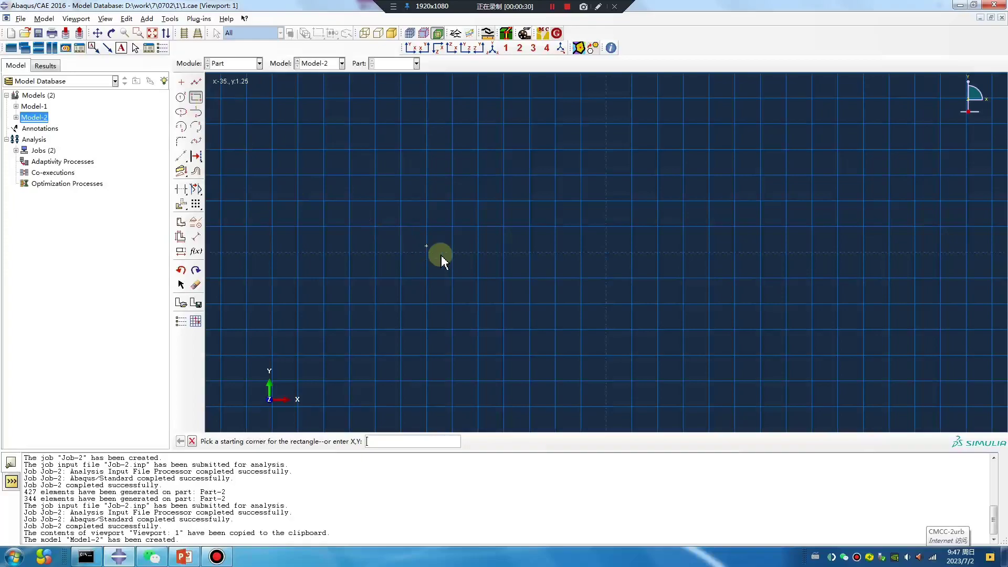
left_click(531, 304)
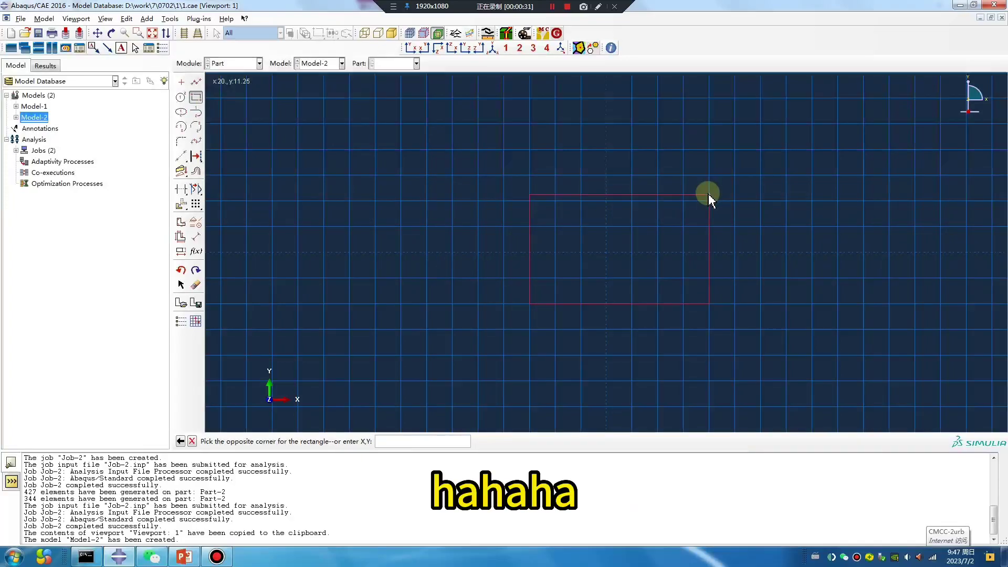
left_click(682, 200)
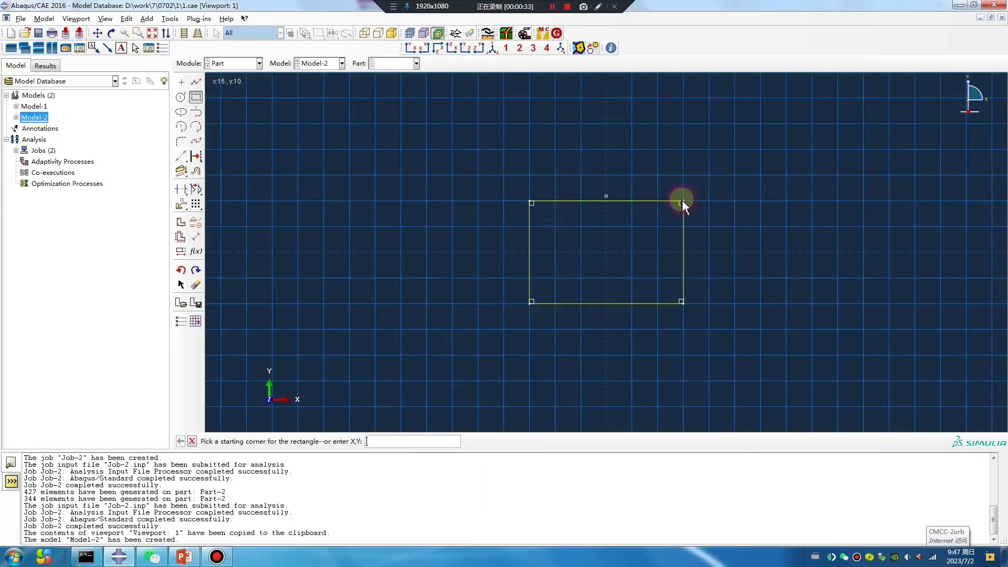
left_click(181, 97)
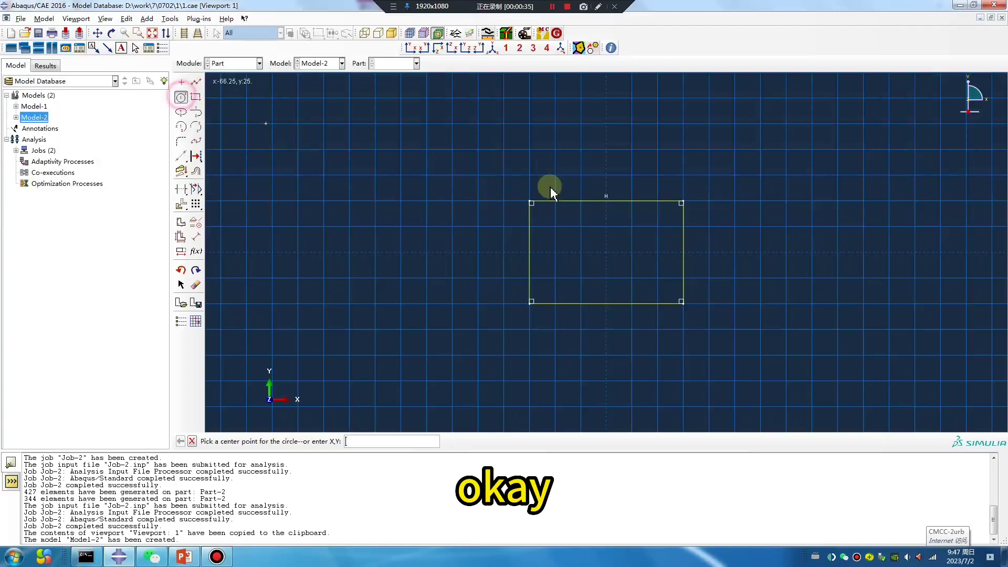
left_click(607, 254)
left_click(619, 254)
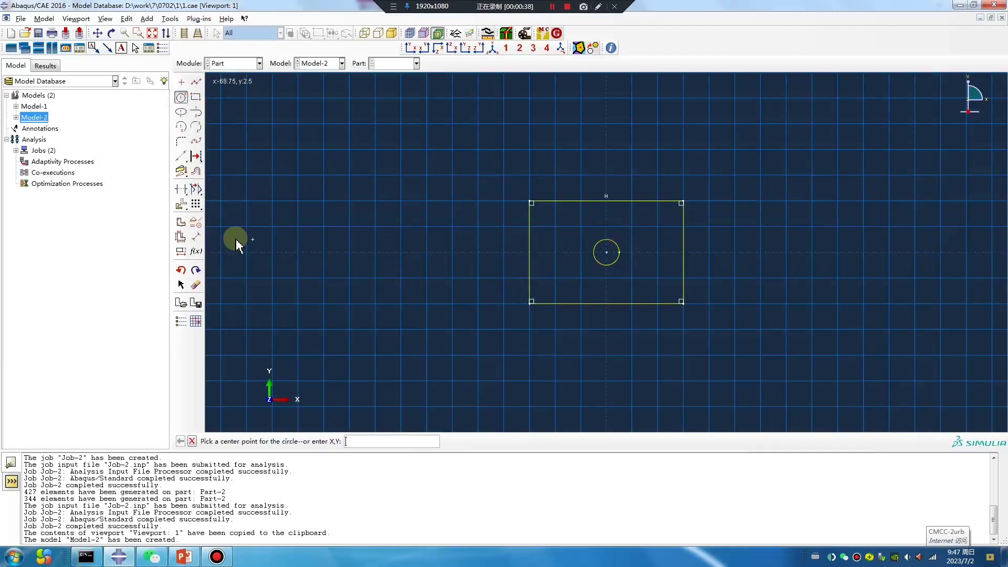
- Dimension the circle to radius 2.5 and extrude the sketch to depth 10
left_click(196, 236)
left_click(618, 268)
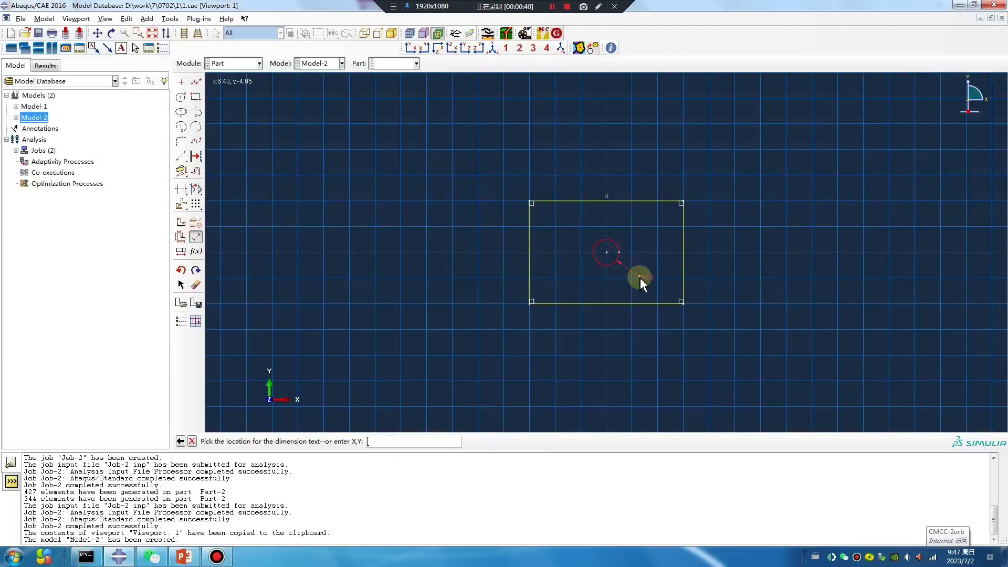
left_click(641, 278)
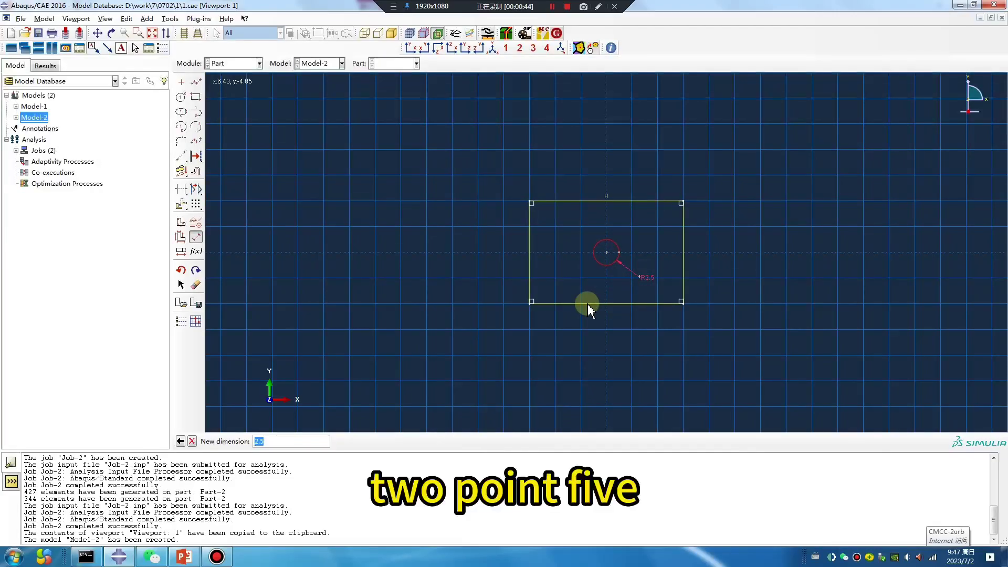
key("Return")
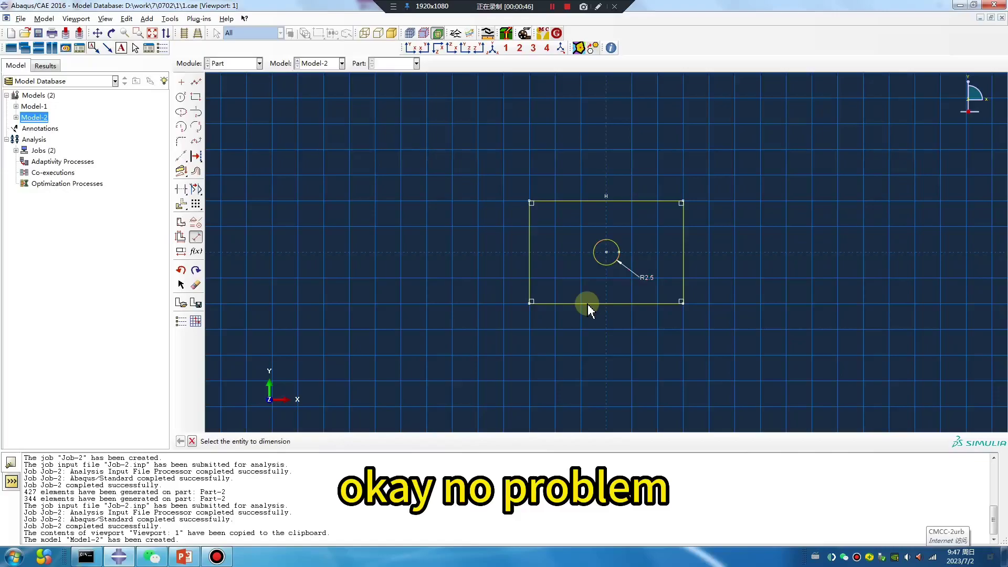
key("Escape")
middle_click(383, 332)
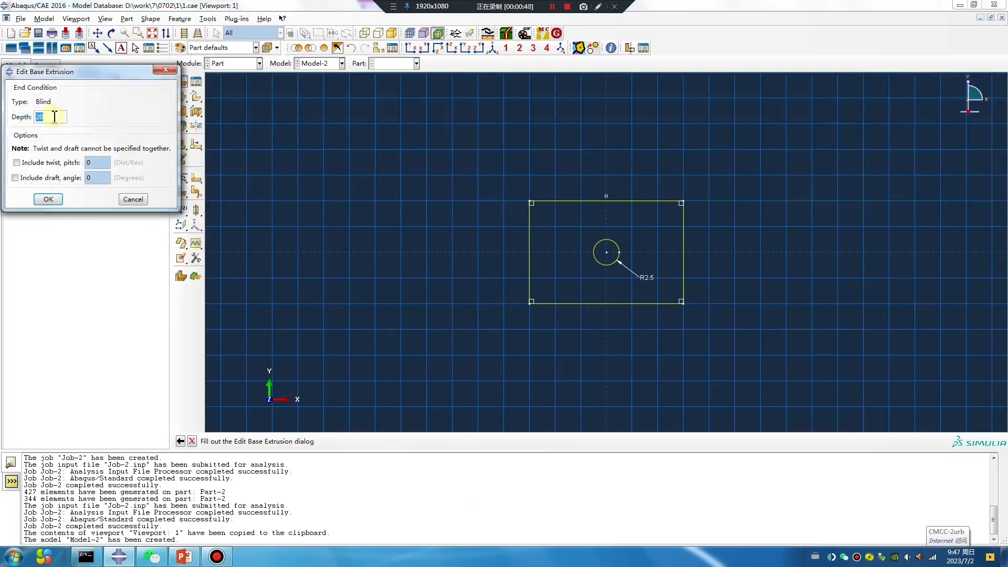
type("10")
key("Return")
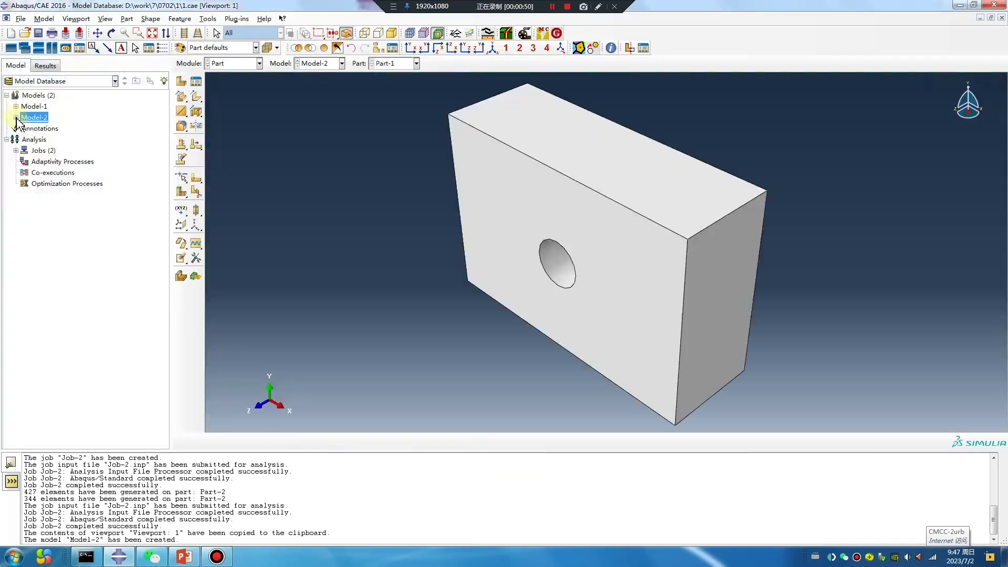
left_click(181, 81)
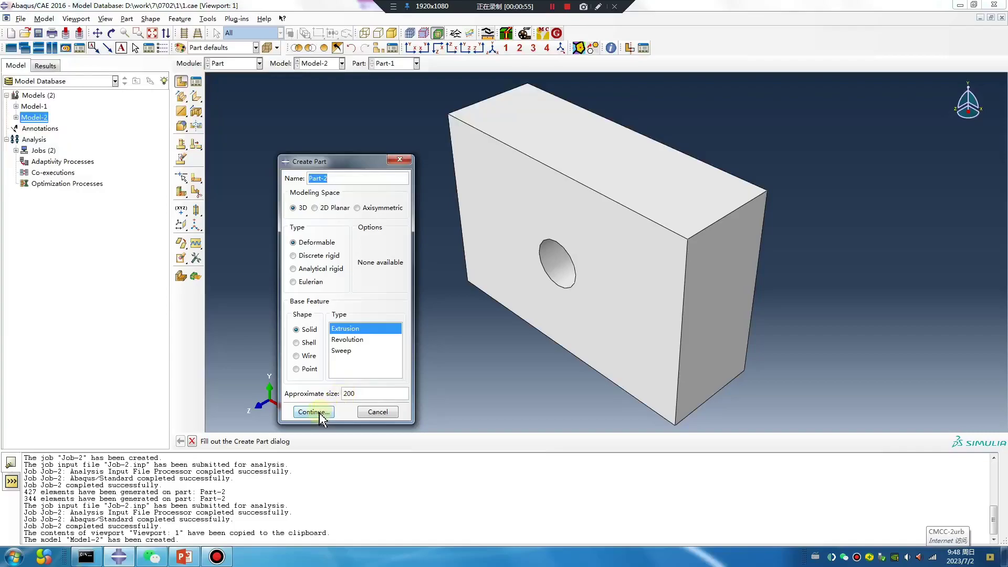
left_click(400, 159)
left_click_drag(479, 243, 598, 281, "ctrl+alt")
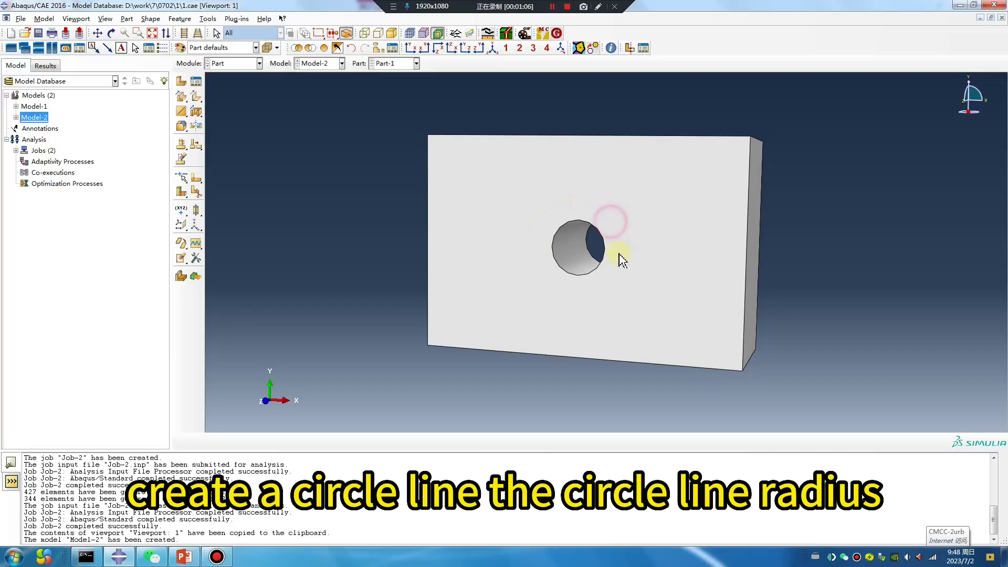
left_click(598, 6)
left_click_drag(542, 211, 602, 203)
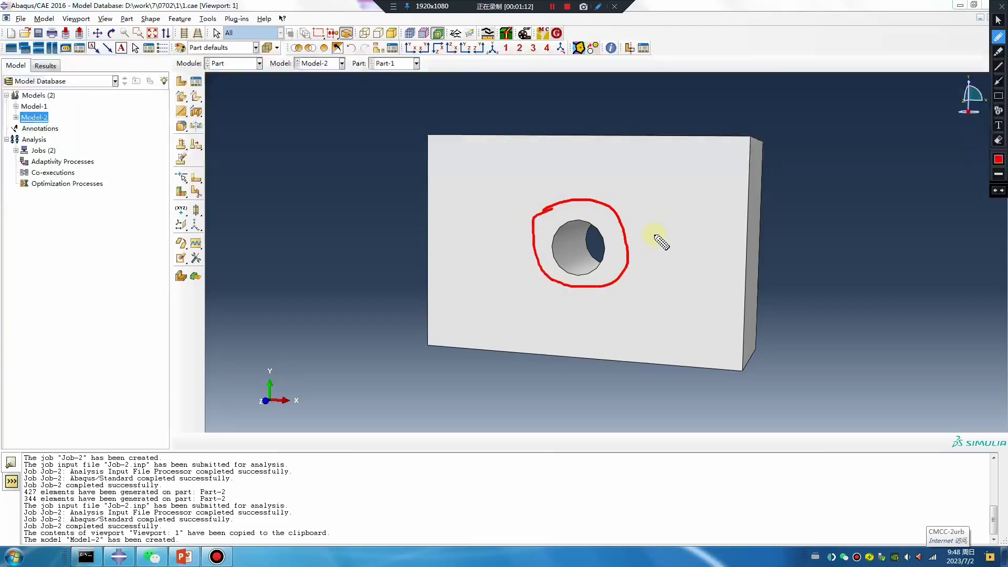
mouse_move(653, 236)
left_mouse_down()
mouse_move(677, 235)
mouse_move(668, 251)
left_mouse_up()
mouse_move(761, 244)
left_mouse_down()
mouse_move(763, 356)
mouse_move(778, 354)
mouse_move(744, 243)
mouse_move(765, 202)
mouse_move(815, 249)
mouse_move(735, 243)
mouse_move(799, 256)
mouse_move(761, 252)
mouse_move(725, 278)
mouse_move(624, 270)
mouse_move(761, 247)
left_mouse_up()
key("Escape")
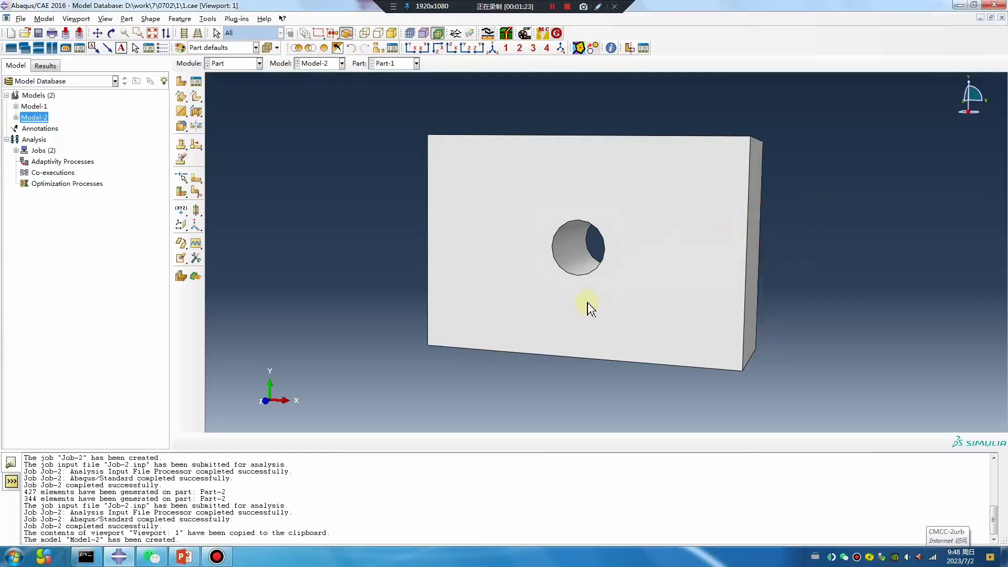
- Partition the plate's front face with an R5 circle centred on the hole
left_click(195, 178)
left_click(681, 287)
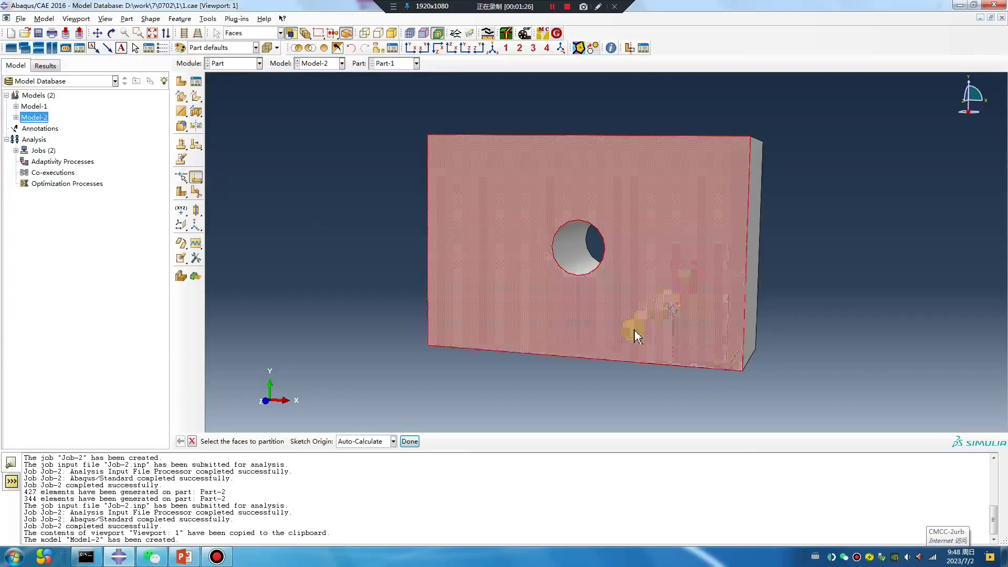
middle_click(782, 320)
left_click(748, 300)
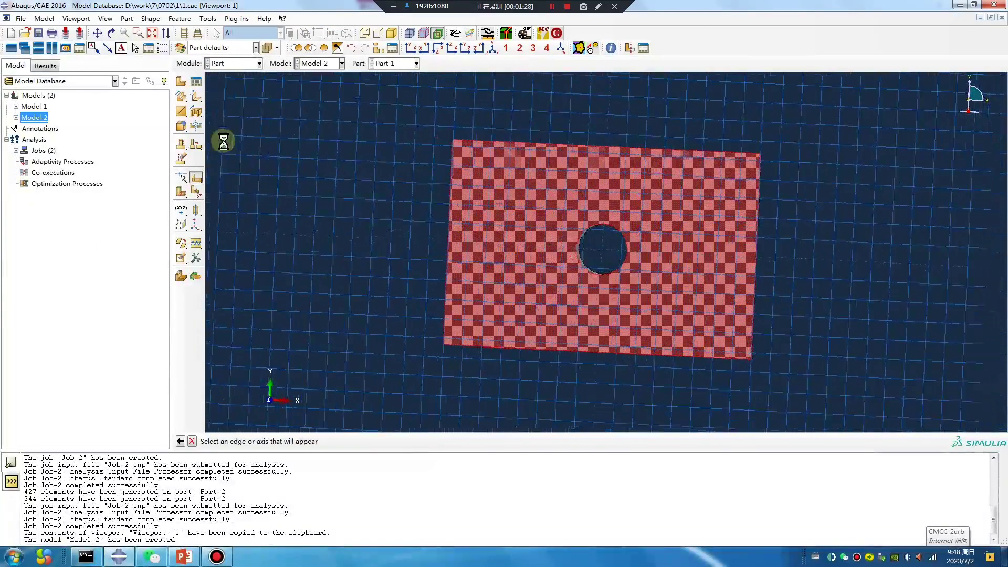
left_click(181, 97)
left_click(607, 252)
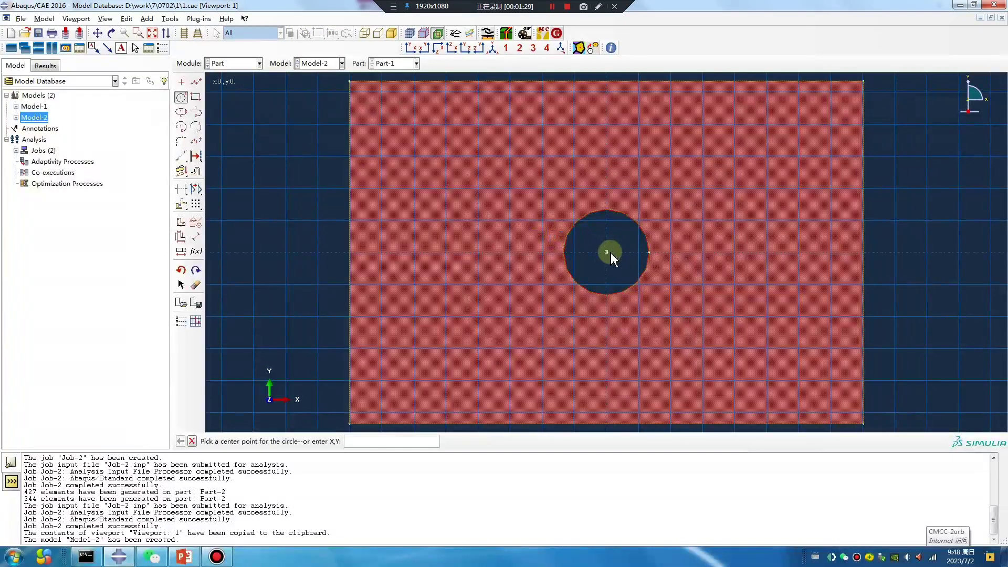
left_click(704, 252)
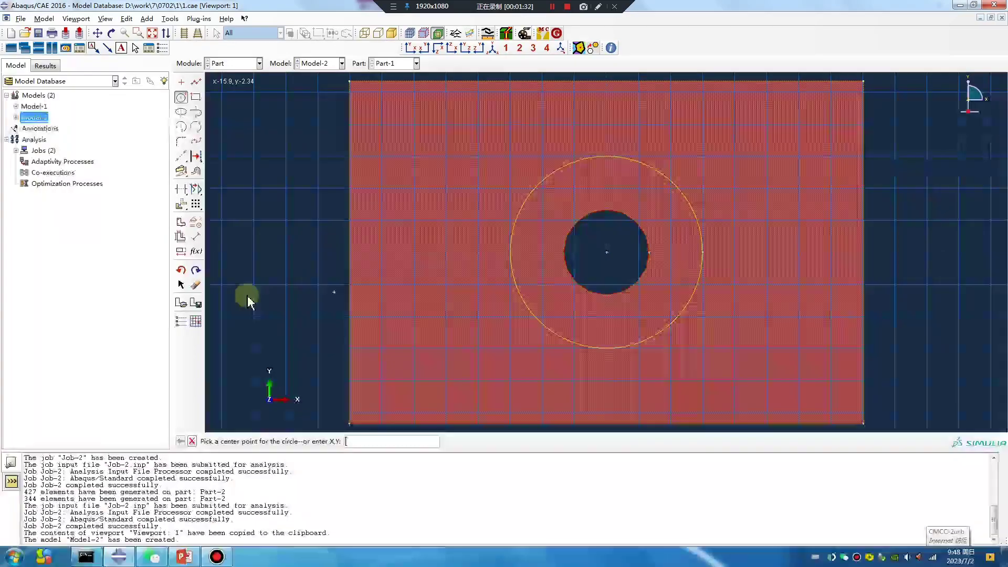
left_click(195, 237)
left_click(684, 310)
left_click(728, 333)
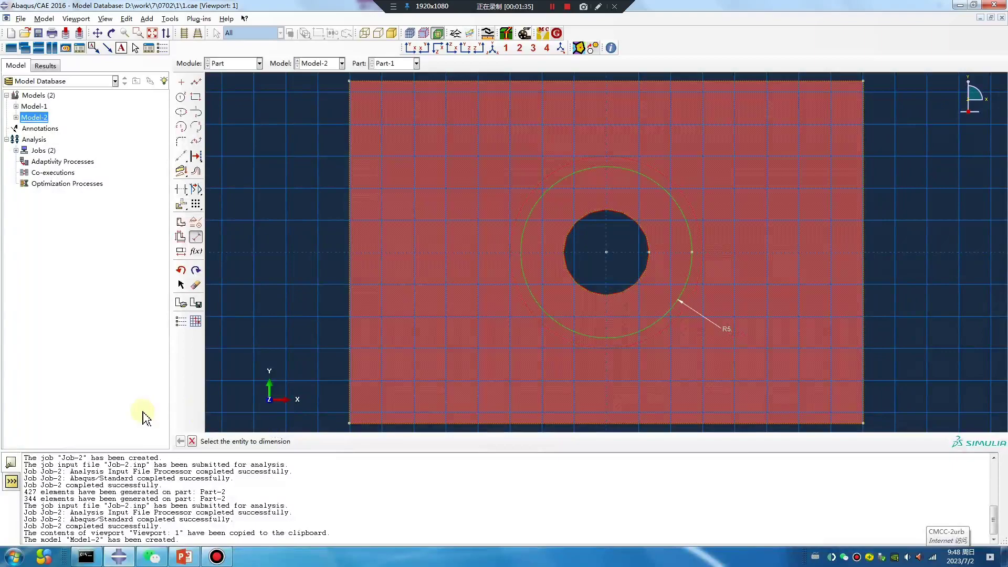
middle_click(360, 304)
middle_click(360, 304)
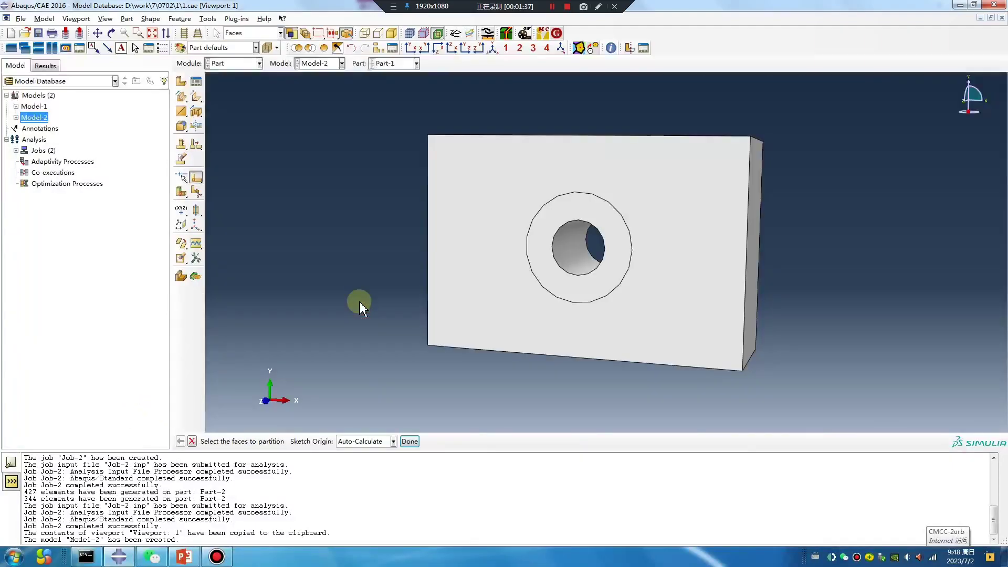
- Extrude the R5 circle edge along a plate edge to partition the cells through the thickness
left_click(182, 193)
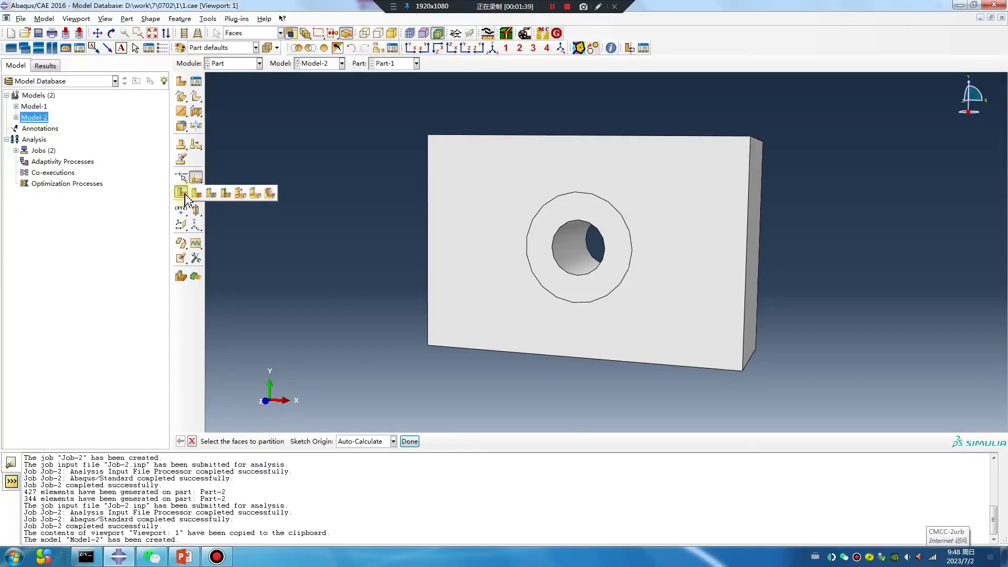
left_click(240, 193)
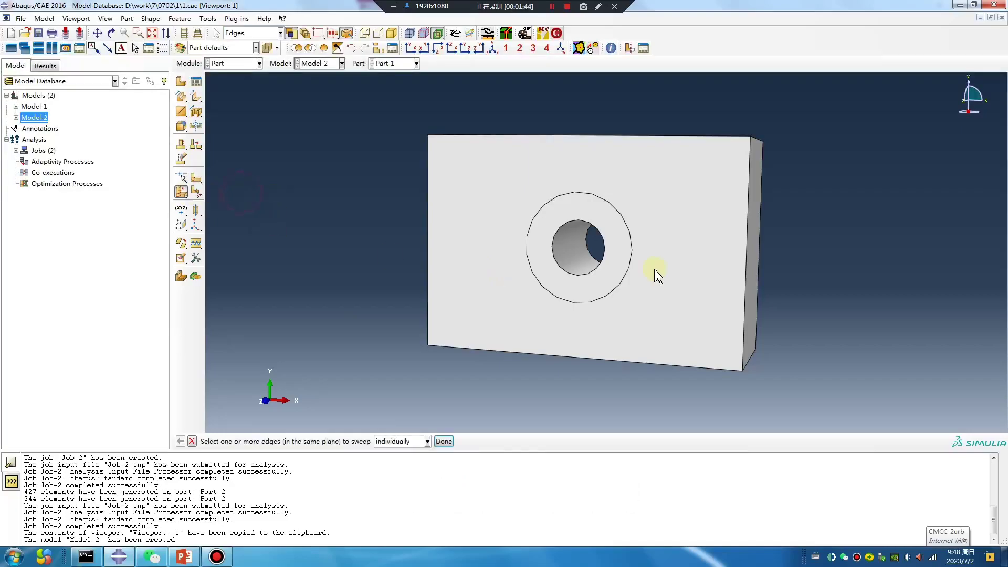
left_click(630, 278)
middle_click(522, 371)
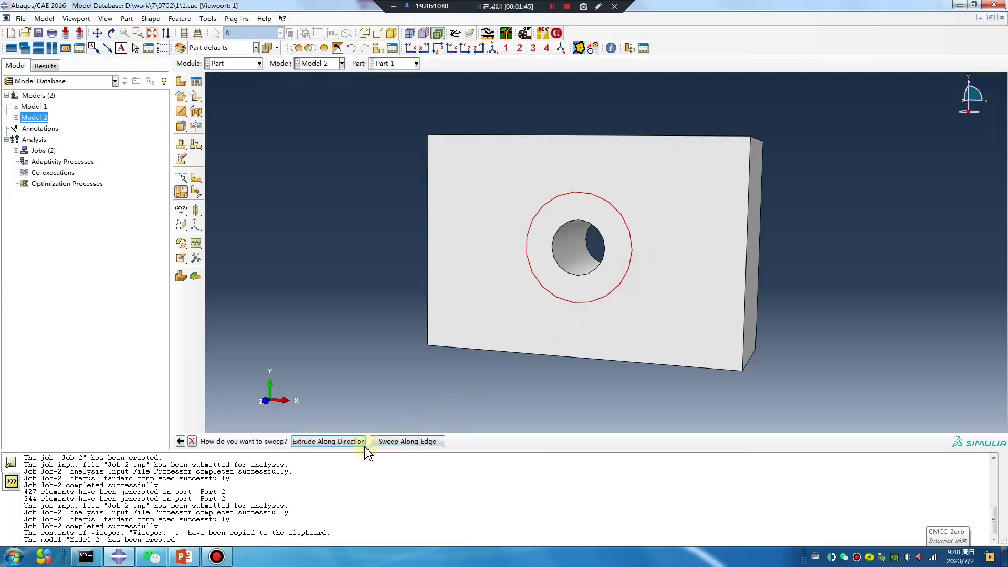
left_click(386, 441)
left_click_drag(666, 268, 771, 191, "ctrl+alt")
left_click(754, 189)
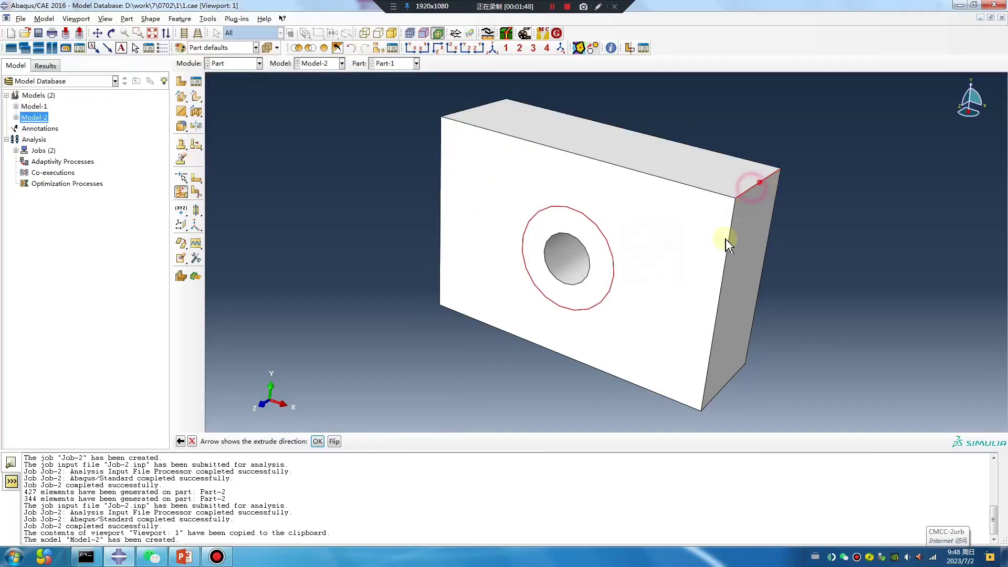
left_click_drag(654, 294, 702, 245, "ctrl+alt")
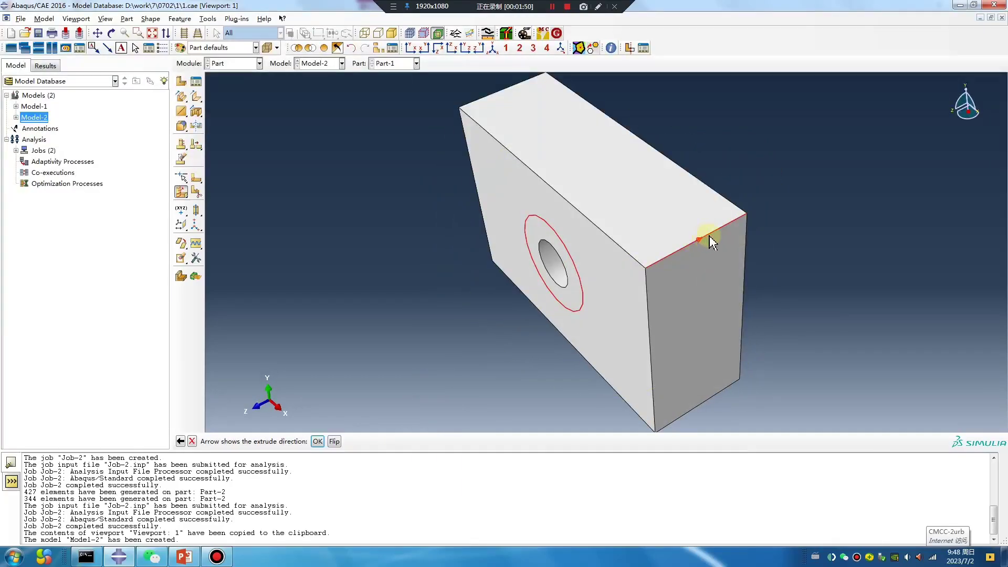
left_click(318, 441)
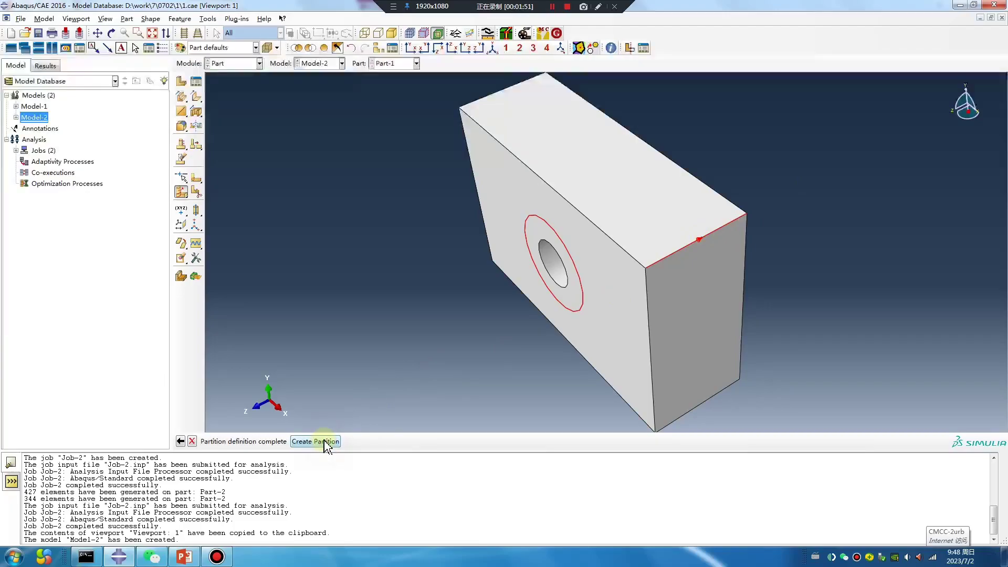
mouse_move(656, 252)
left_mouse_down("ctrl+alt")
mouse_move(669, 219)
mouse_move(655, 250)
left_mouse_up("ctrl+alt")
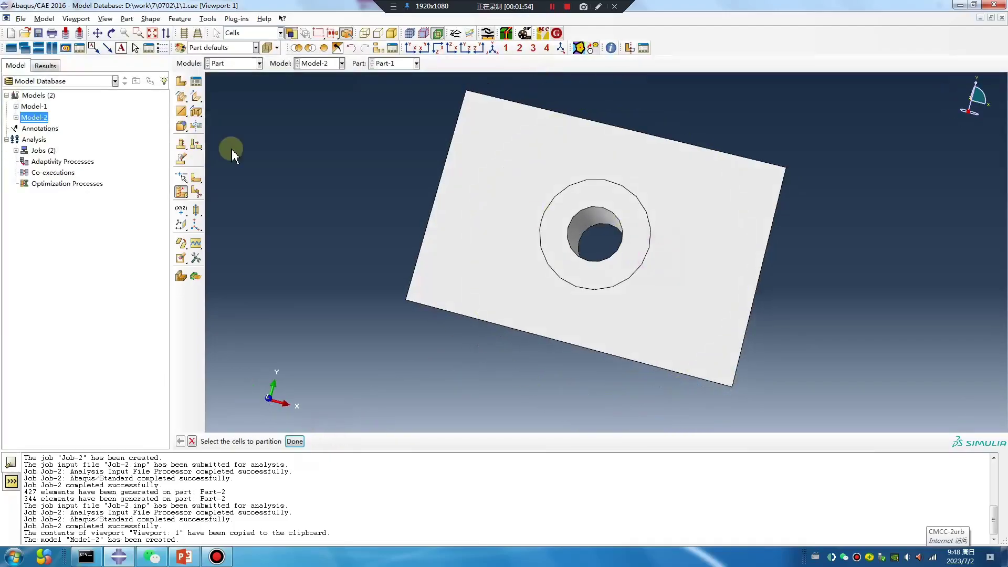
- Start a 3D solid revolution part and draw the bolt's stepped profile from the origin
left_click(181, 82)
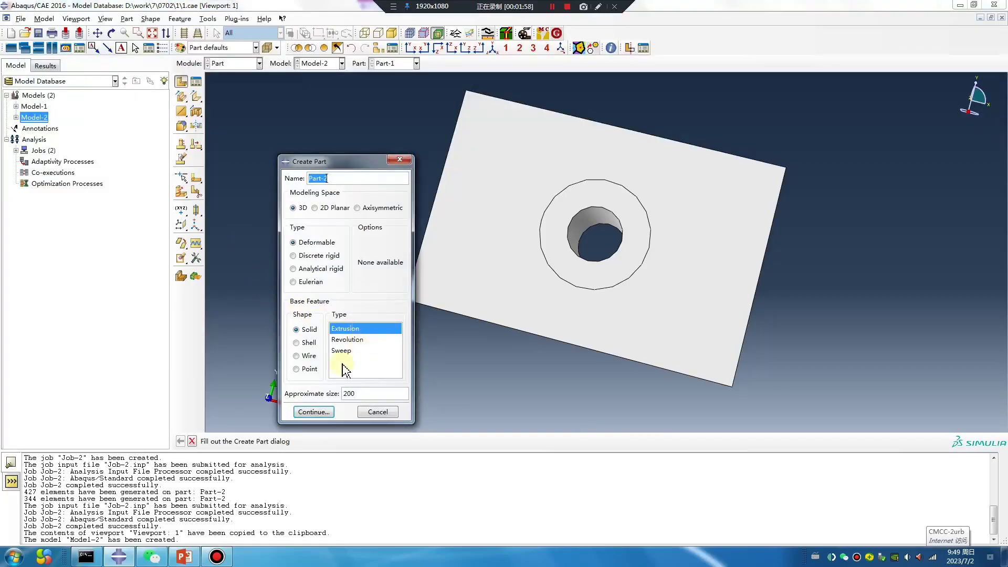
left_click(347, 340)
left_click(313, 412)
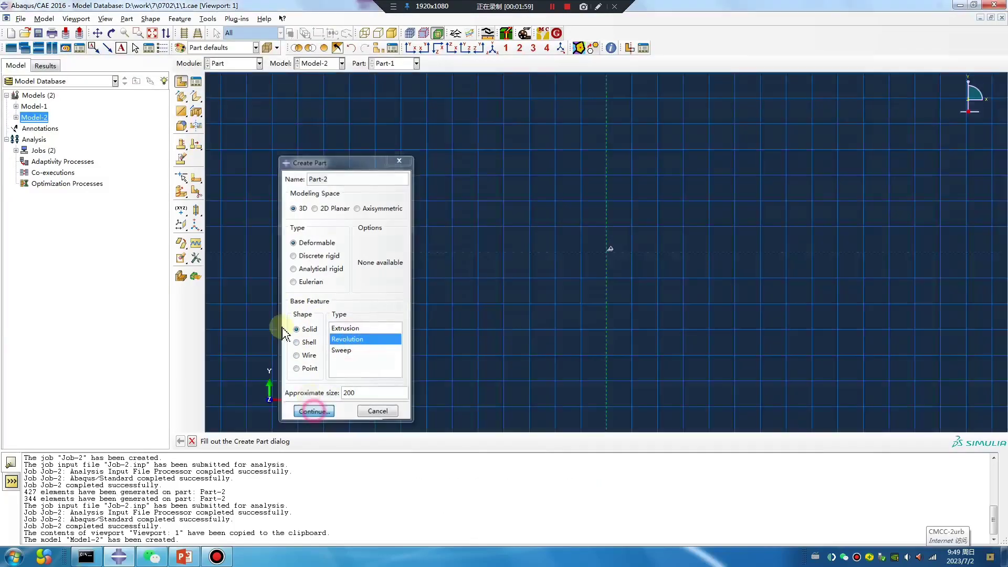
left_click(197, 82)
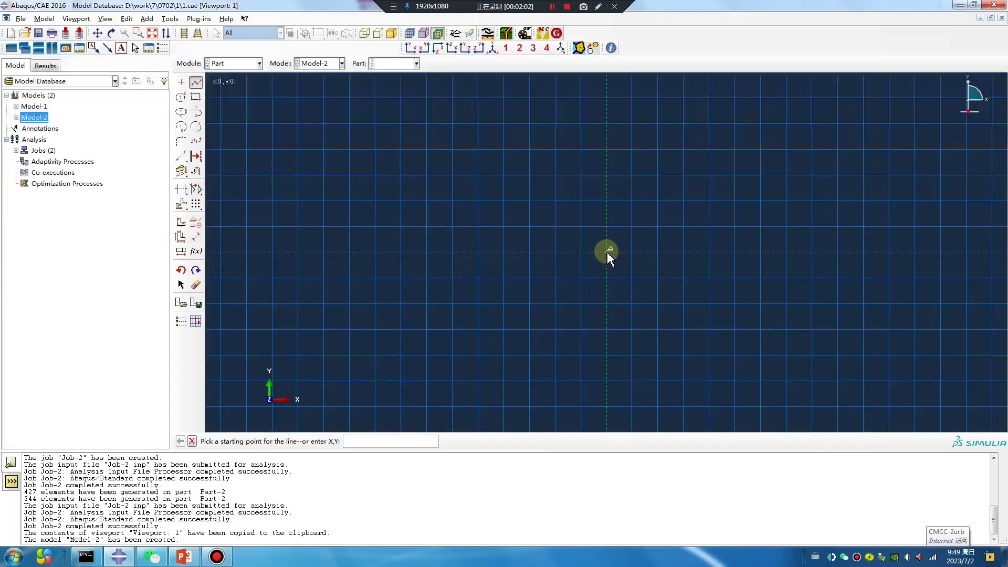
left_click(607, 253)
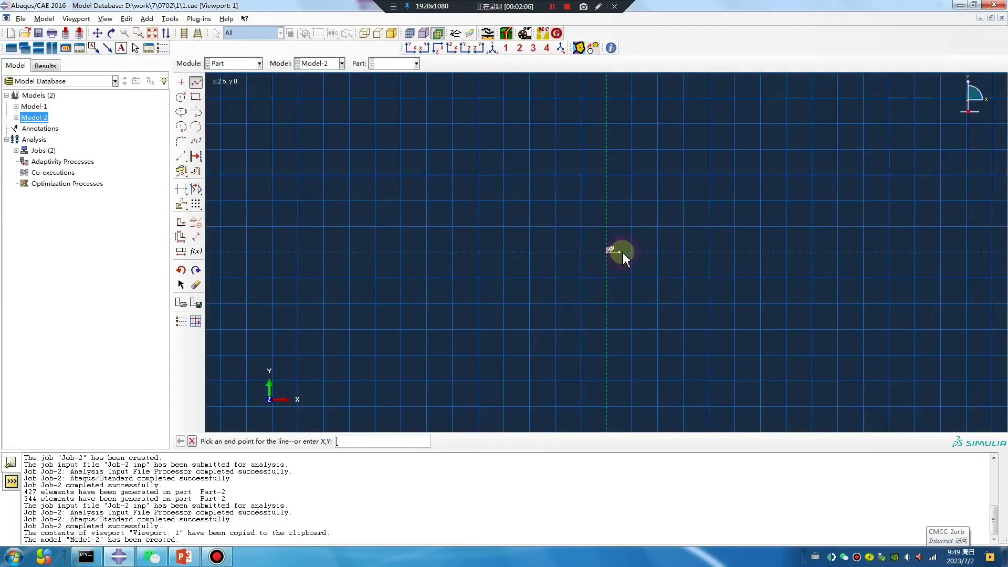
left_click(620, 176)
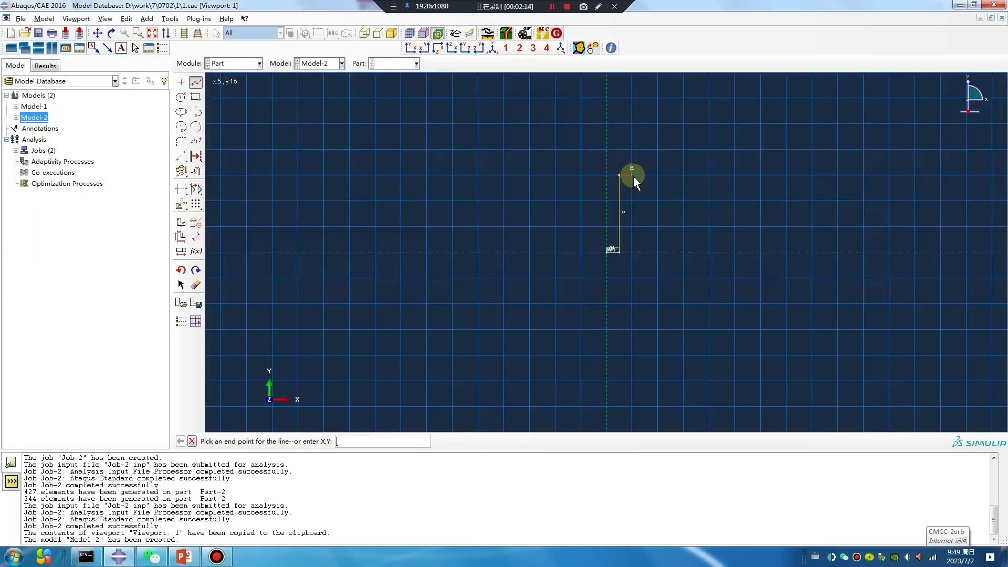
left_click(633, 174)
left_click(633, 164)
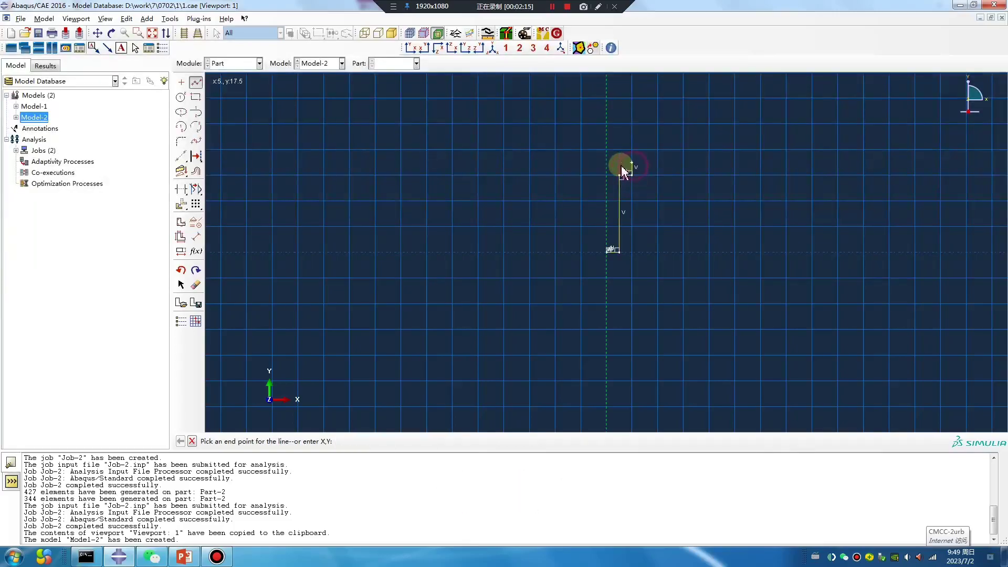
left_click(608, 168)
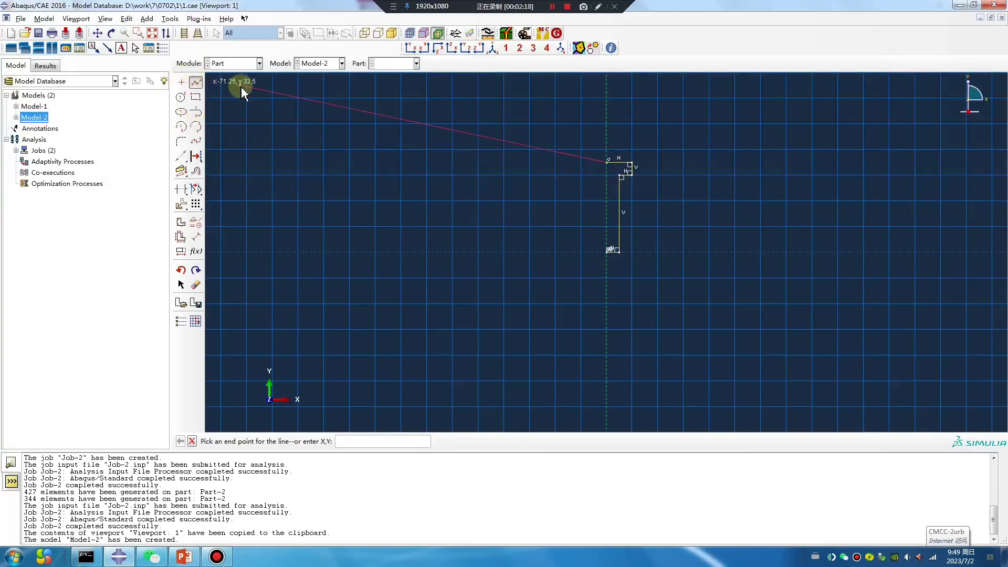
- Add the lower step line, auto-trim the extra segments, and finish the sketch
left_click(199, 83)
left_click(197, 83)
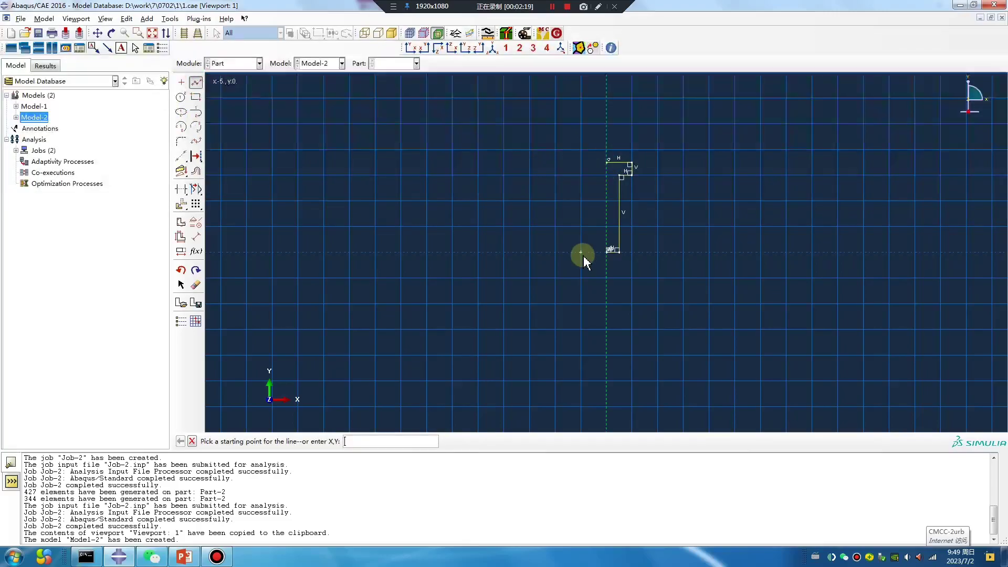
left_click(625, 256)
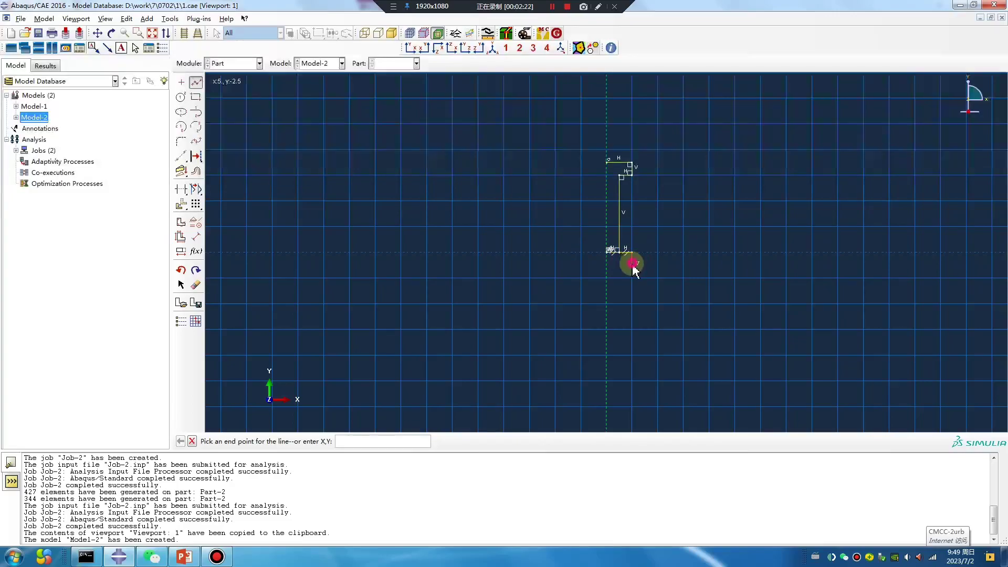
left_click(608, 263)
left_click(181, 189)
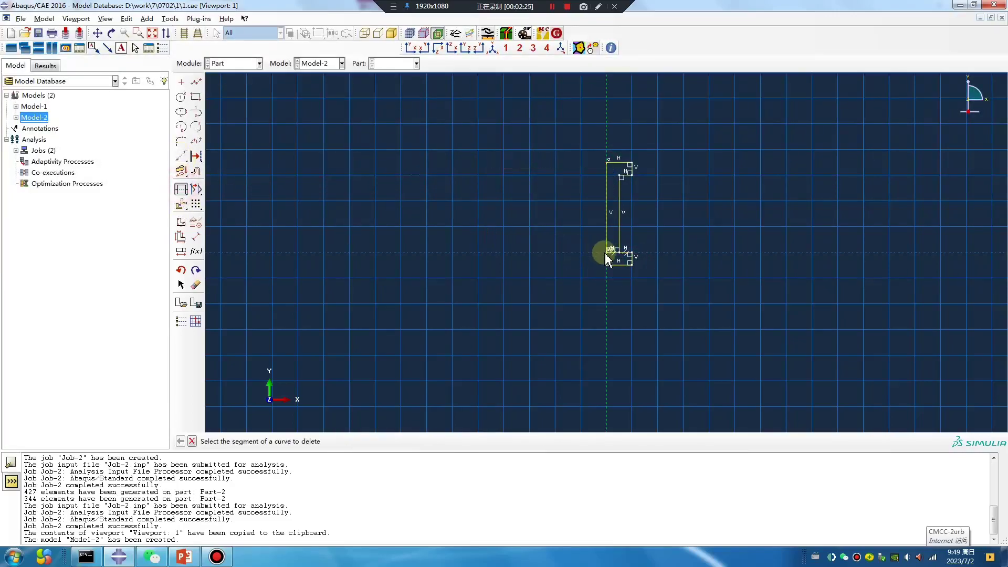
middle_click(503, 333)
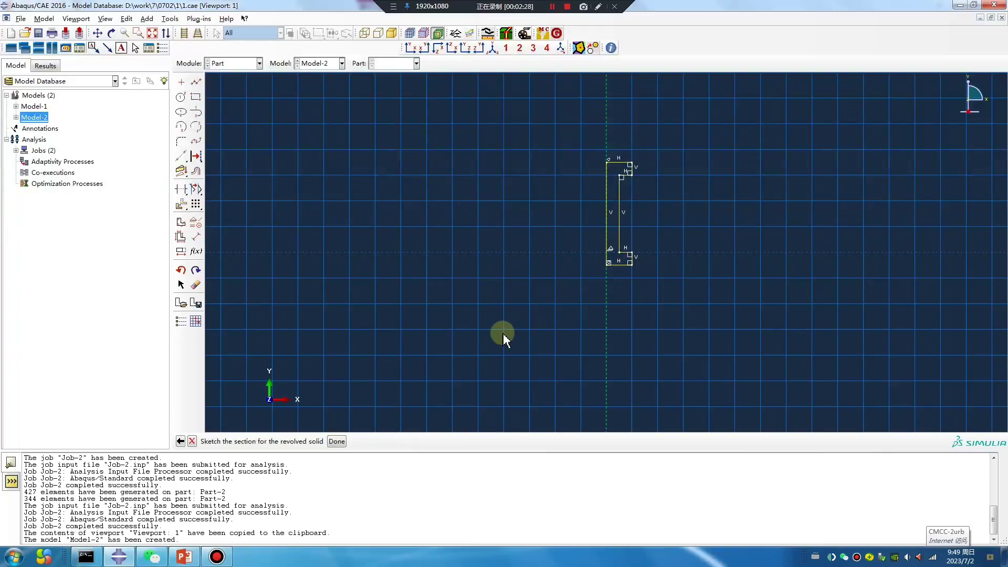
middle_click(503, 333)
- Revolve the profile a full 360° to form the bolt
type("3")
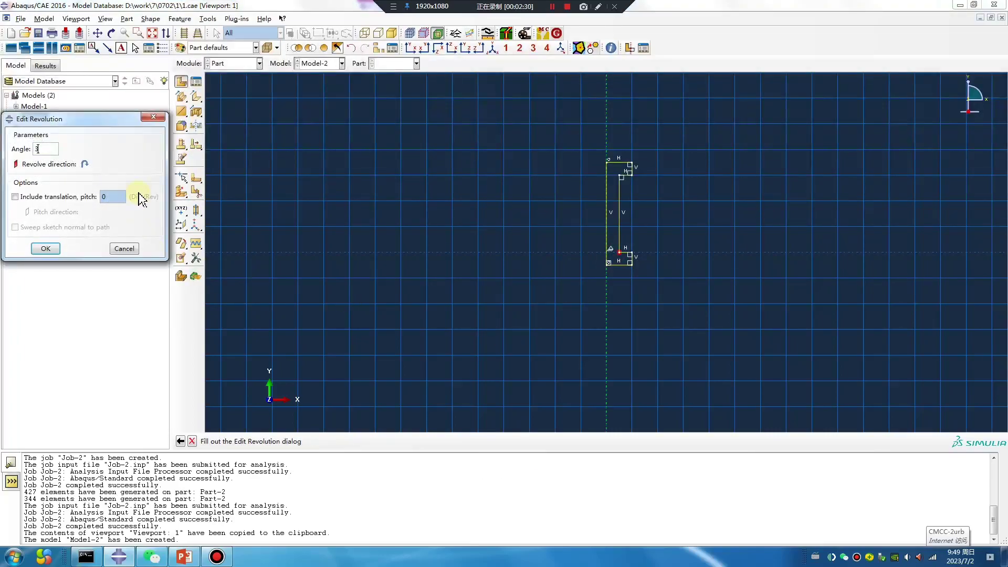
type("60")
key("Return")
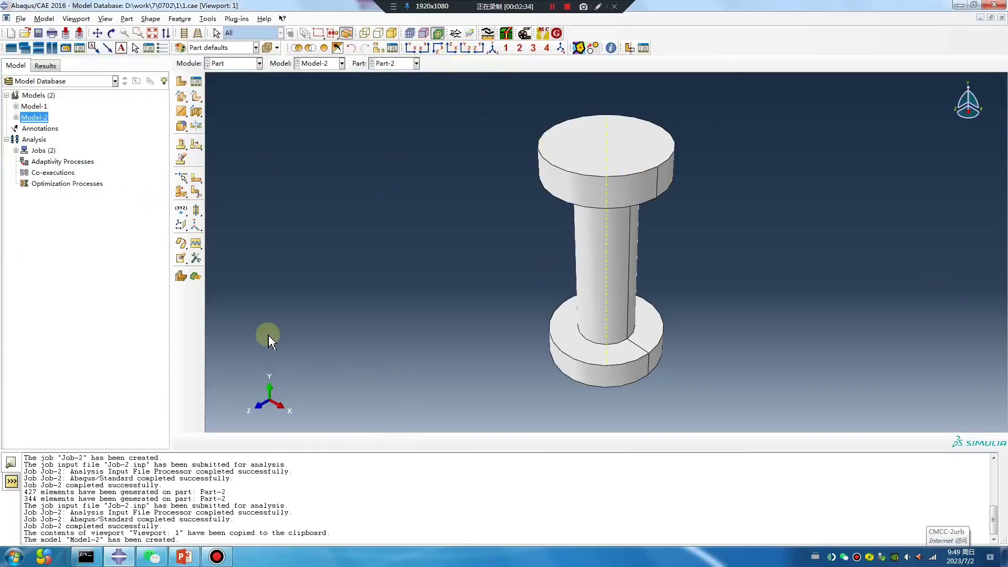
left_click_drag(540, 354, 596, 292, "ctrl+alt")
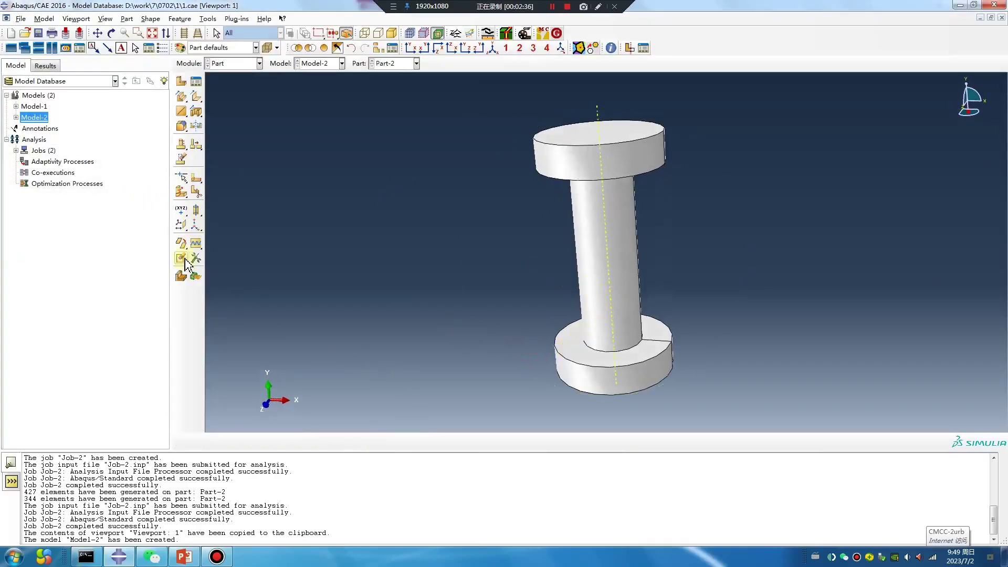
- Add datum planes offset from the XY, YZ and XZ principal planes
left_click(183, 229)
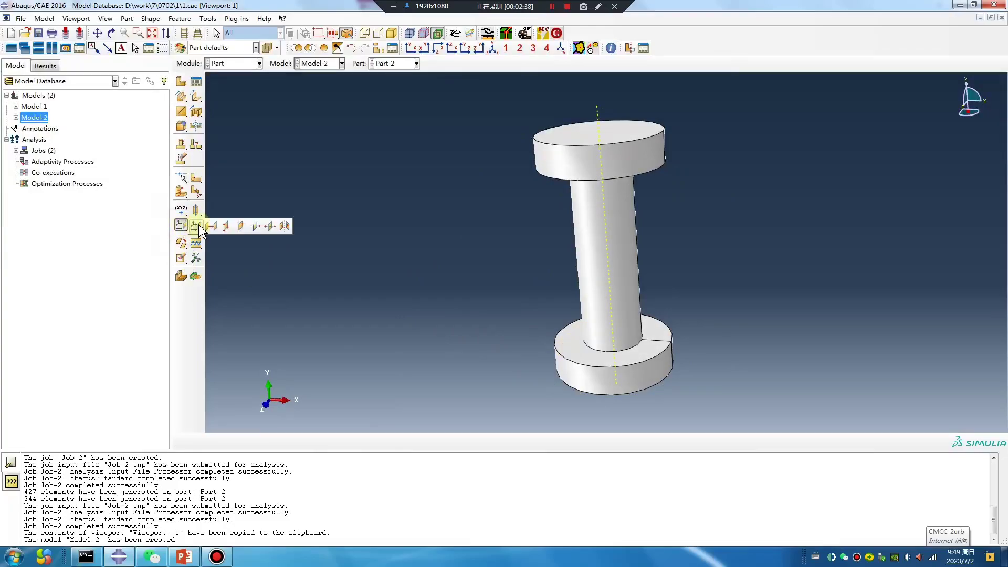
left_click(199, 226)
left_click(328, 441)
middle_click(351, 408)
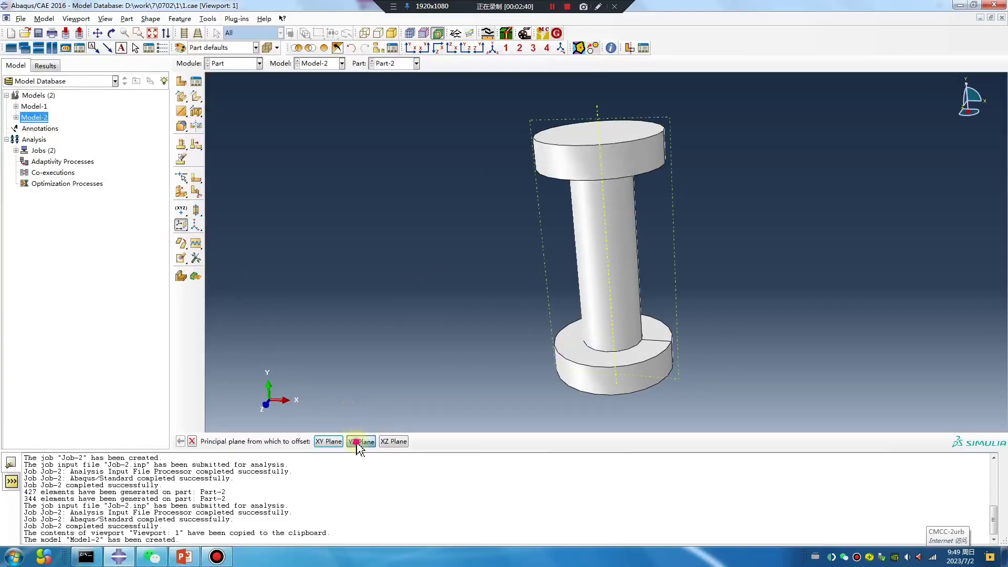
left_click(359, 445)
middle_click(382, 427)
left_click(394, 441)
middle_click(490, 344)
left_click_drag(590, 291, 567, 326, "ctrl+alt")
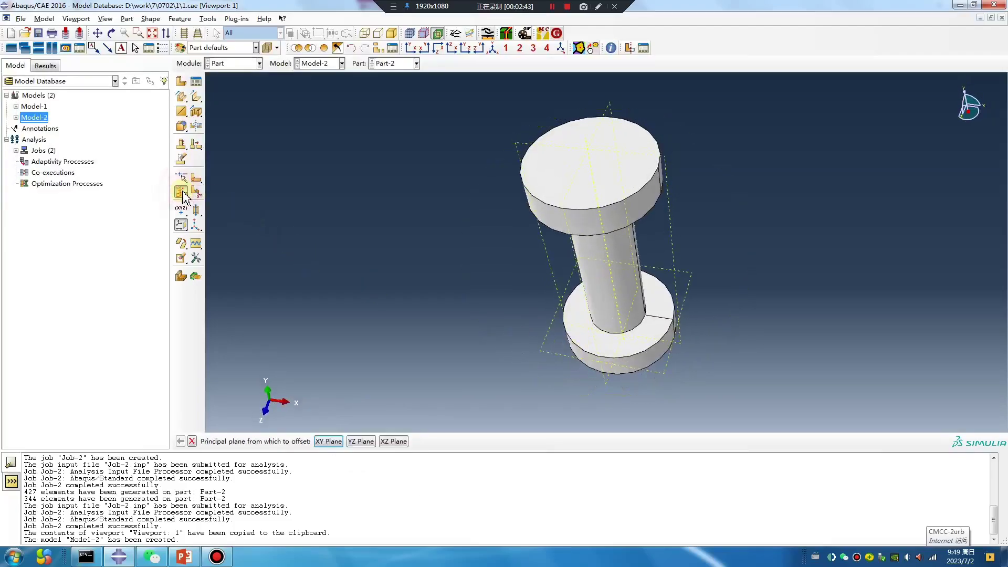
- Partition the bolt cells along two of the datum planes
left_click_drag(184, 197, 209, 194)
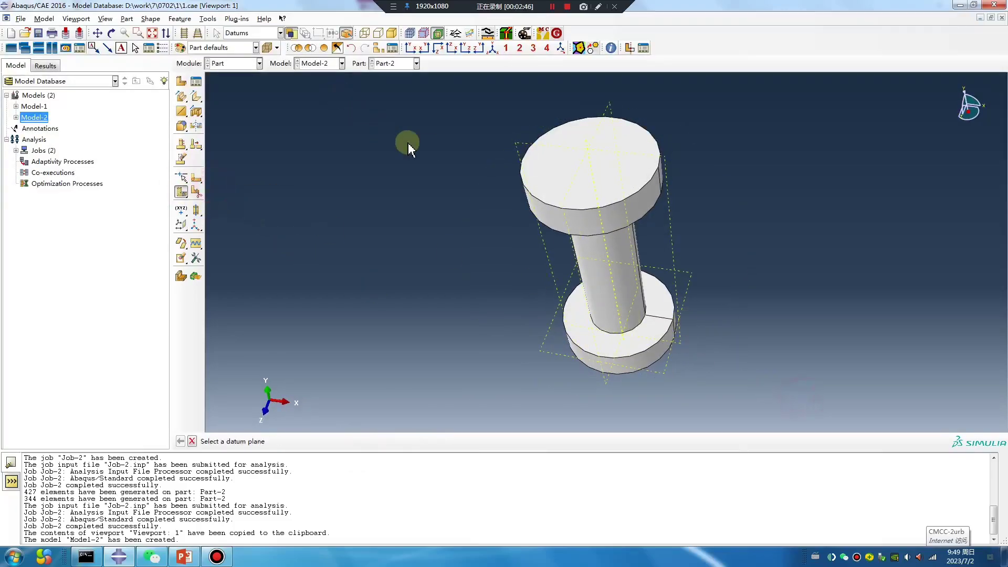
left_click(536, 142)
middle_click(536, 141)
left_click_drag(756, 381, 355, 59)
middle_click(574, 181)
left_click(584, 146)
middle_click(484, 268)
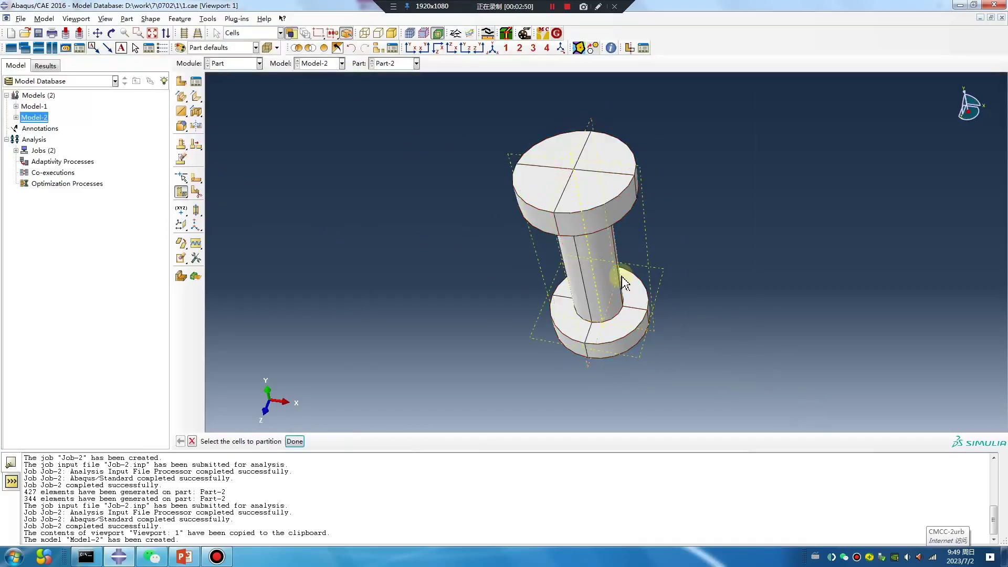
left_click_drag(619, 270, 738, 251, "ctrl+alt")
- Partition the bolt cells by extending the head and nut faces
left_click_drag(185, 196, 225, 198)
left_click_drag(391, 124, 708, 364)
middle_click(465, 260)
left_click(542, 225)
middle_click(448, 294)
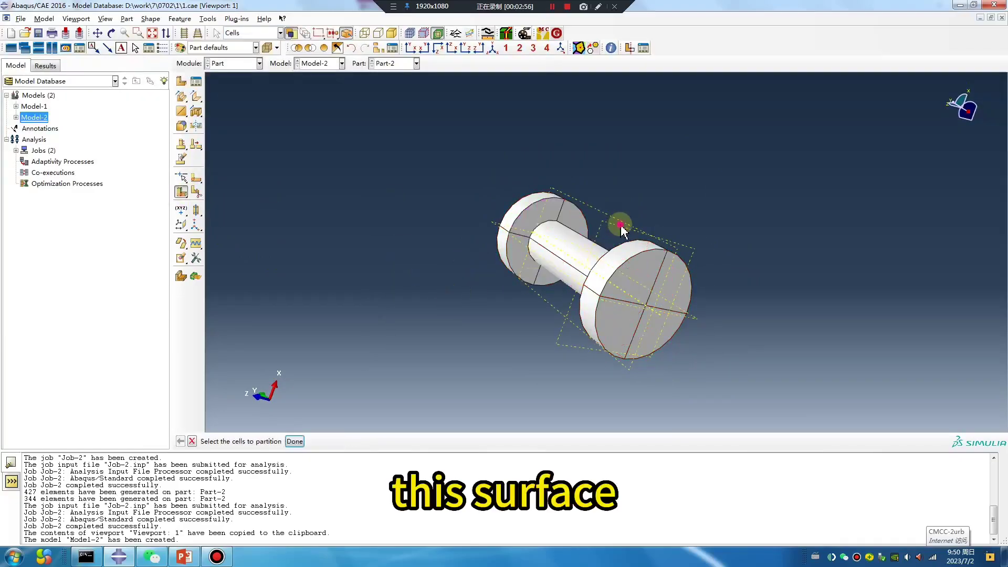
left_click_drag(623, 225, 727, 378, "ctrl+alt")
left_click_drag(380, 210, 677, 378)
middle_click(663, 342)
left_click(641, 323)
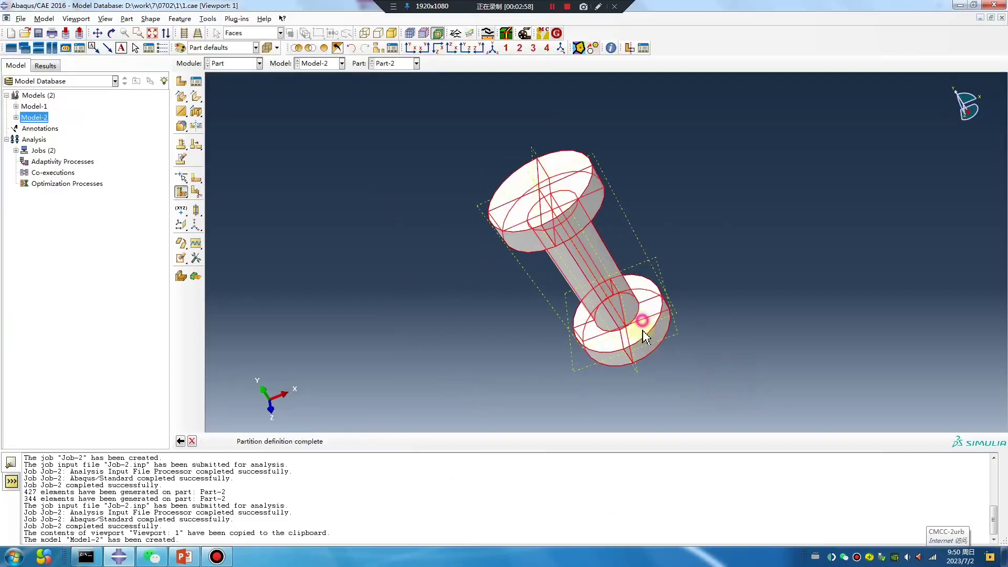
left_click_drag(662, 260, 651, 226, "ctrl+alt")
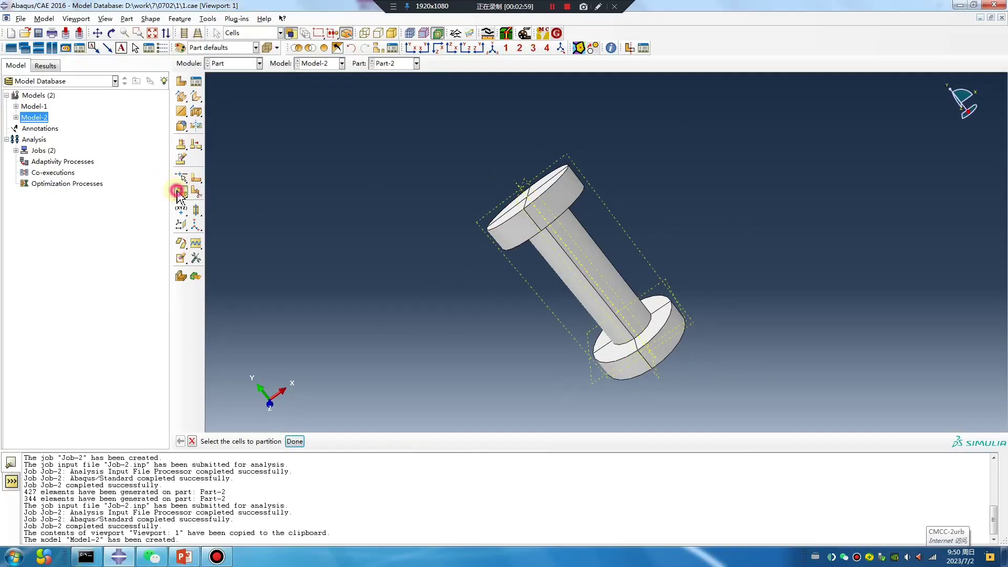
- Cut the bolt shaft cell with a point-and-normal plane
left_click(181, 193)
left_click(196, 193)
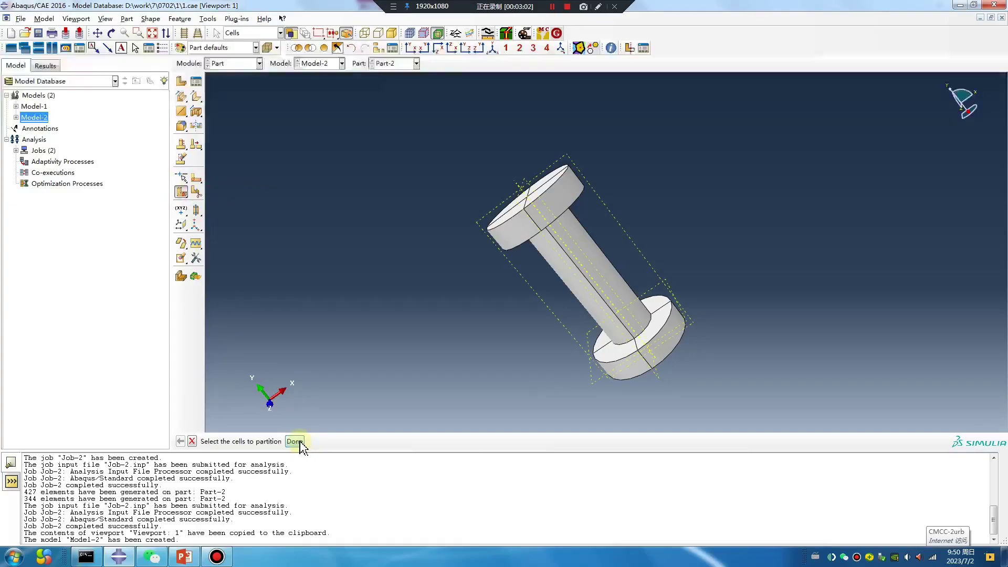
left_click(610, 244)
middle_click(505, 352)
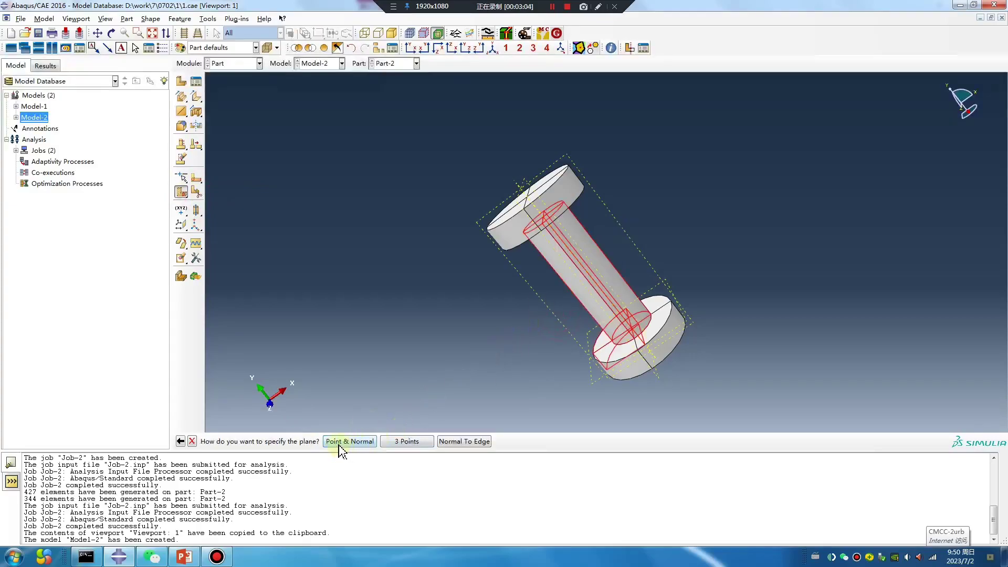
left_click(342, 442)
left_click(590, 289)
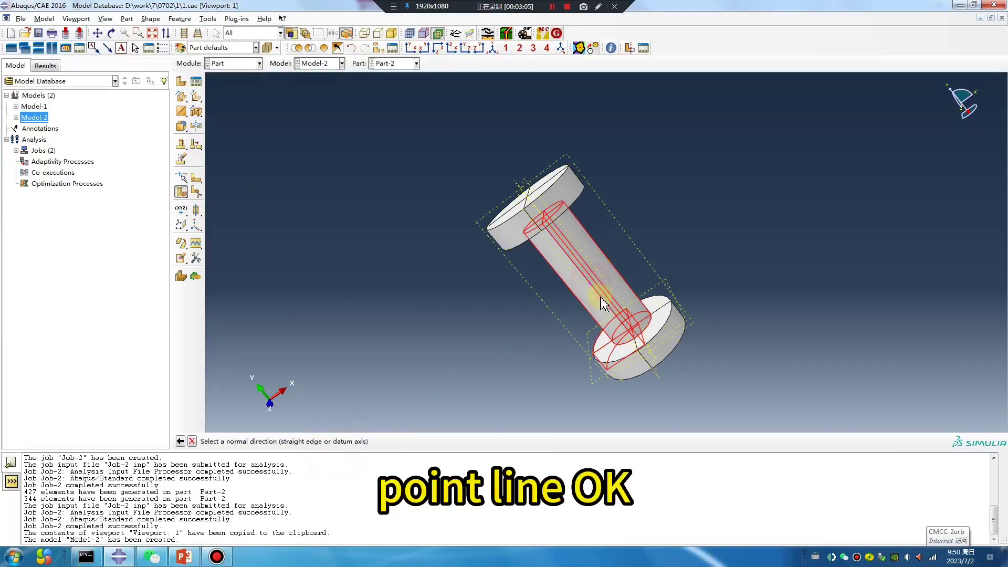
left_click(601, 299)
middle_click(504, 344)
left_click_drag(540, 277, 613, 153, "ctrl+alt")
- Display the plate part Part-1
left_click(416, 64)
left_click(384, 74)
left_click_drag(552, 230, 676, 247, "ctrl+alt")
- Cut the plate vertically through the hole with a point-and-normal plane on the bottom edge
left_click(181, 192)
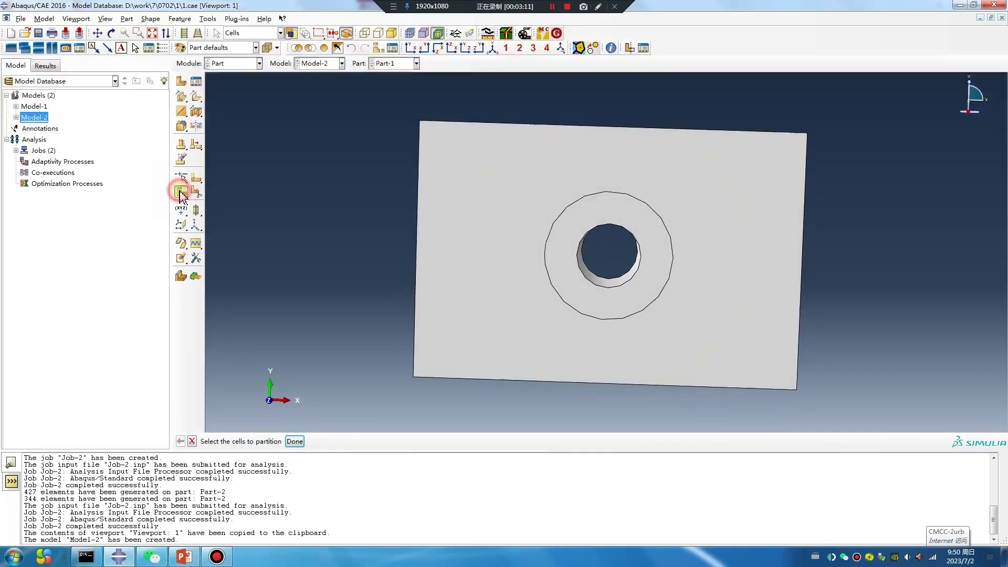
left_click_drag(831, 419, 274, 61)
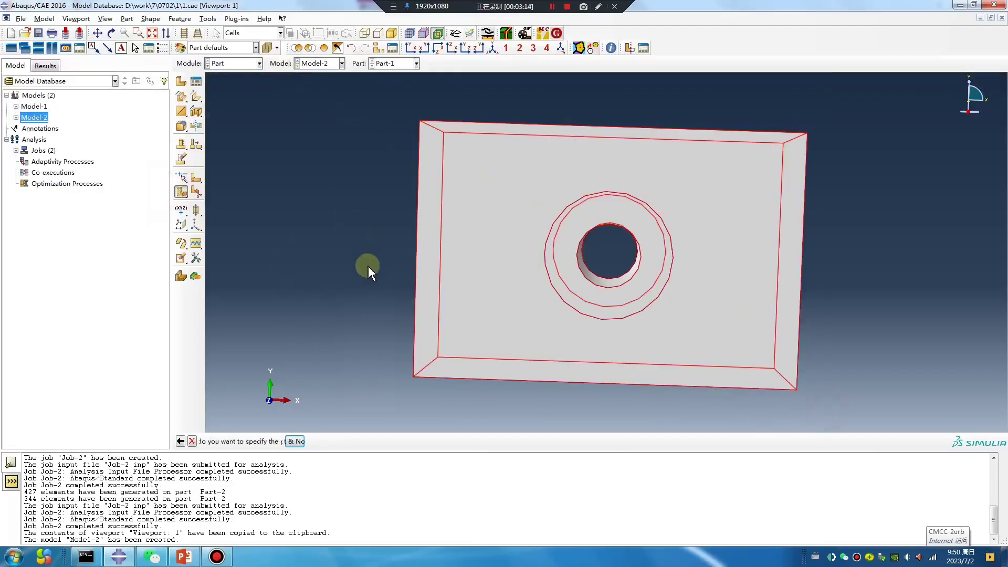
middle_click(367, 266)
left_click(347, 442)
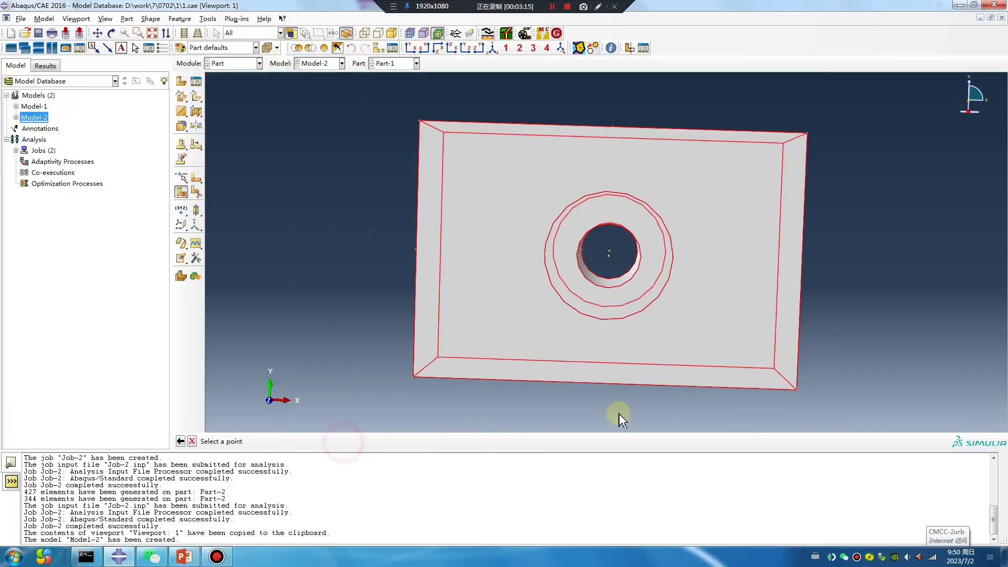
left_click(606, 387)
left_click(583, 385)
middle_click(607, 386)
- Cut both plate cells horizontally through the hole using the left edge as normal
left_click_drag(839, 415, 345, 139)
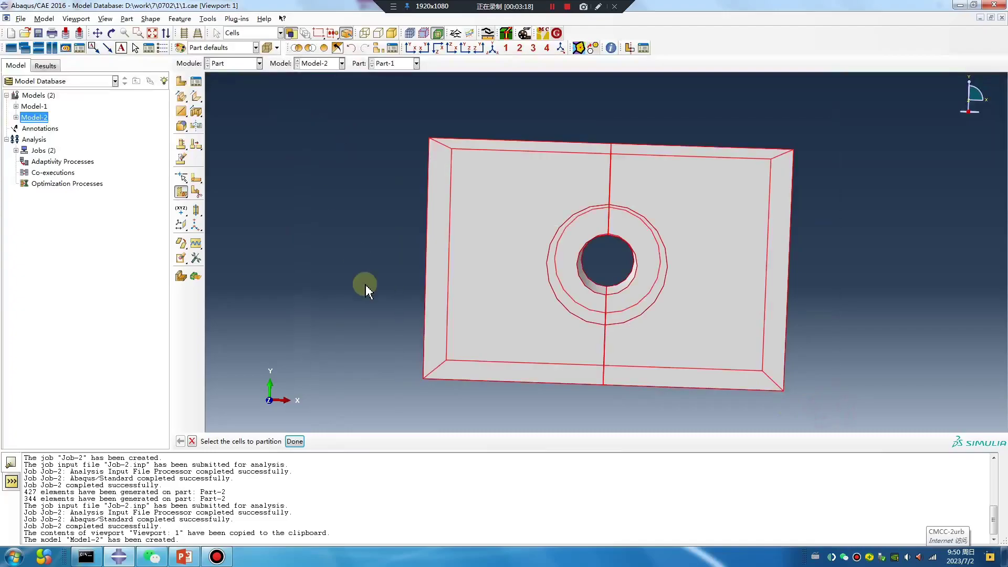
middle_click(365, 285)
left_click(337, 442)
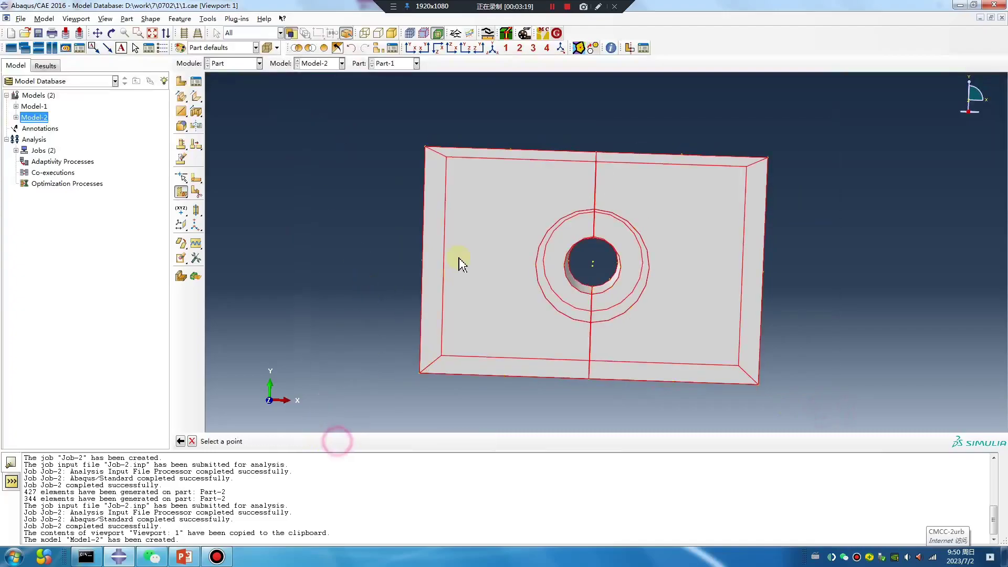
left_click(424, 260)
left_click(421, 254)
middle_click(394, 291)
- Create Material-1 with elastic behaviour, Young's modulus 2e5 and Poisson's ratio 0.3
left_click(234, 63)
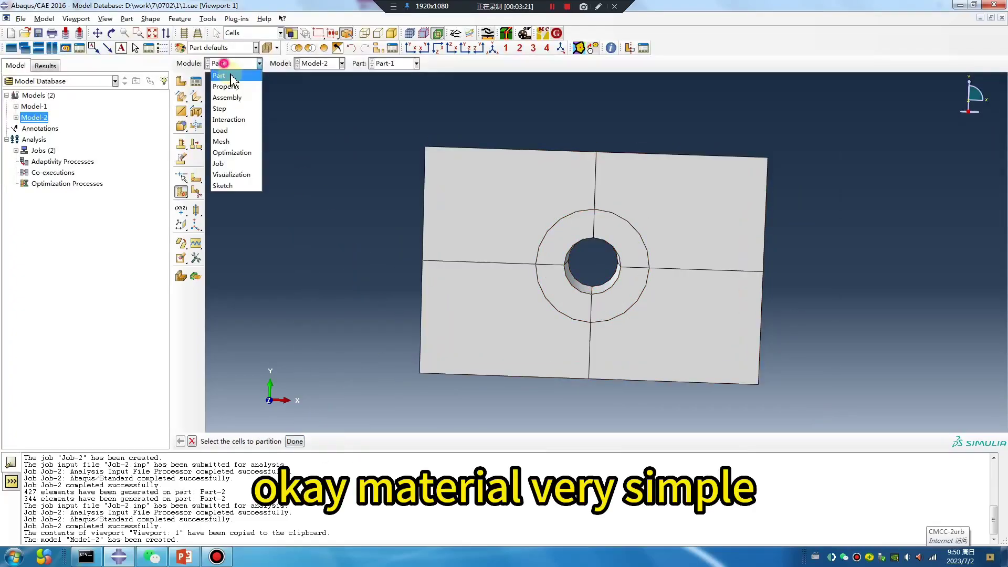
left_click(229, 84)
left_click(182, 82)
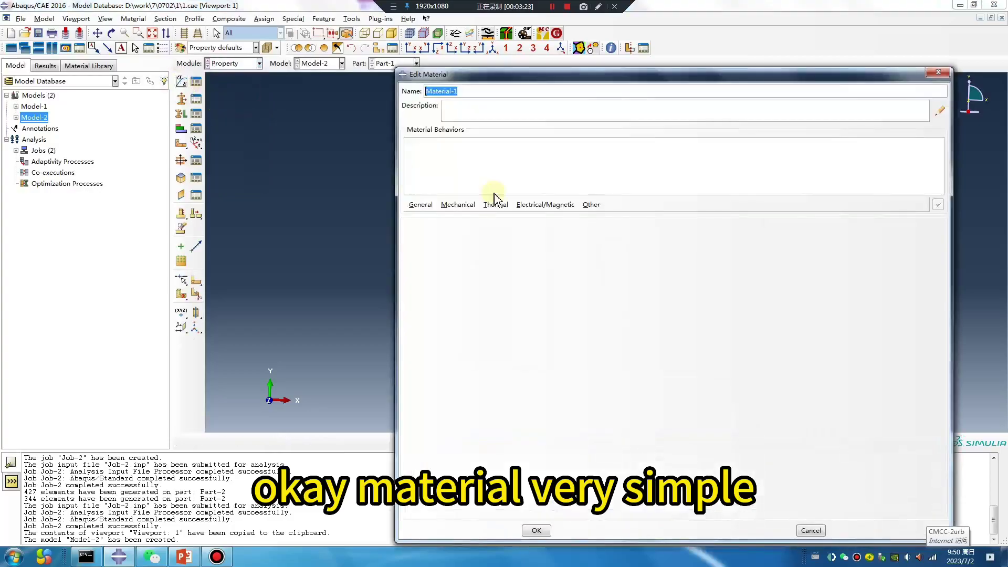
left_click(458, 205)
mouse_move(574, 222)
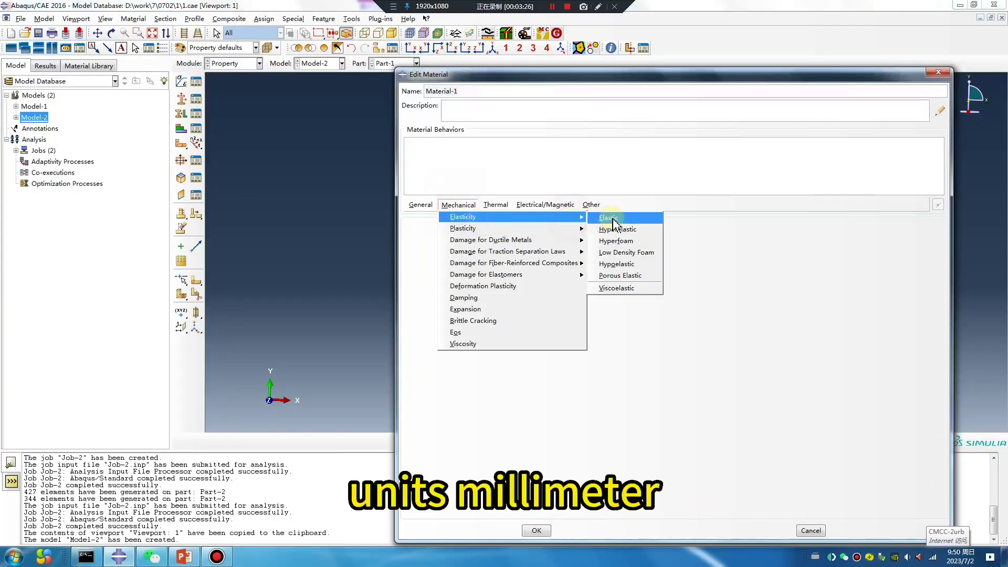
left_click(611, 217)
type("2e5")
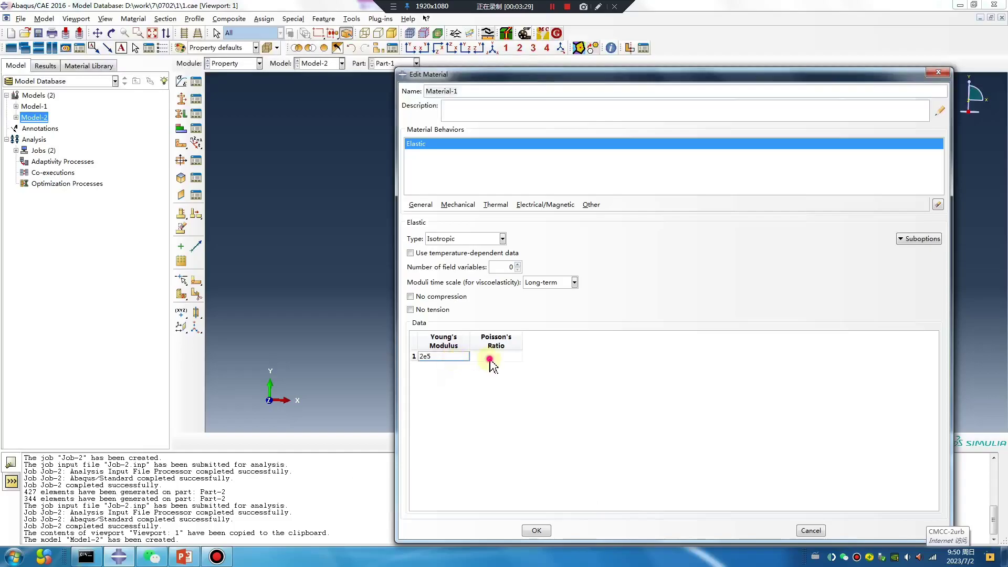
left_click(489, 359)
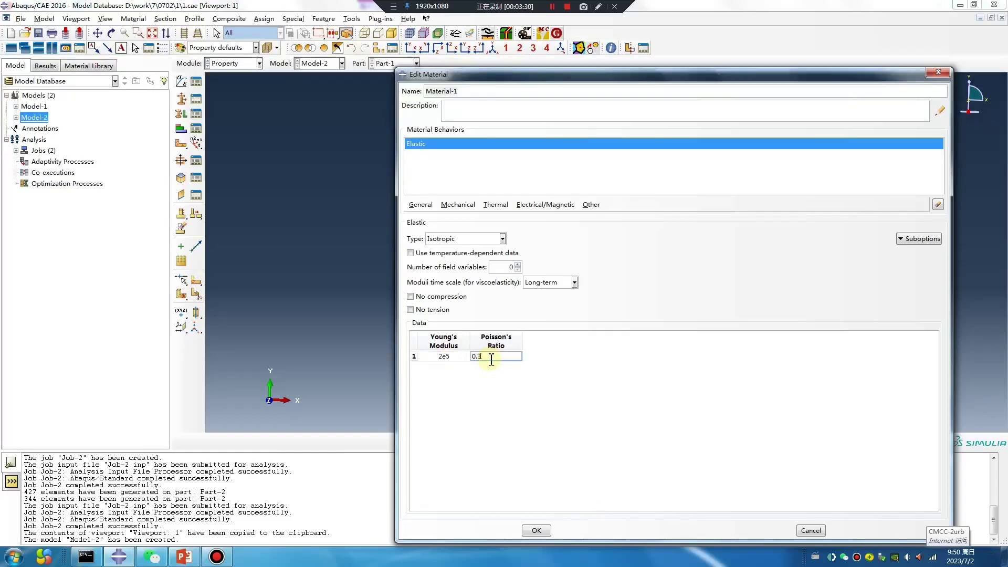
left_click(536, 531)
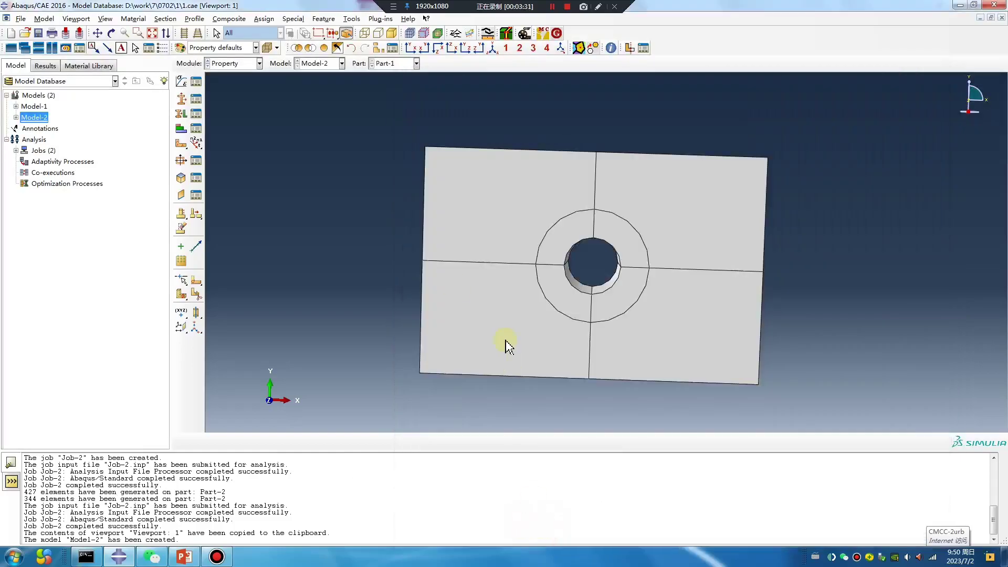
- Create solid homogeneous Section-1 from Material-1 and assign it to the plate Part-1
left_click(185, 114)
left_click(37, 220)
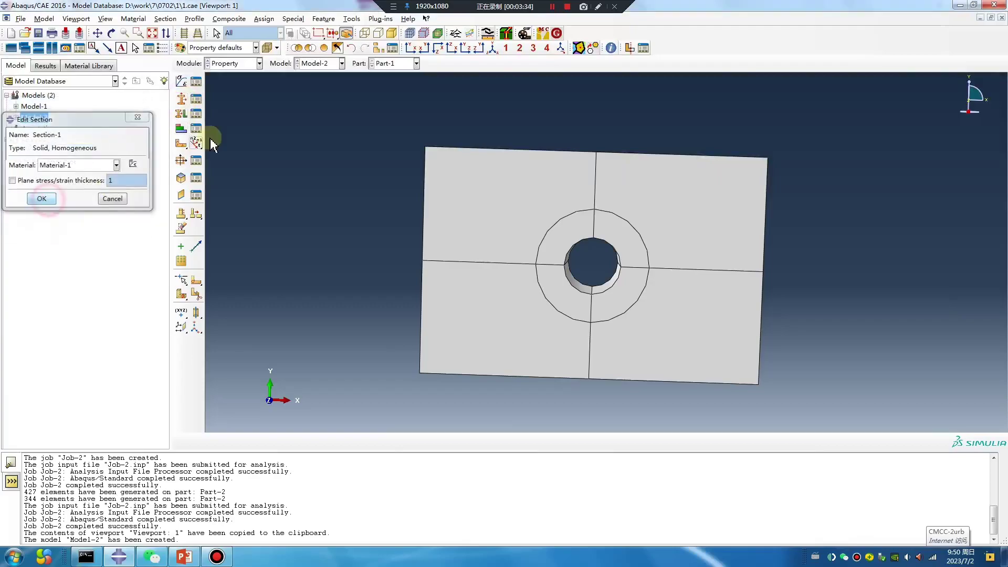
left_click(39, 199)
left_click(181, 113)
left_click_drag(772, 338, 383, 147)
middle_click(341, 228)
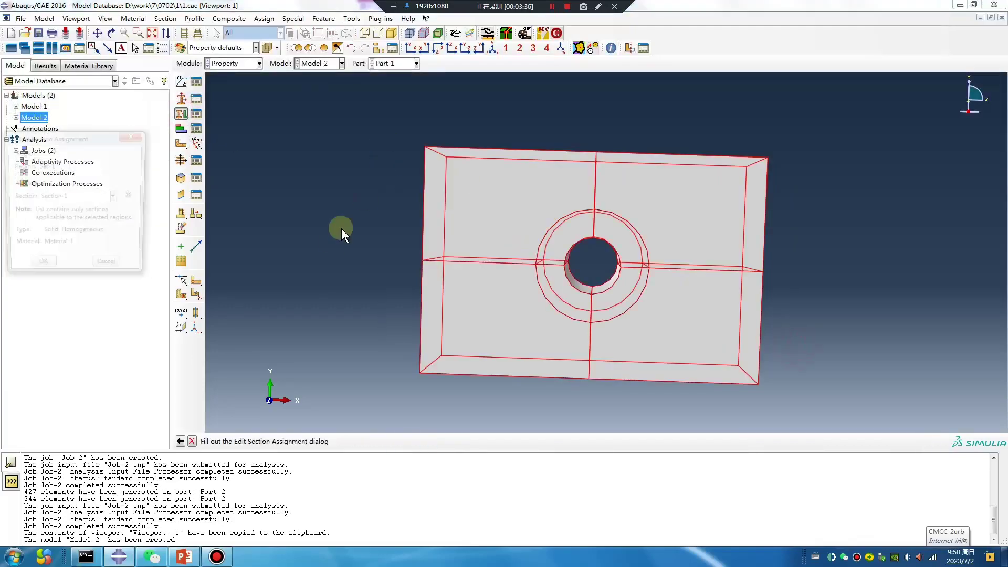
left_click(40, 268)
- Assign Section-1 to the whole bolt Part-2
left_click(391, 63)
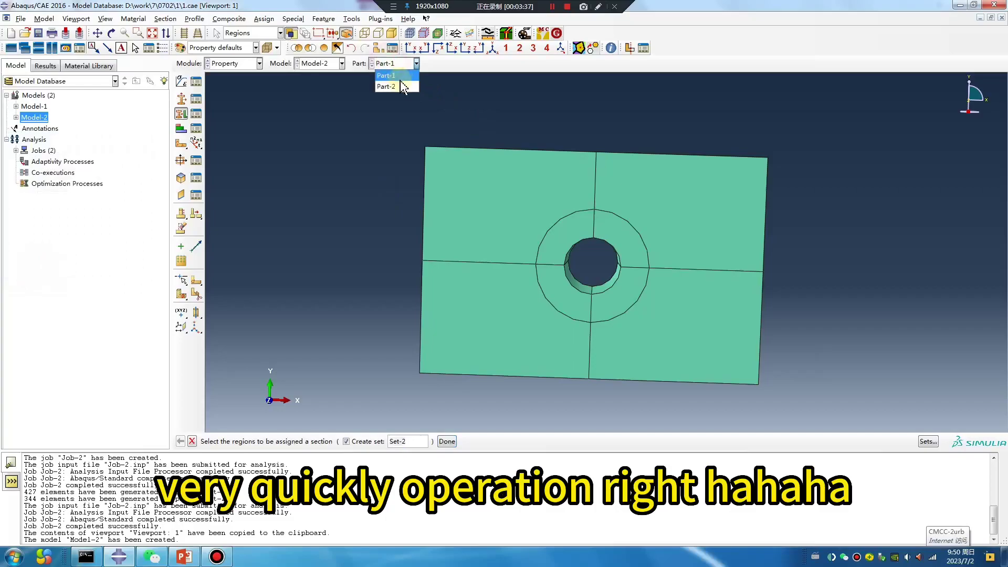
left_click(389, 84)
left_click(181, 114)
left_click_drag(817, 382, 415, 95)
middle_click(405, 232)
left_click(40, 269)
- Switch to the Assembly module and begin creating part instances
left_click(233, 63)
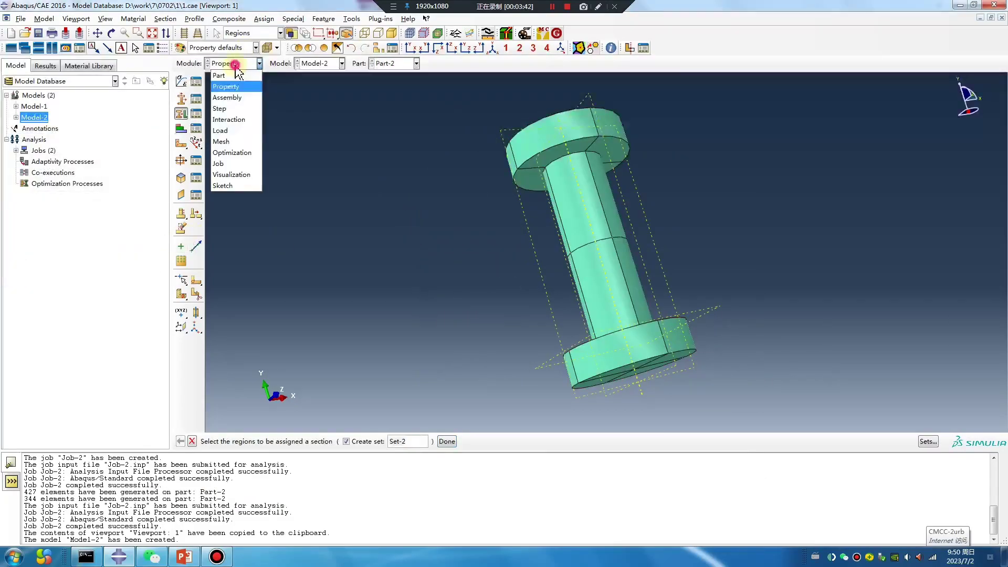
left_click(224, 95)
left_click(182, 81)
- Add instances of Part-1 and Part-2 to the assembly with auto-offset
left_click(27, 206)
left_click(26, 217, "shift")
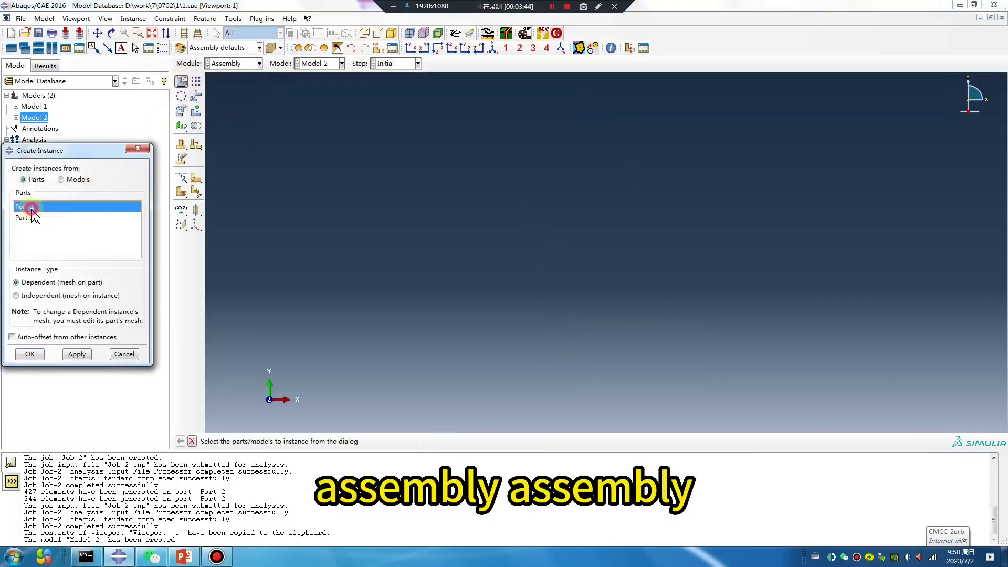
left_click(11, 336)
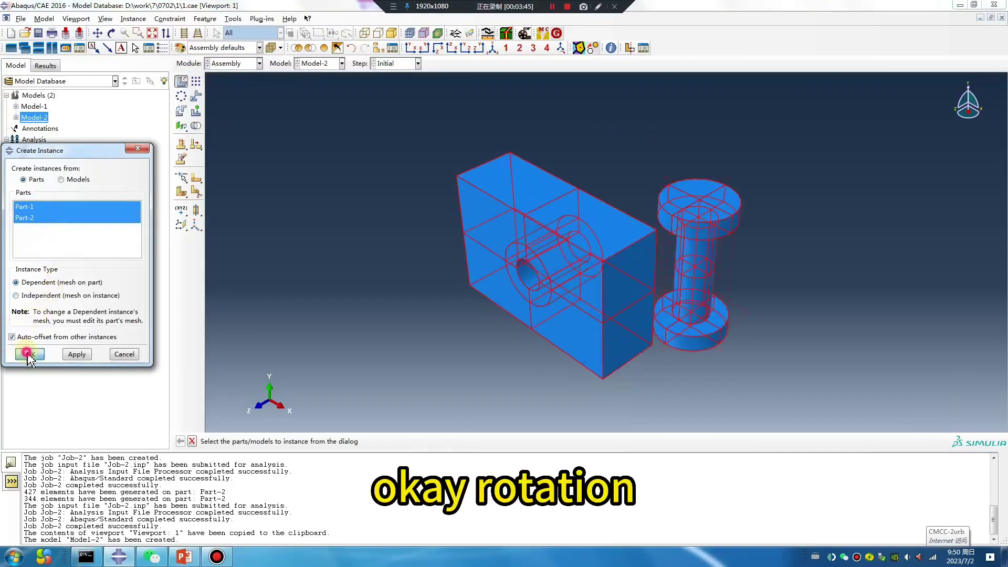
left_click(30, 354)
- Rotate the bolt instance 90° about an axis defined by two points
left_click(181, 112)
left_click(675, 274)
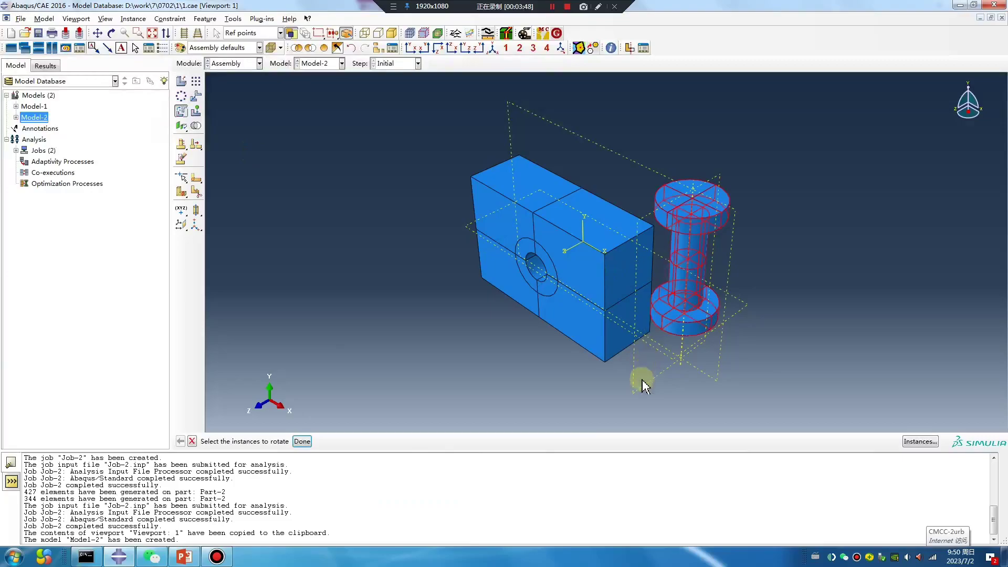
middle_click(641, 378)
left_click(582, 188)
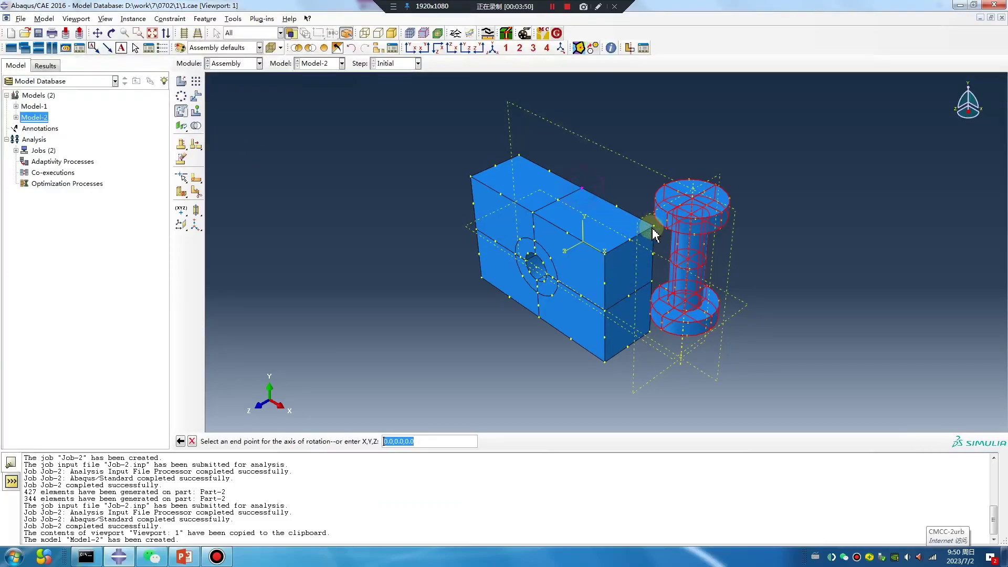
left_click(655, 227)
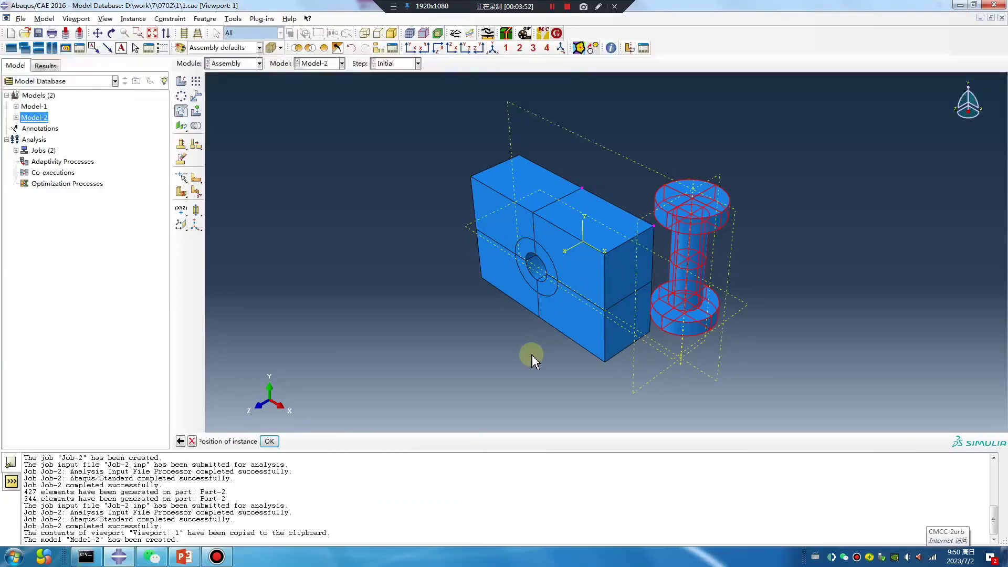
key("Return")
left_click(274, 443)
- Translate the bolt instance to the centre of the plate's hole
left_click(195, 96)
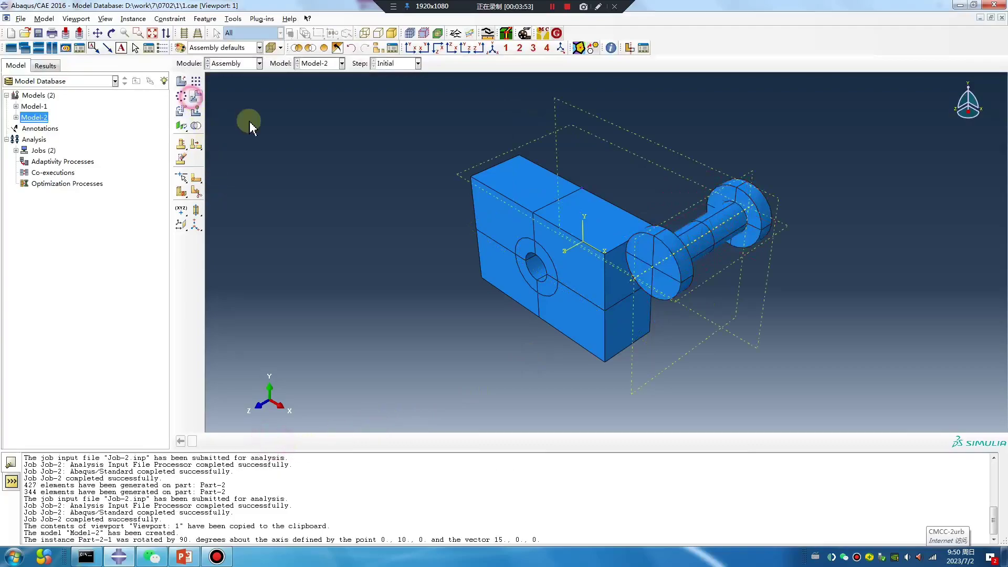
left_click(652, 265)
middle_click(704, 344)
left_click_drag(714, 241, 551, 234, "ctrl+alt")
left_click(549, 305)
left_click(517, 229)
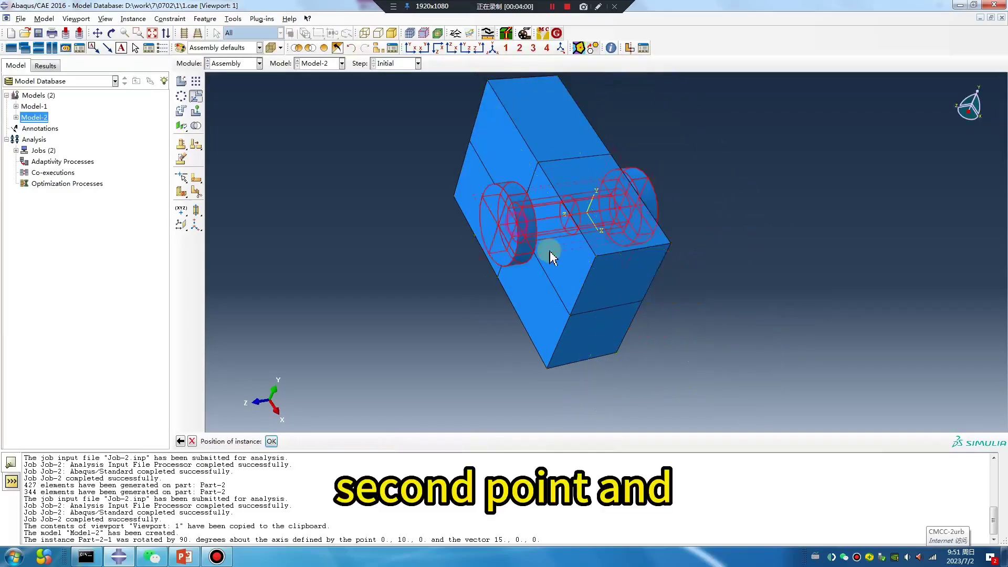
left_click(271, 441)
left_click_drag(641, 303, 650, 243, "ctrl+alt")
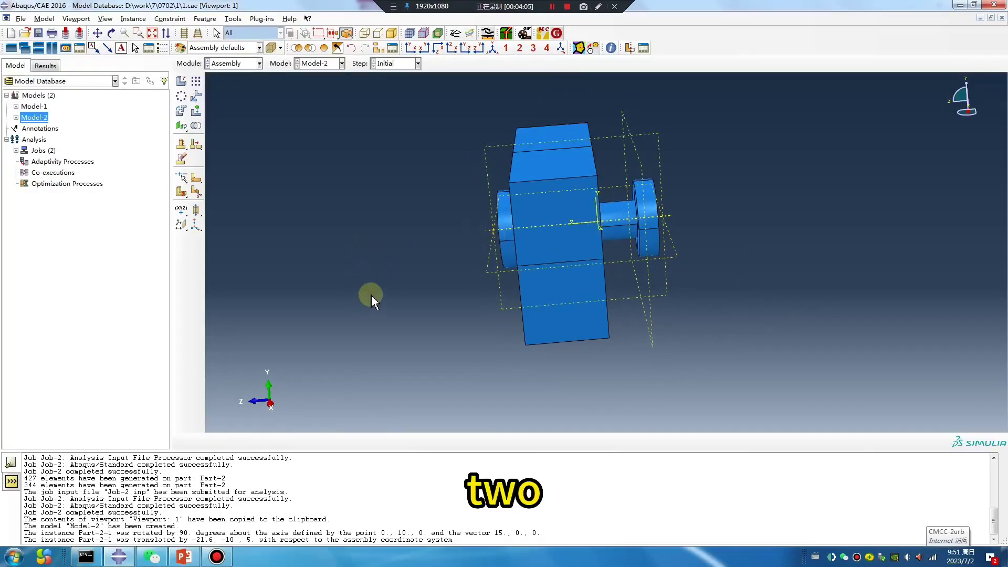
- Shift the bolt instance further by the vector 0, 0, 2.5
left_click(196, 95)
left_click(513, 231)
middle_click(427, 304)
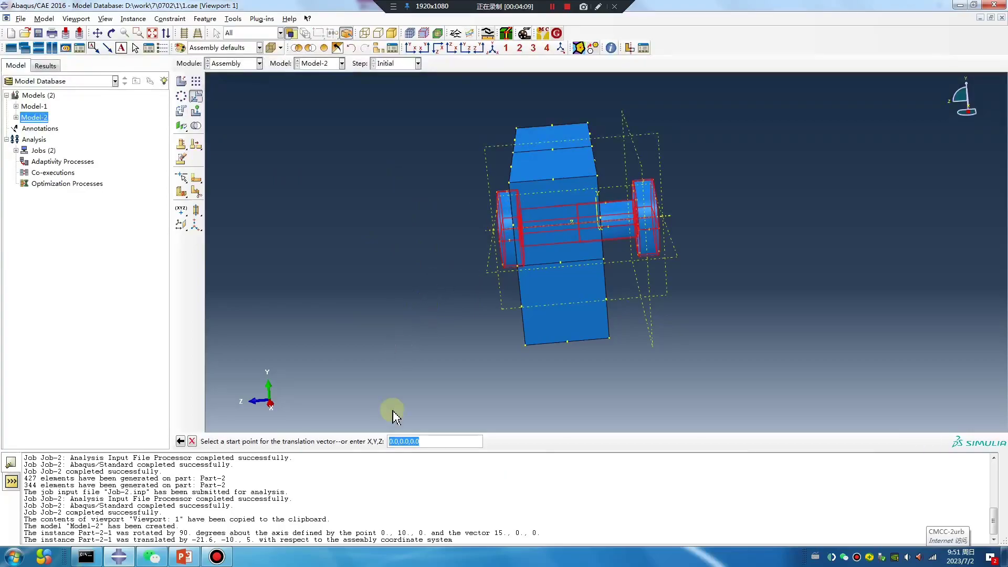
left_click(409, 447)
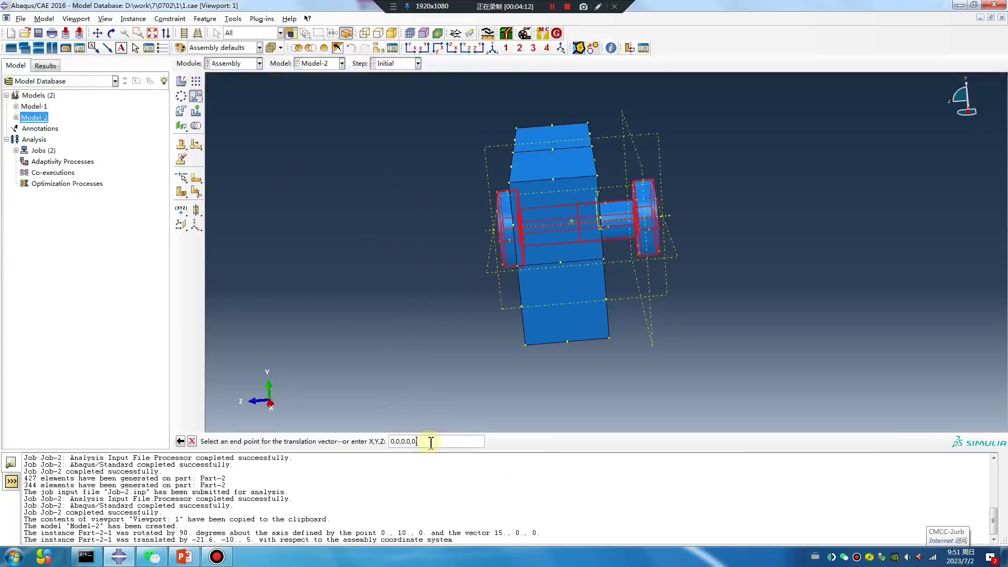
type("2.5")
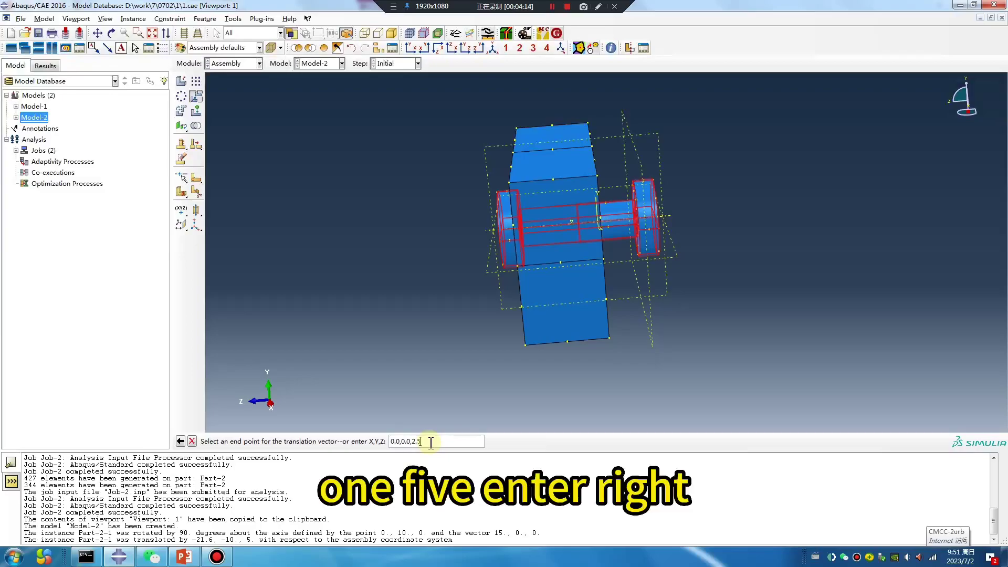
key("Return")
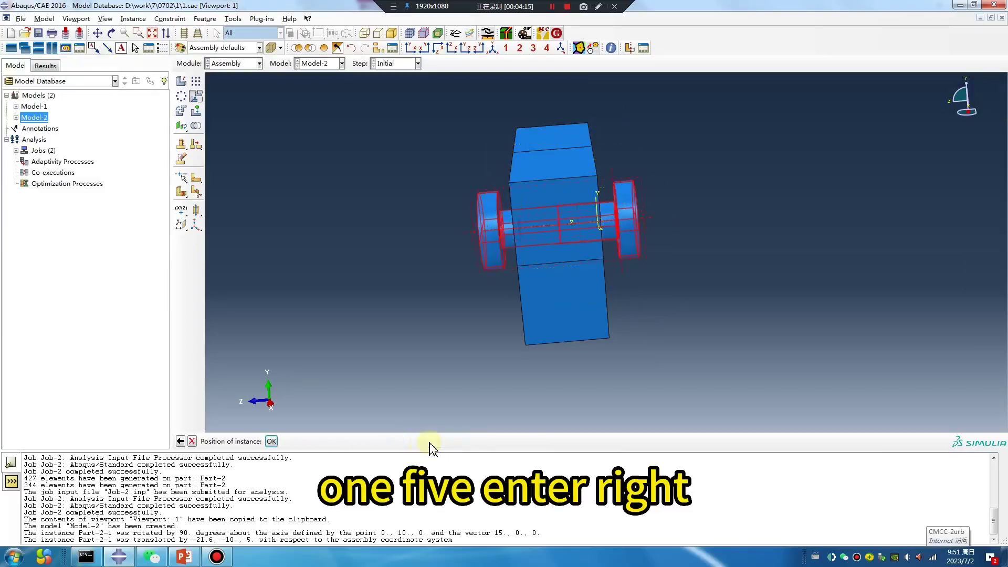
left_click(271, 443)
left_click_drag(468, 286, 646, 131, "ctrl+alt")
- Create a Static, General analysis step in the Step module
left_click(259, 63)
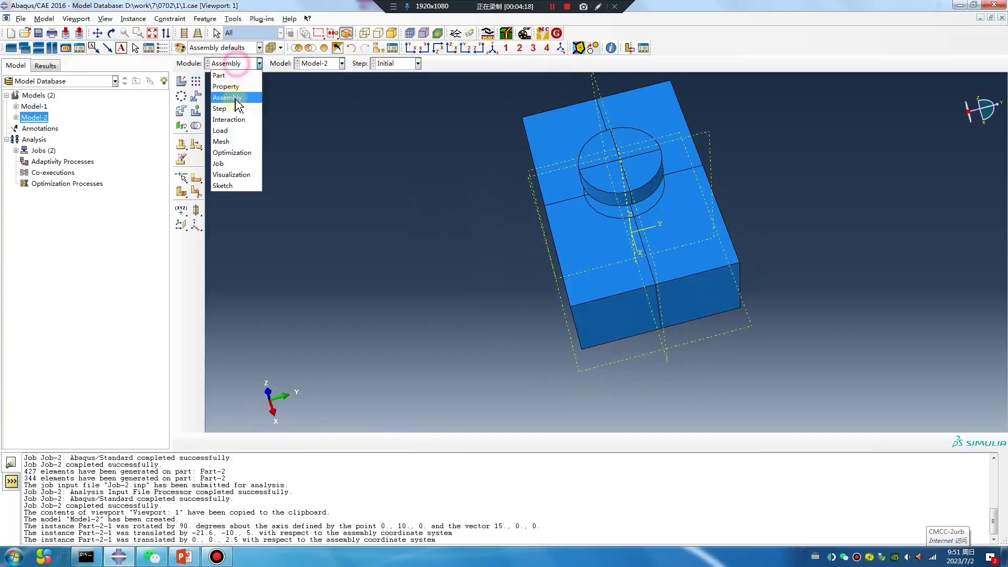
left_click(231, 109)
left_click(181, 82)
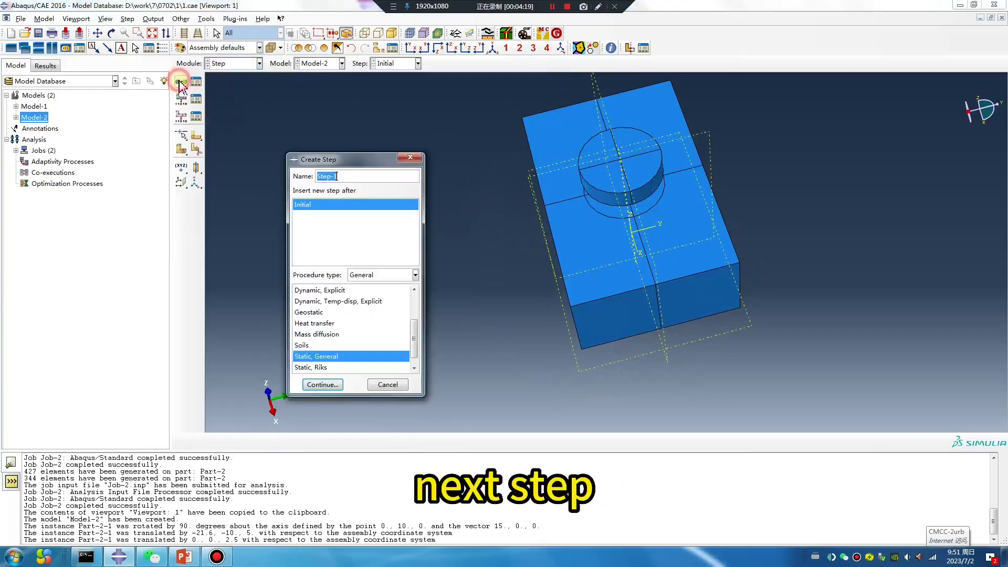
left_click(323, 384)
left_click(331, 486)
- In the Interaction module, start a wire feature and define the first two point pairs
left_click(259, 63)
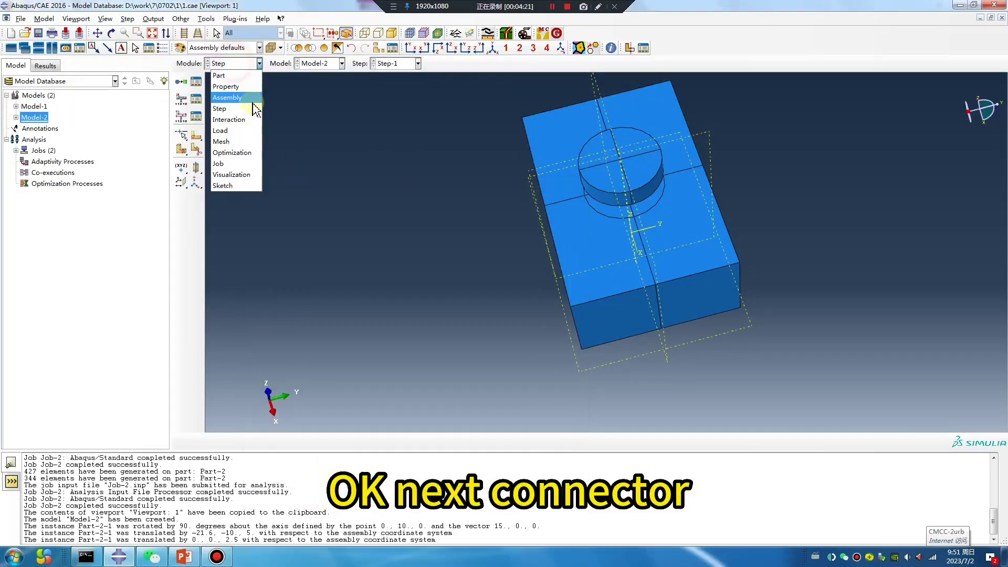
left_click(231, 115)
left_click_drag(635, 286, 711, 185, "ctrl+alt")
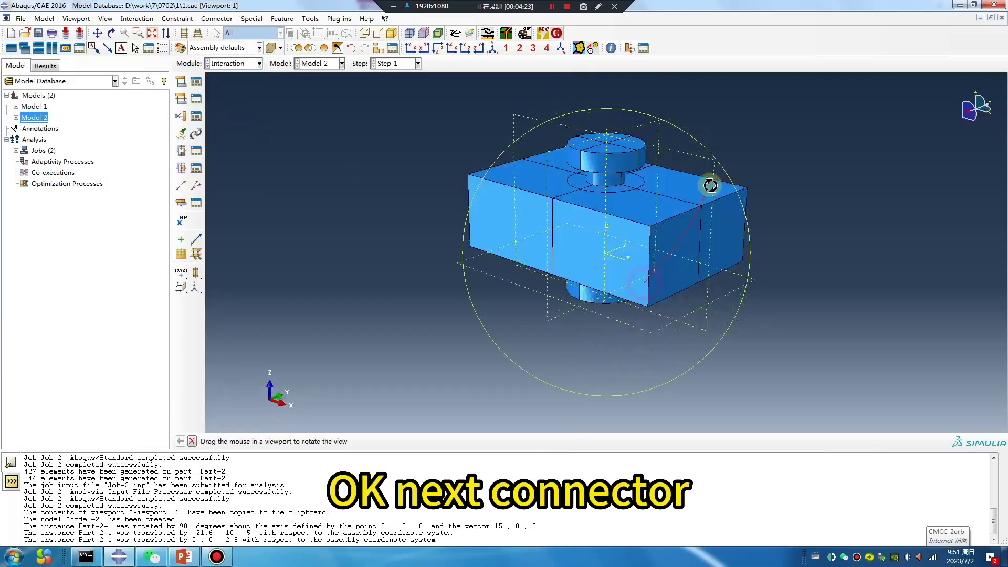
left_click(181, 187)
left_click(225, 287)
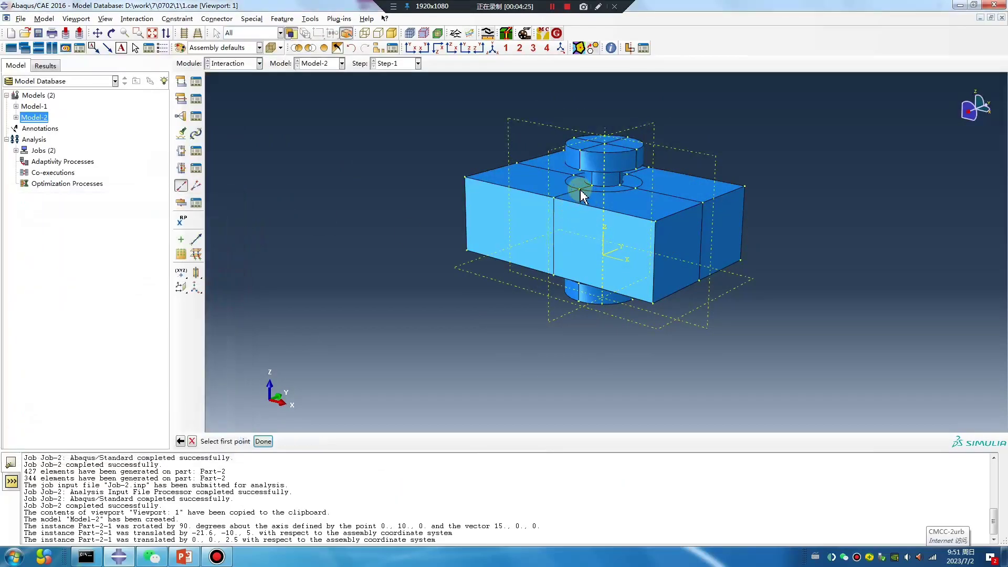
left_click(579, 189)
left_click(580, 169)
left_click(264, 442)
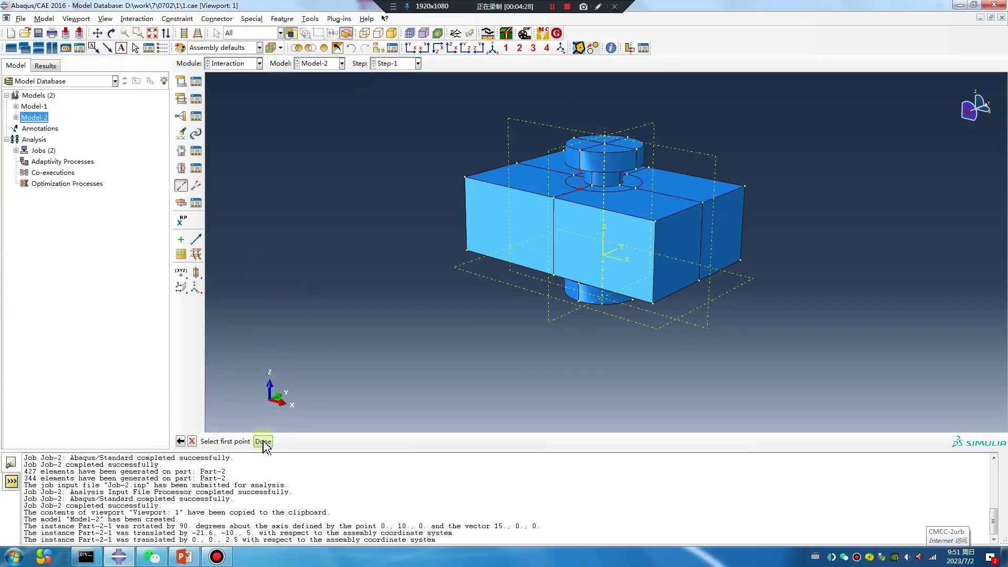
left_click(225, 289)
left_click(636, 185)
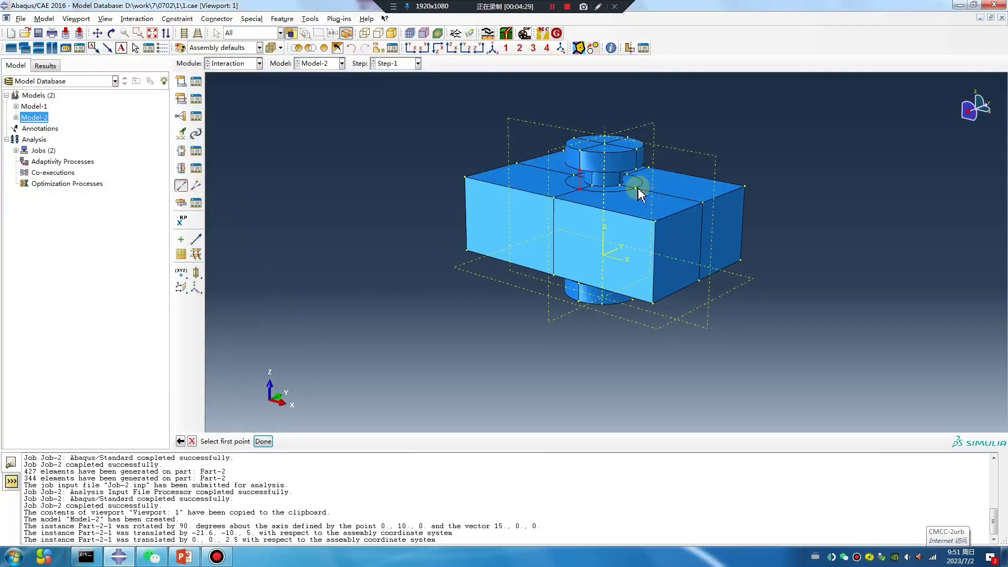
left_click(636, 169)
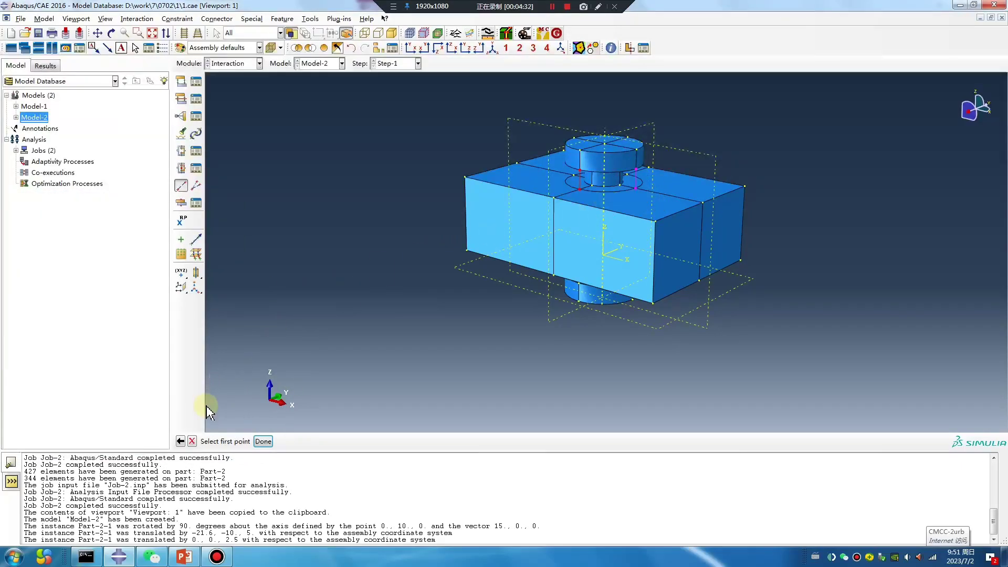
left_click(264, 442)
- Add the third, fourth and fifth wire point pairs between plate and bolt vertices
left_click(225, 292)
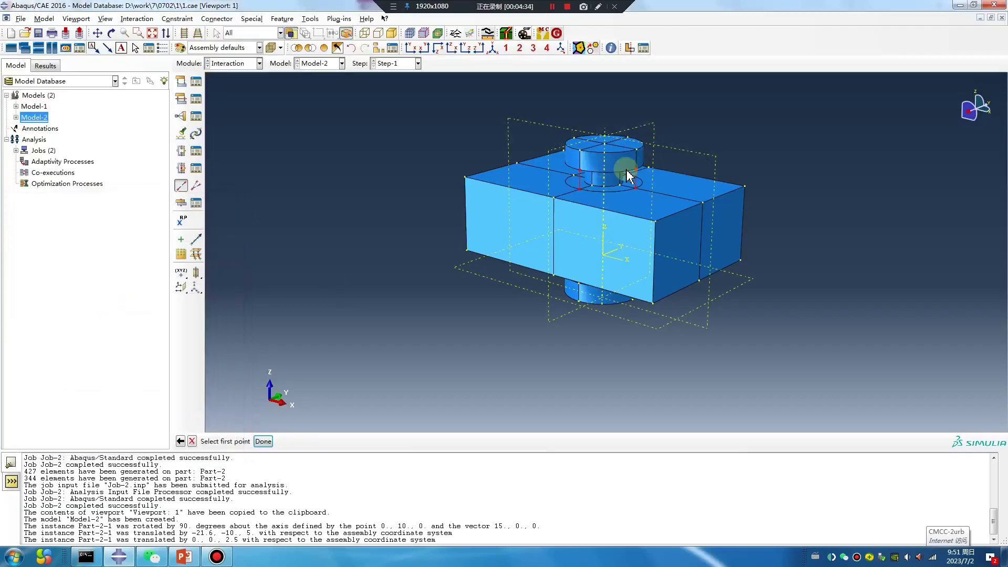
left_click_drag(658, 202, 606, 188, "ctrl+alt")
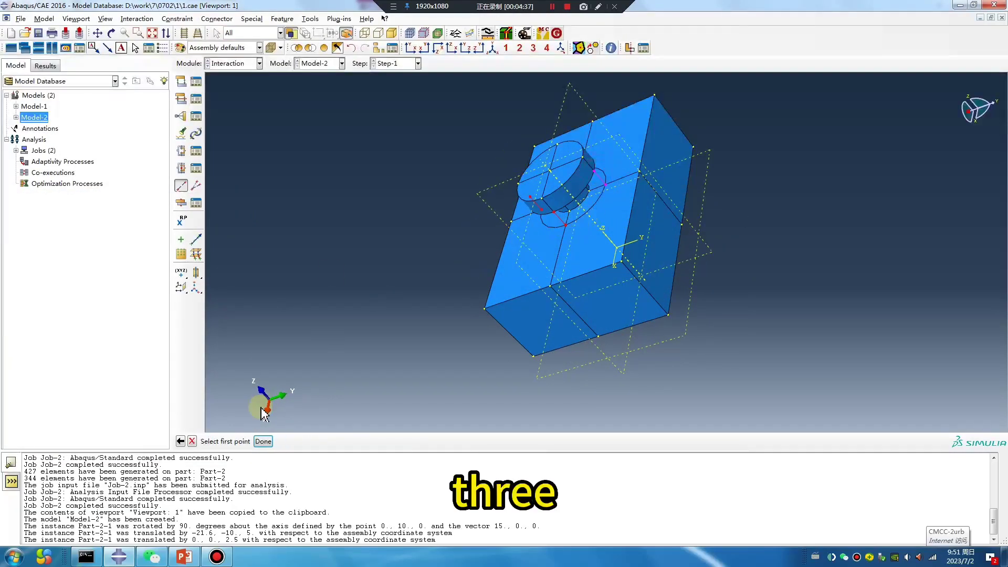
middle_click(382, 356)
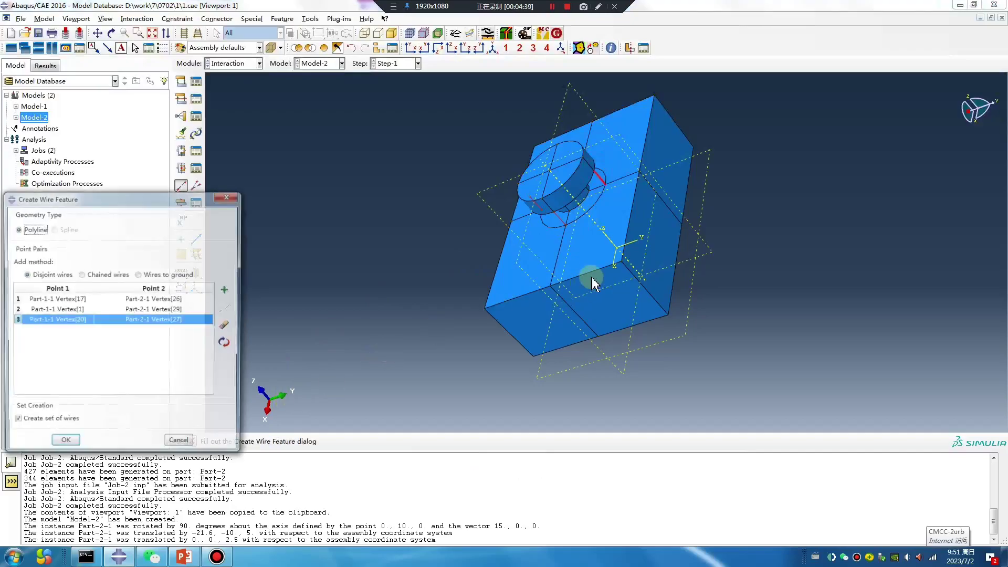
left_click(226, 290)
left_click_drag(593, 305, 584, 218, "ctrl+alt")
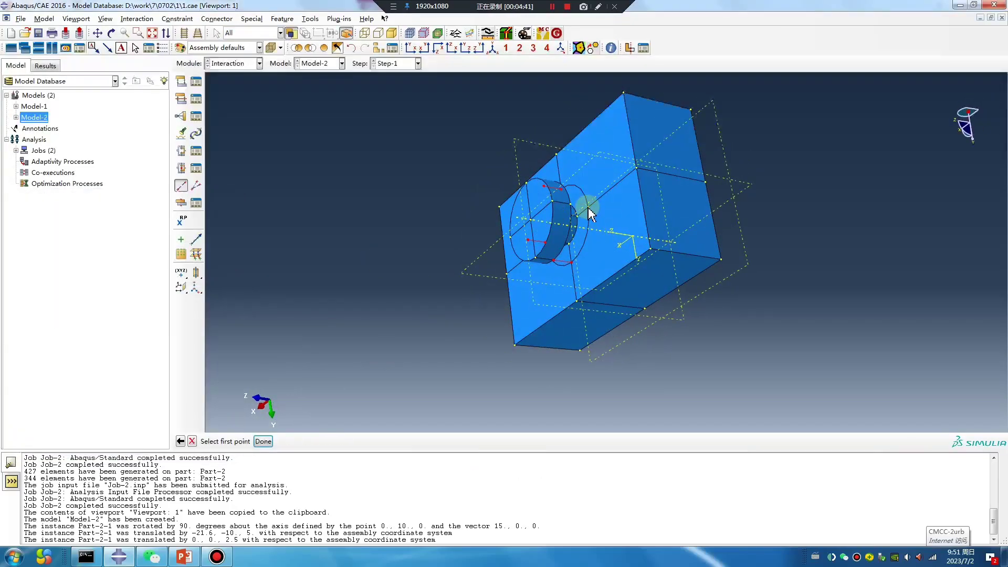
left_click(580, 208)
left_click(572, 206)
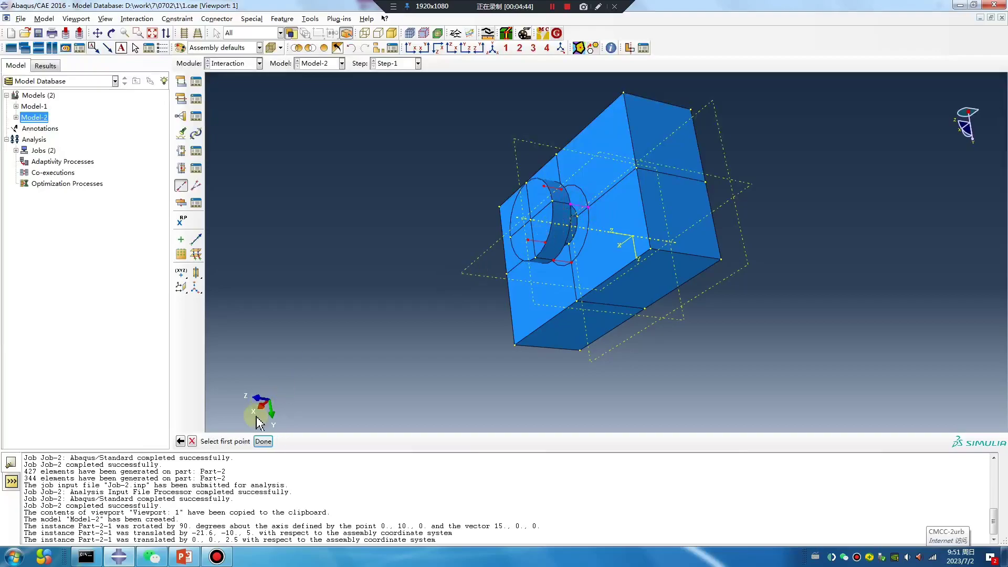
left_click(267, 443)
left_click(227, 290)
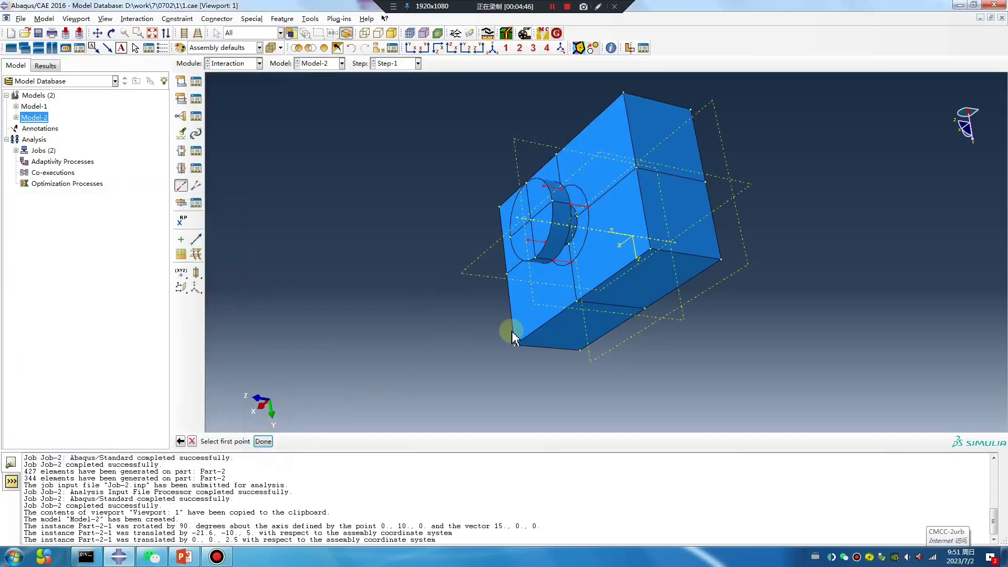
left_click_drag(513, 333, 567, 285, "ctrl+alt")
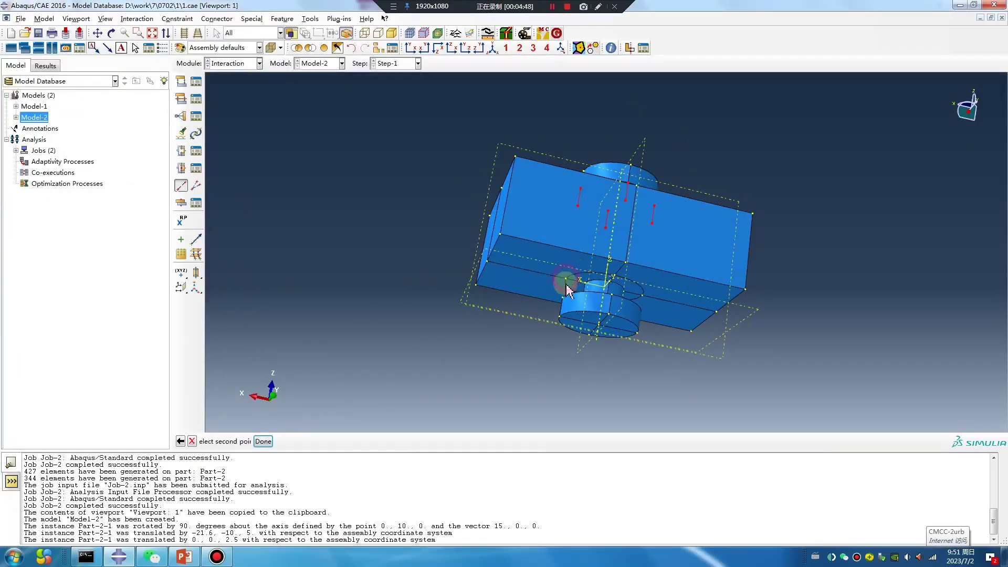
left_click(273, 441)
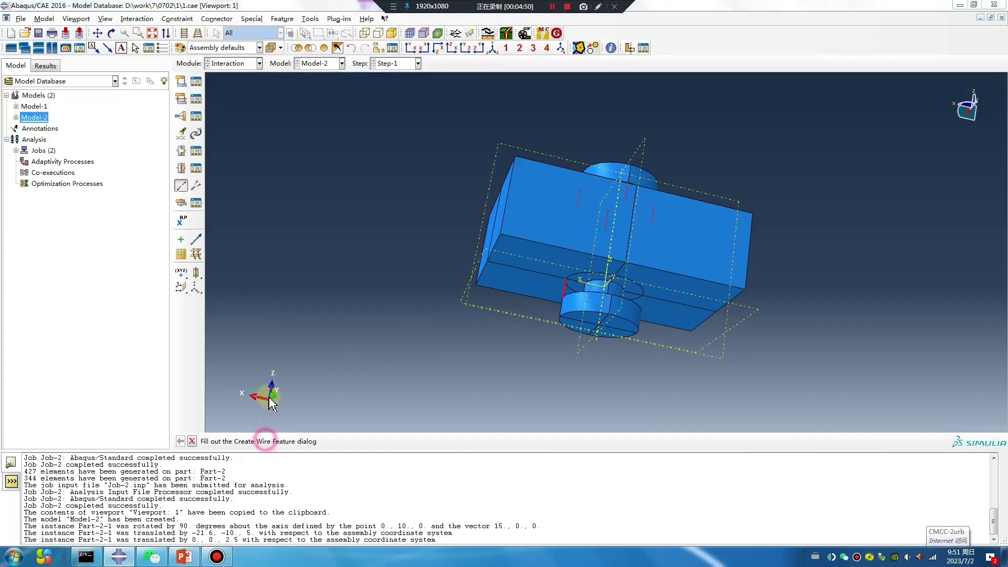
- Add the sixth, seventh and eighth wire point pairs between plate and bolt vertices
left_click(220, 292)
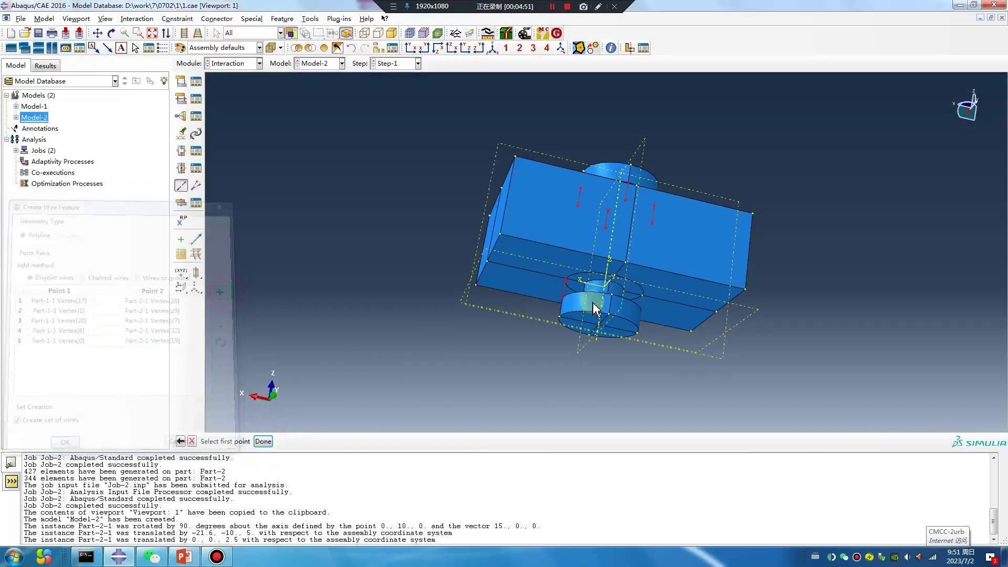
left_click(615, 276)
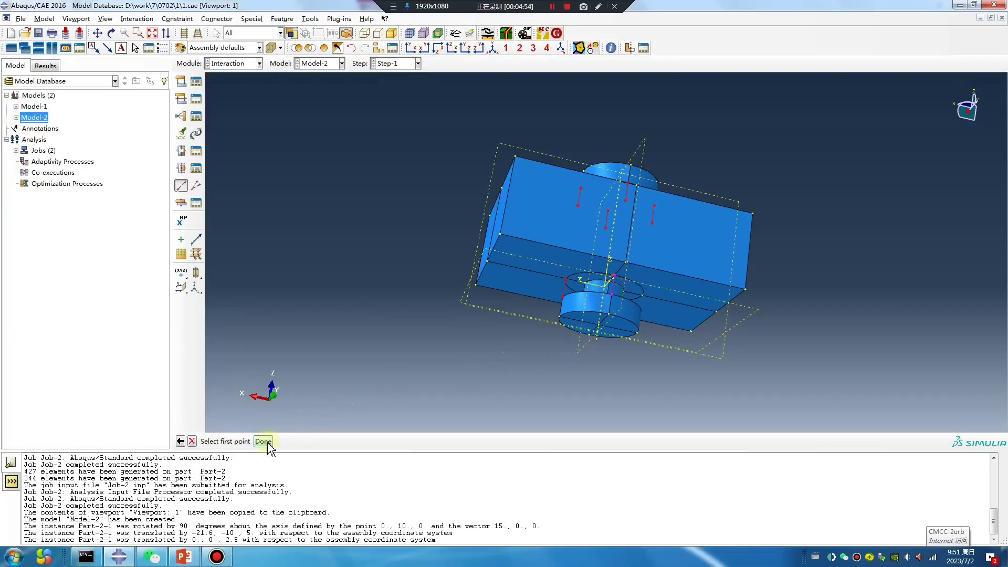
left_click(264, 441)
left_click(227, 293)
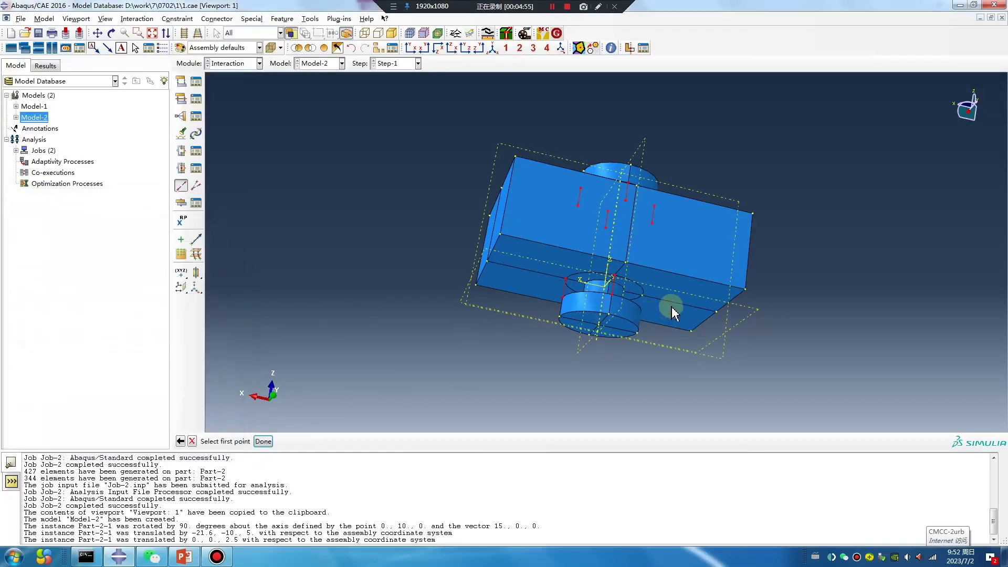
left_click(643, 297)
left_click_drag(689, 284, 630, 322, "ctrl+alt")
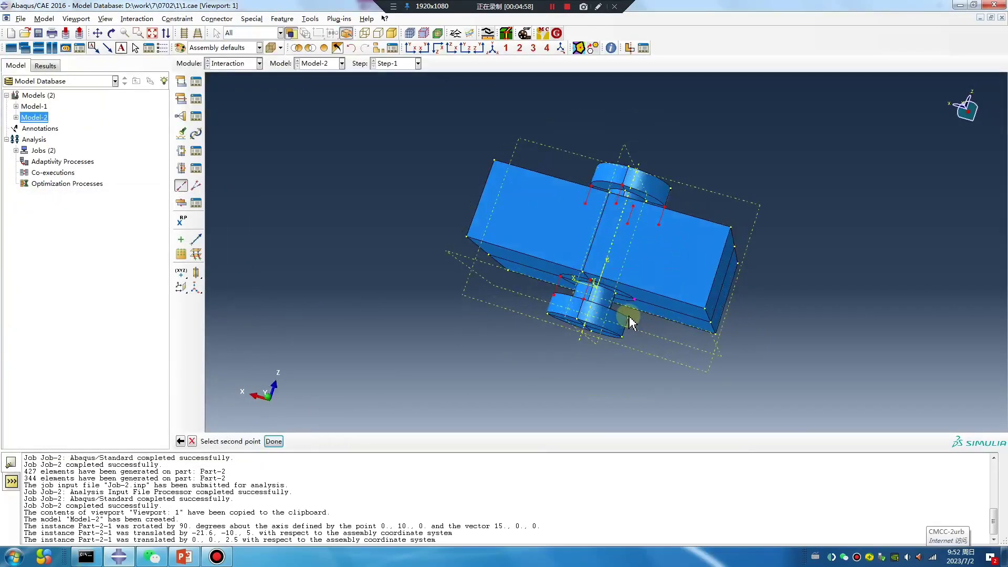
left_click(629, 316)
left_click(274, 441)
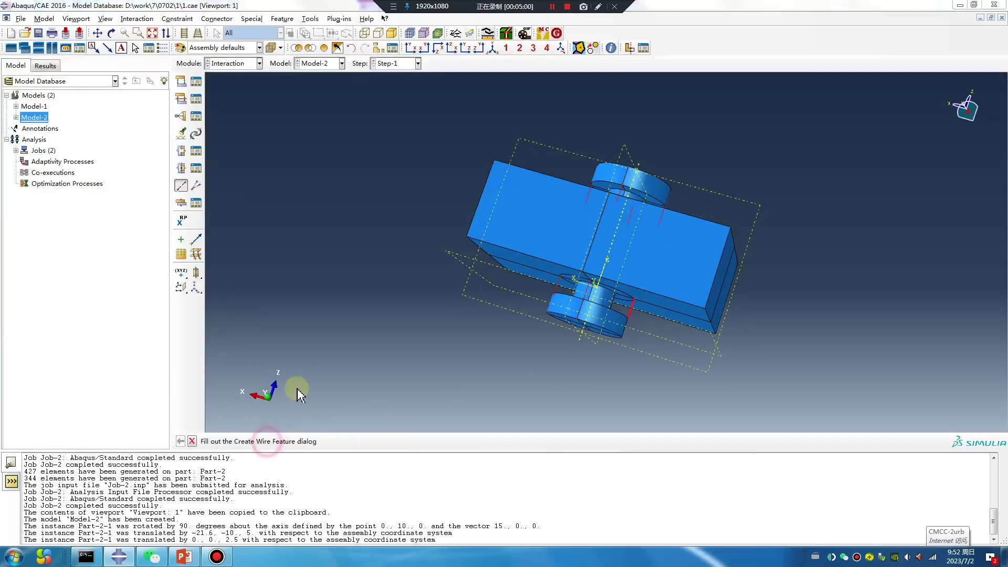
left_click(227, 289)
left_click_drag(603, 252, 626, 294, "ctrl+alt")
left_click(625, 297)
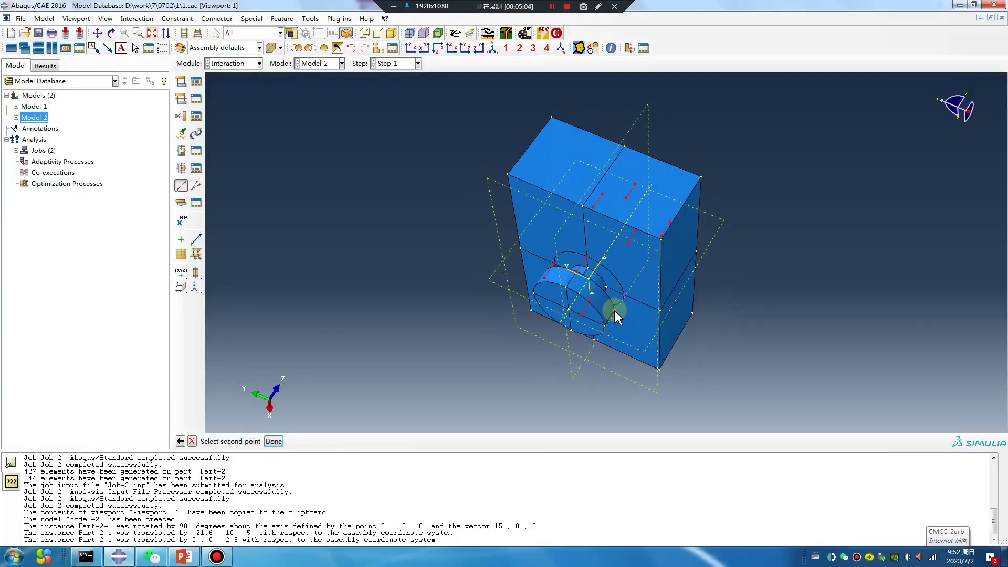
left_click(615, 311)
left_click(263, 442)
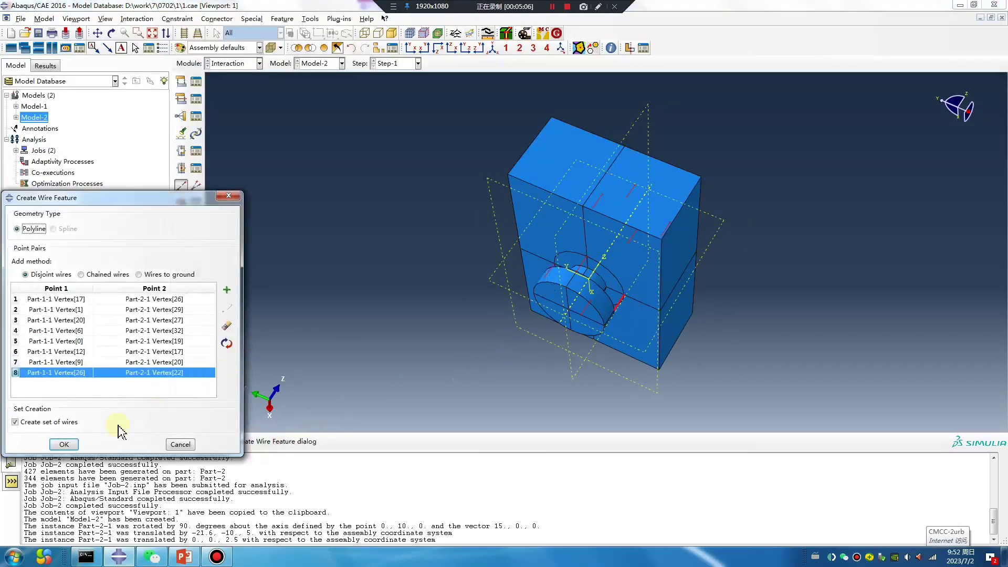
- Create the eight wires and define a Basic connector section of Cartesian type
left_click(64, 445)
left_click(181, 168)
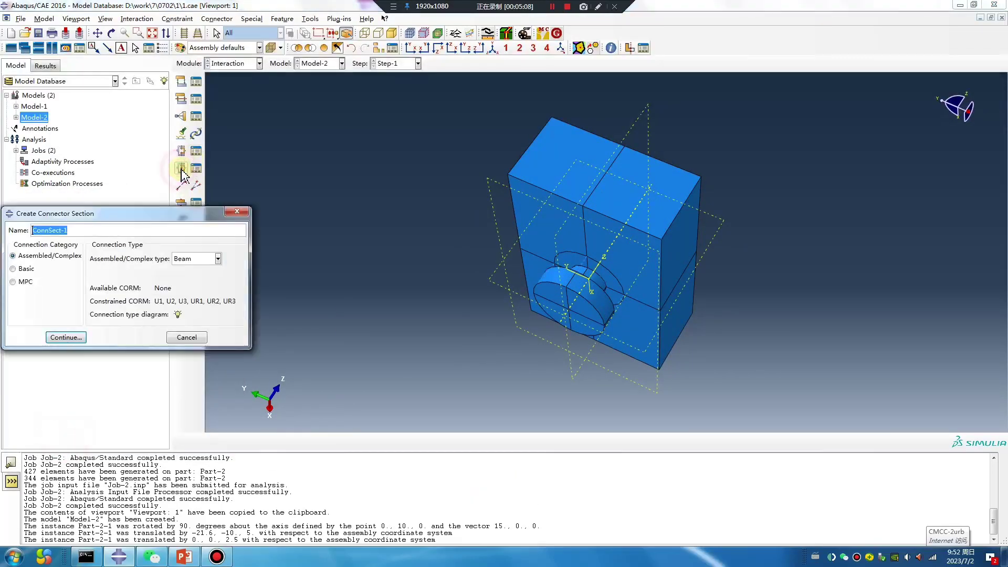
left_click(16, 270)
left_click(185, 258)
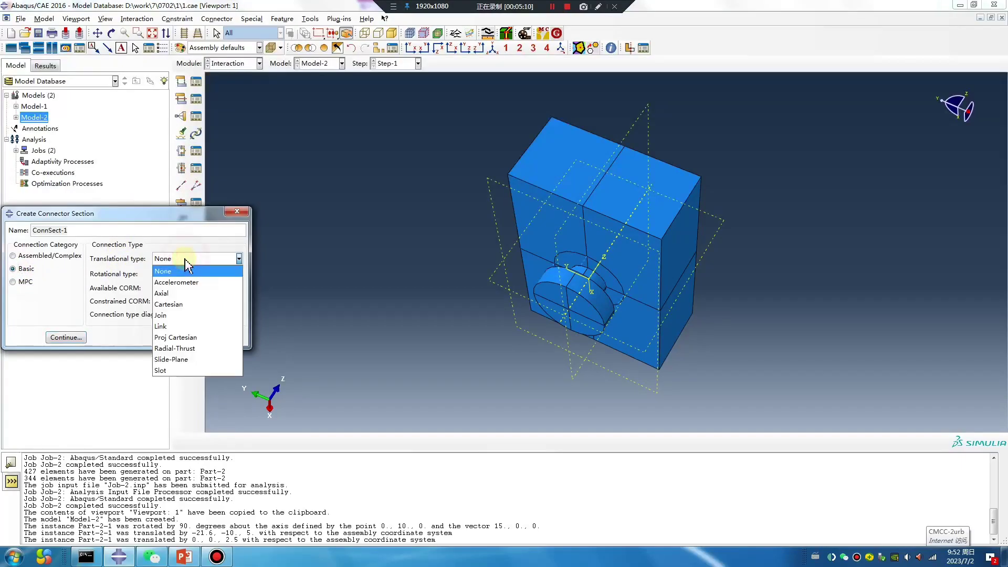
left_click(187, 305)
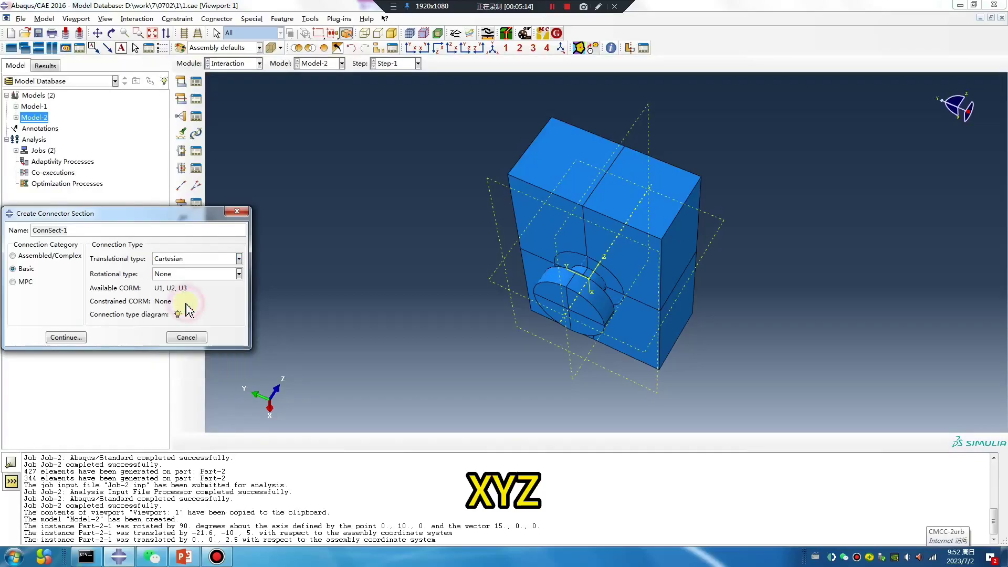
left_click(65, 337)
- Give connector section ConnSect-1 linear elasticity in F3 with D33 stiffness 2500
left_click(780, 174)
left_click(791, 187)
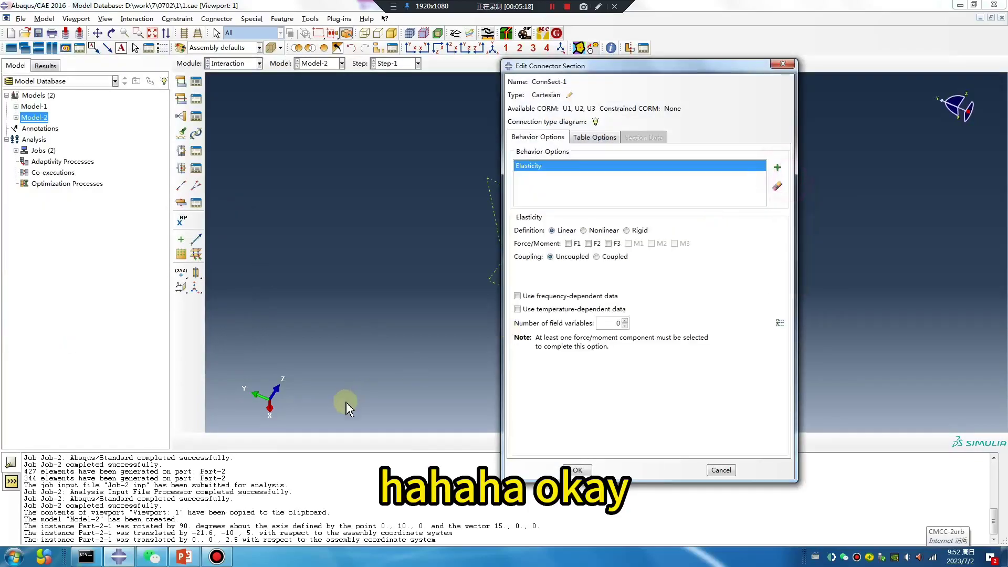
left_click_drag(645, 66, 725, 111)
left_click_drag(668, 304, 330, 400, "ctrl+alt")
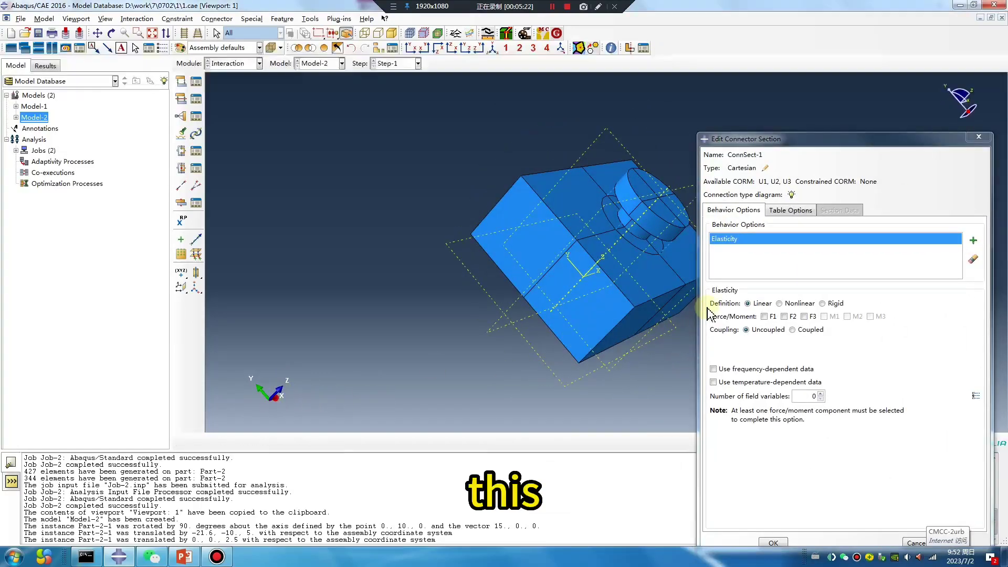
left_click(804, 316)
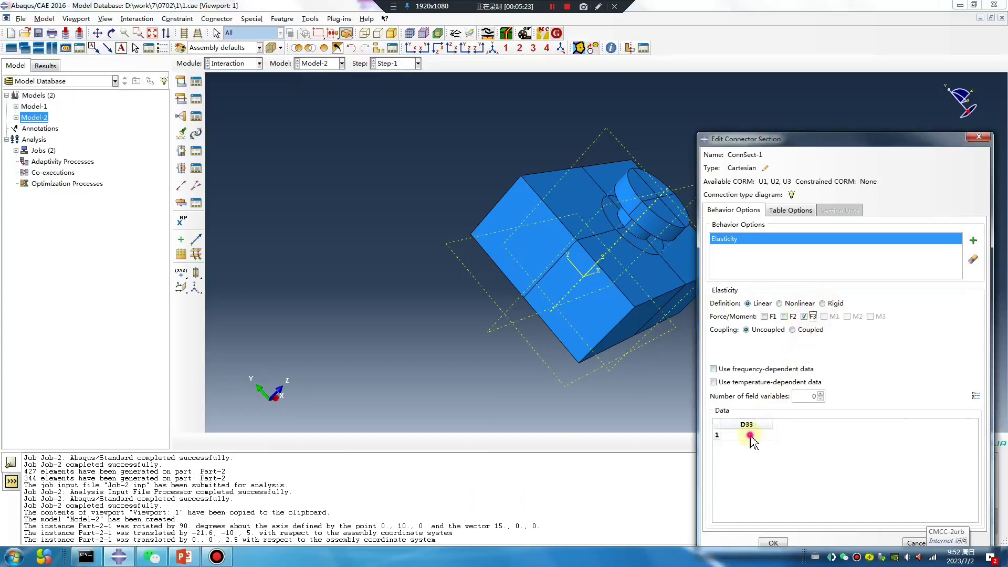
left_click(750, 435)
left_click_drag(664, 383, 641, 197, "ctrl+alt")
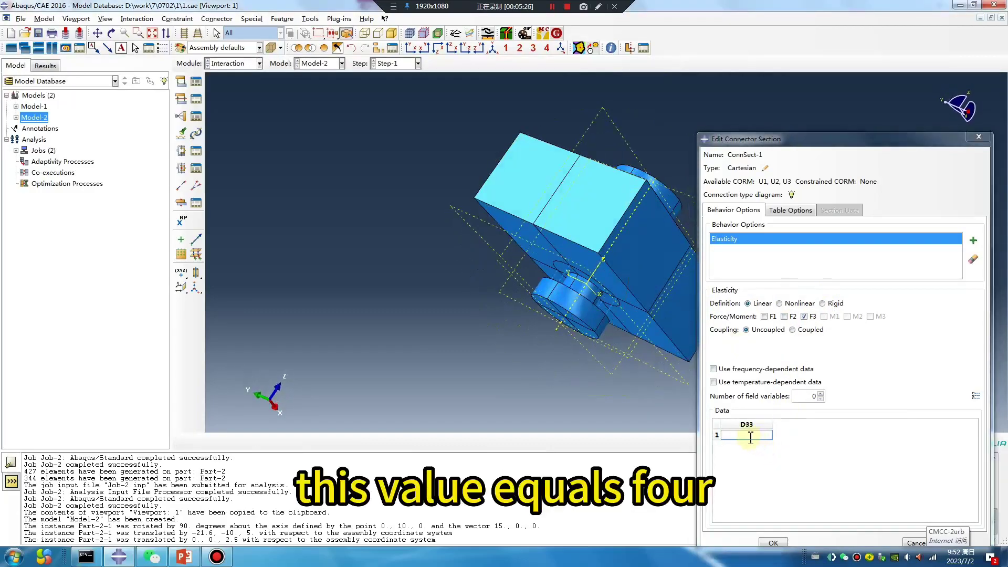
mouse_move(609, 286)
left_mouse_down("ctrl+alt")
mouse_move(608, 266)
mouse_move(612, 298)
left_mouse_up("ctrl+alt")
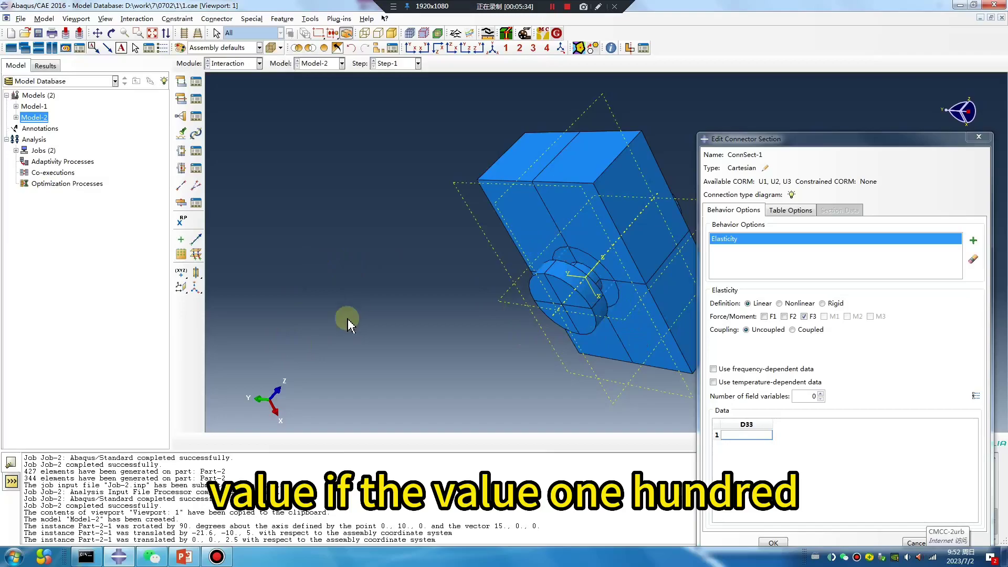
left_click(750, 434)
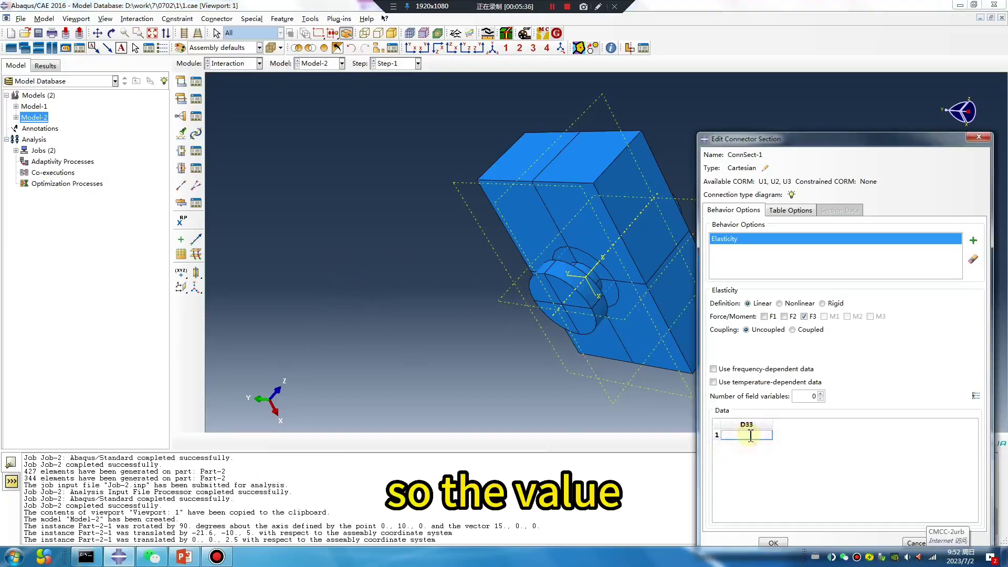
type("25")
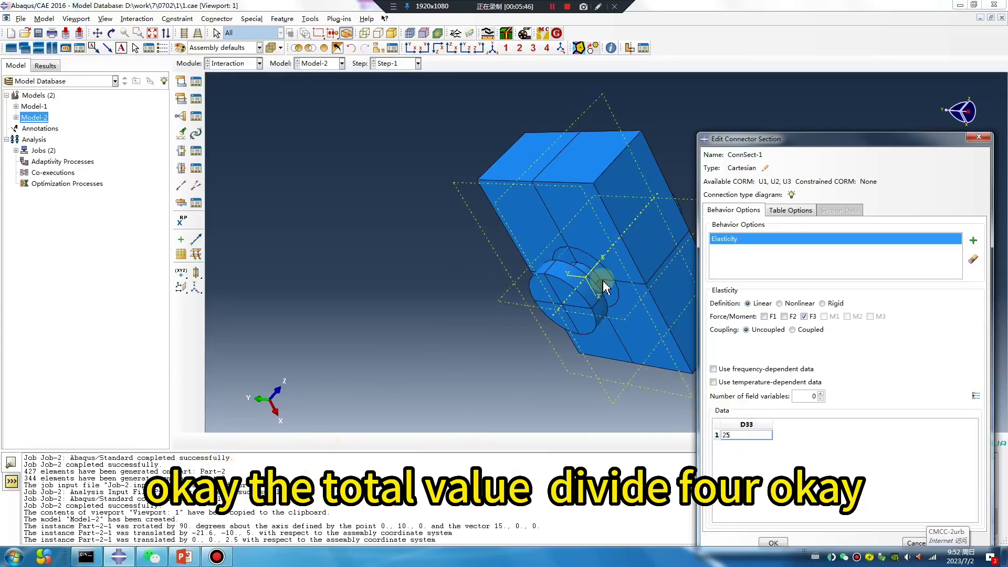
double_click(724, 435)
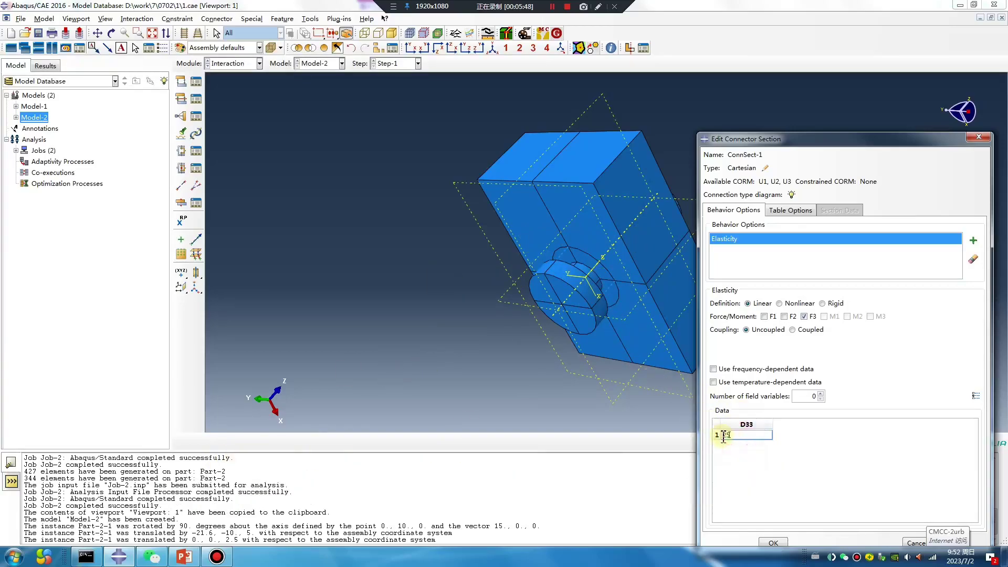
type("25000")
left_click(772, 544)
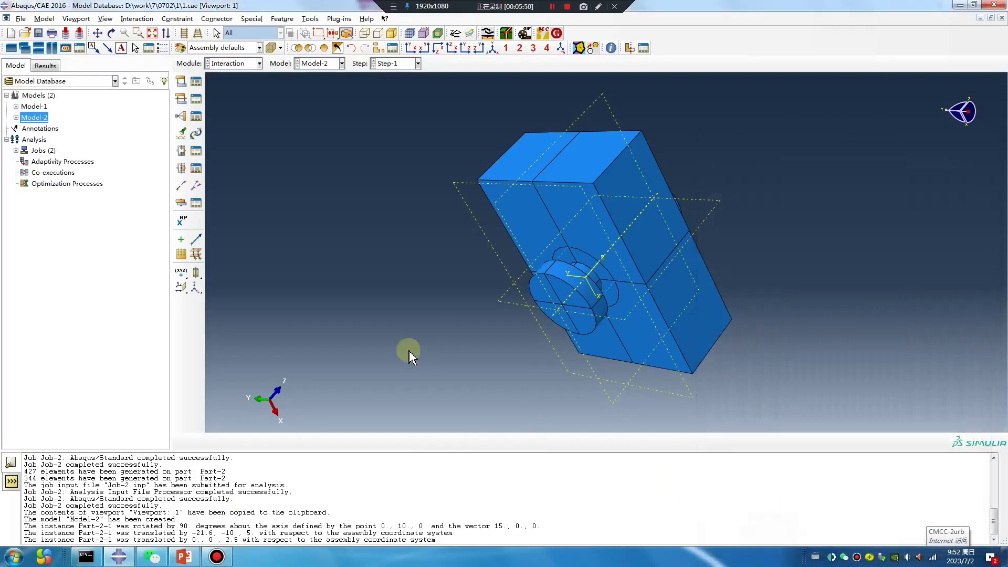
- Assign connector section ConnSect-1 to the wire set Wire-1-Set-1
left_click(181, 169)
left_click(934, 442)
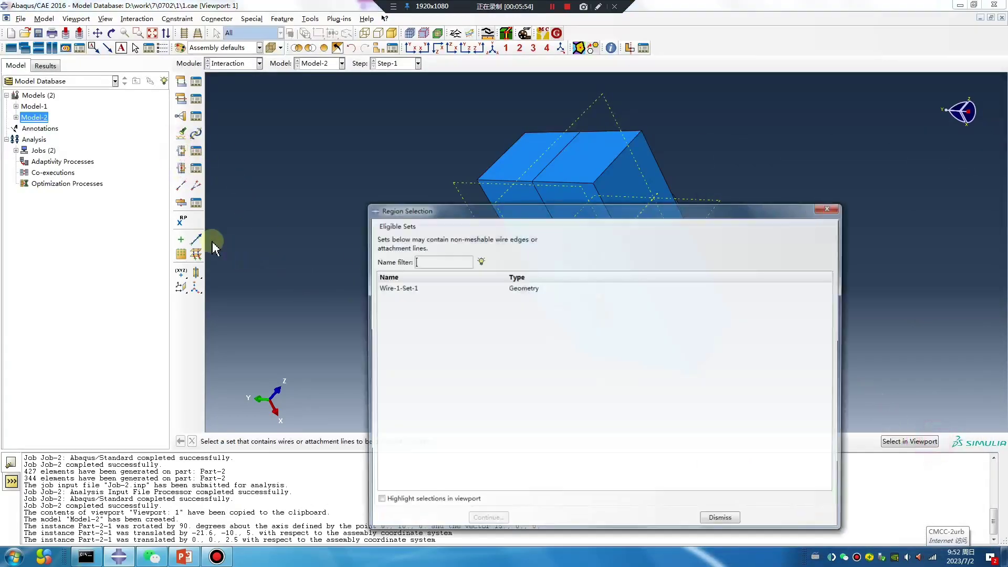
left_click(405, 291)
left_click(485, 514)
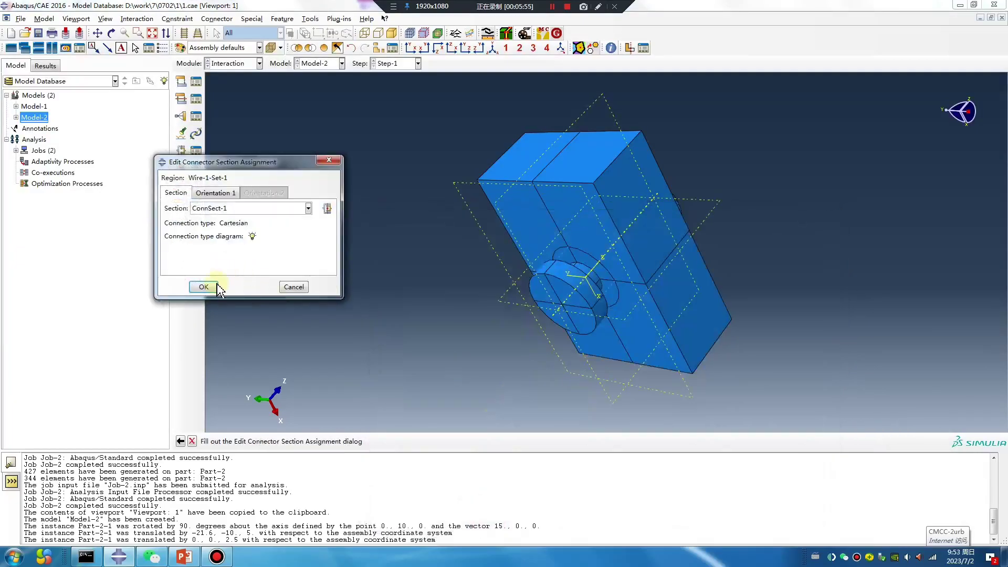
left_click(205, 286)
left_click_drag(457, 322, 546, 205, "ctrl+alt")
- Visit the Mesh module, return to Interaction, and start creating interaction Int-1
left_click(233, 63)
left_click(225, 142)
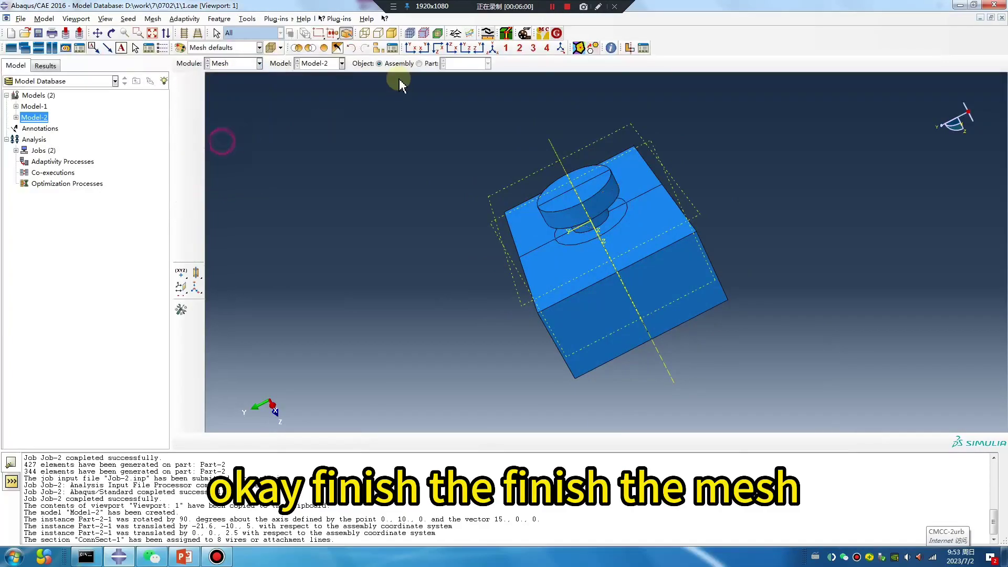
left_click(242, 63)
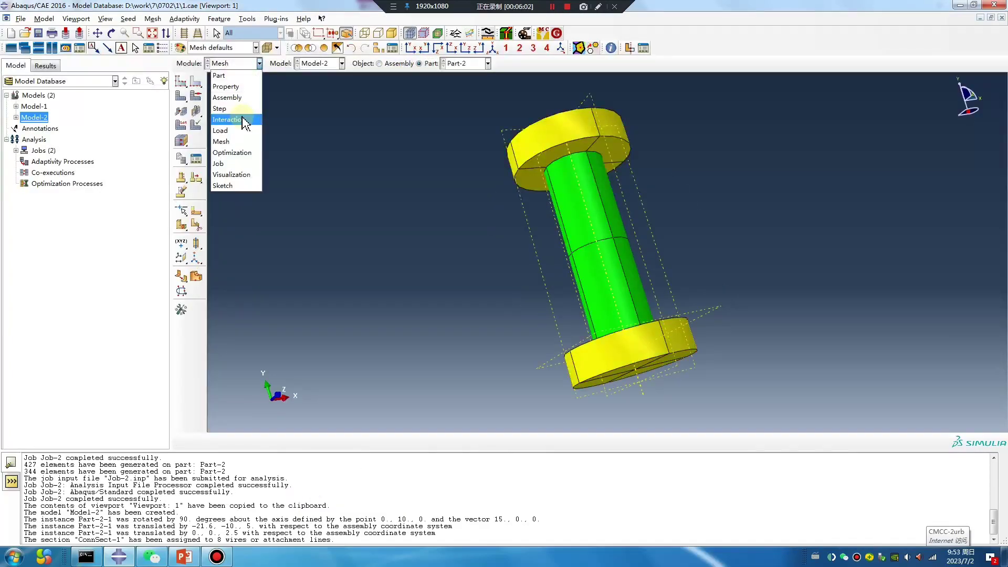
left_click(231, 119)
left_click_drag(569, 210, 588, 225, "ctrl+alt")
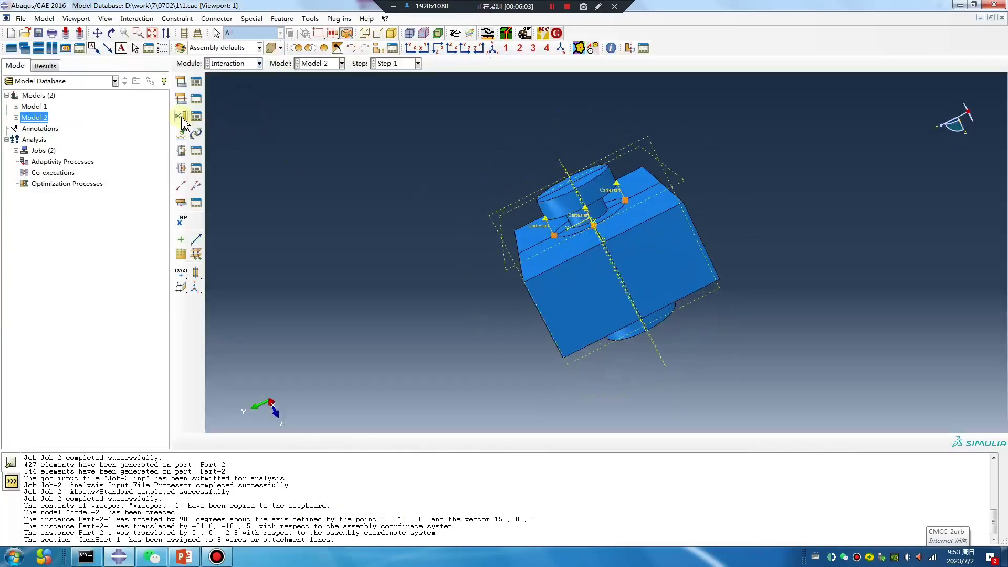
left_click(181, 83)
- Make a surface-to-surface contact in the Initial step with the bolt faces as master surface
left_click(758, 294)
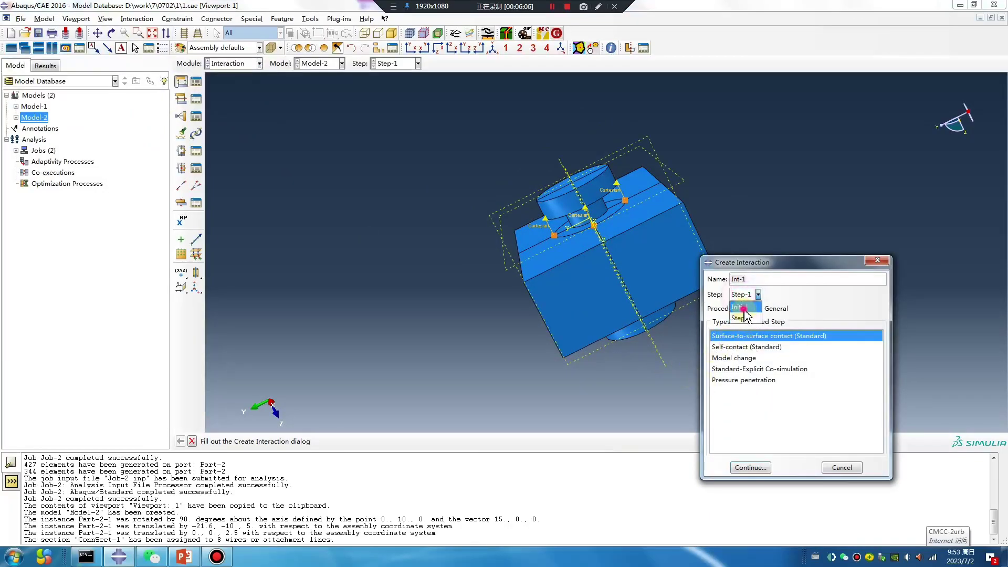
left_click(740, 304)
left_click(765, 470)
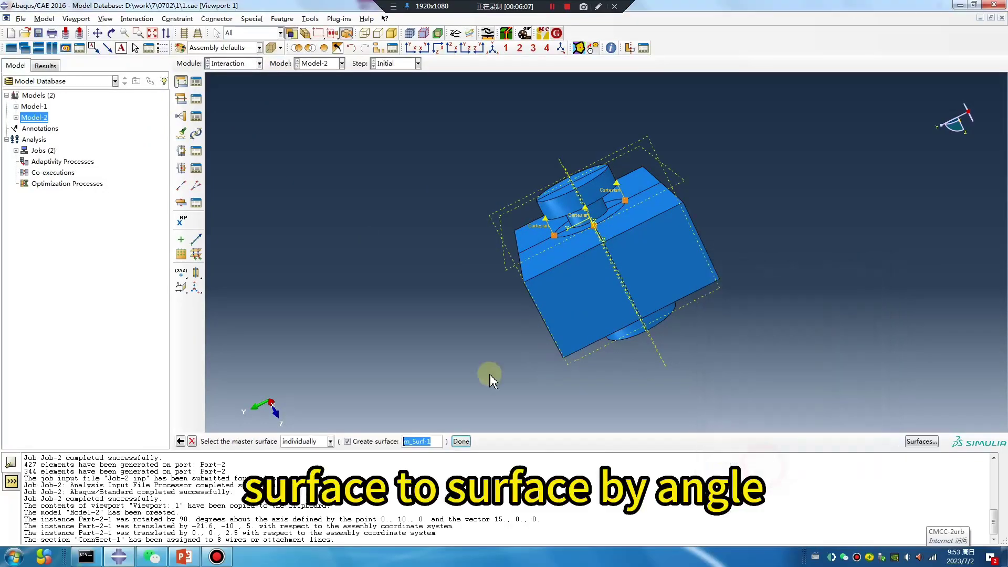
left_click(330, 441)
left_click(302, 427)
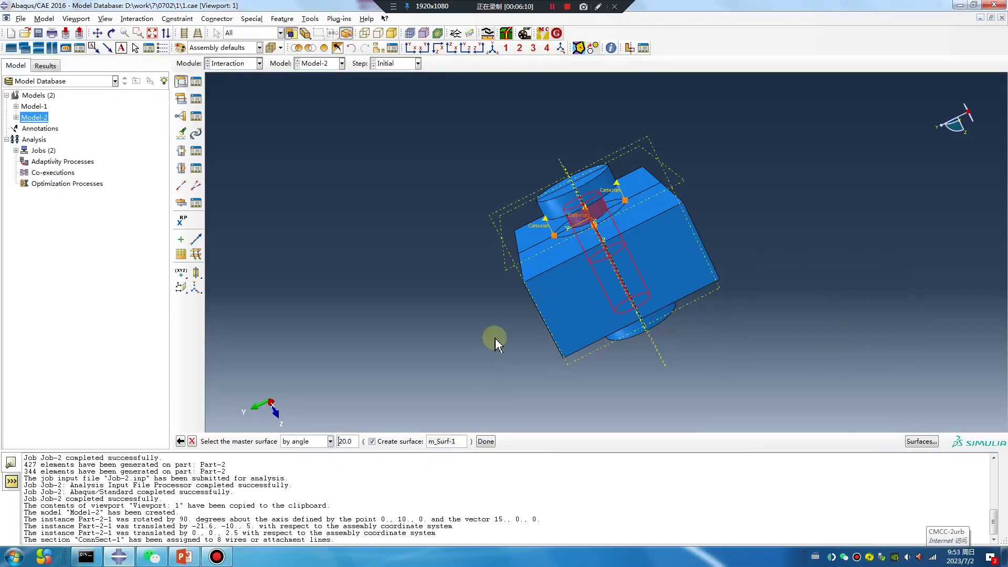
middle_click(452, 370)
left_click(292, 441)
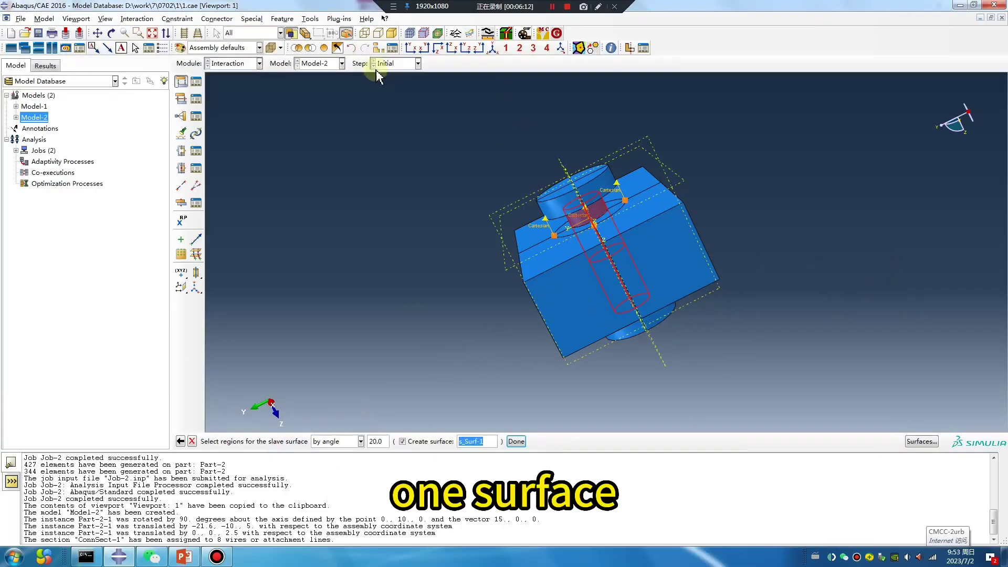
- Display only plate instance Part-1-1 and use its inner hole surface as slave
left_click(378, 47)
left_click(362, 139)
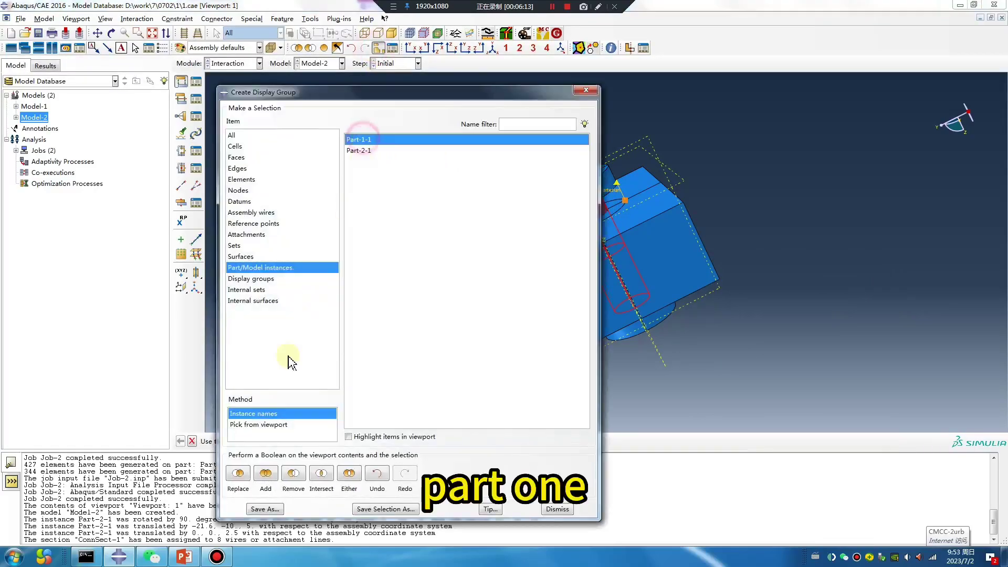
left_click(240, 474)
left_click(586, 90)
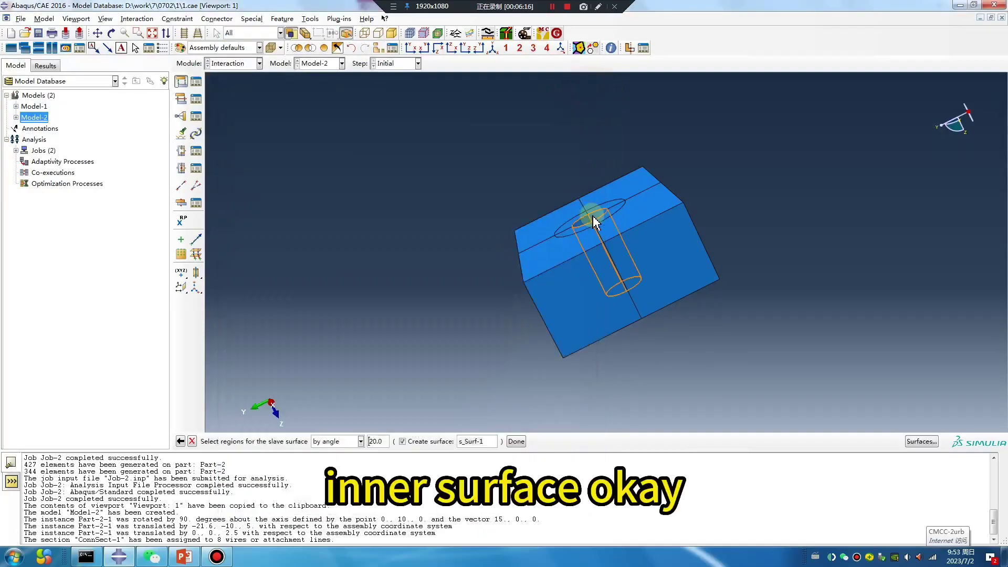
middle_click(446, 304)
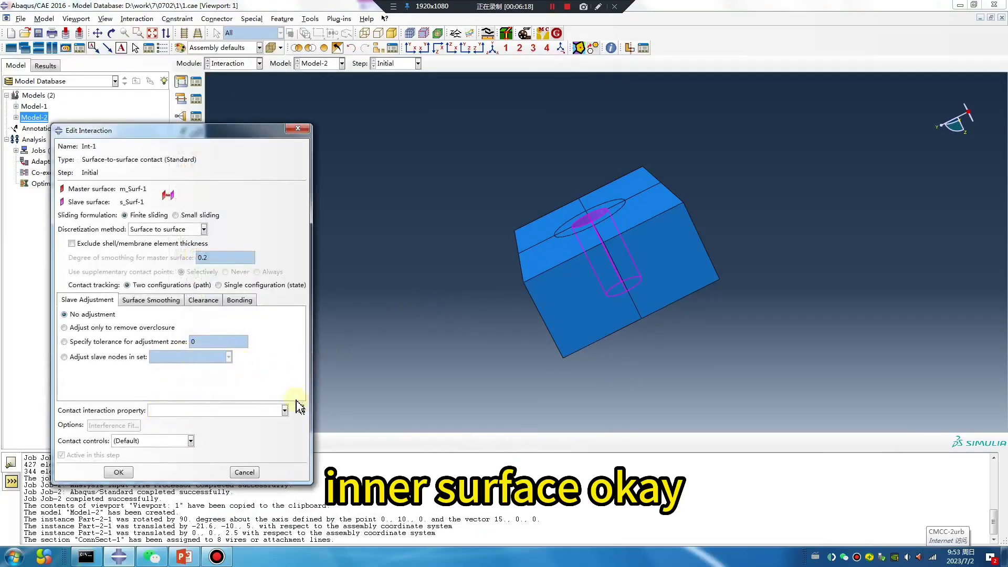
- Create contact property IntProp-1 with penalty tangential friction, coefficient 0.1
left_click(299, 408)
left_click(219, 253)
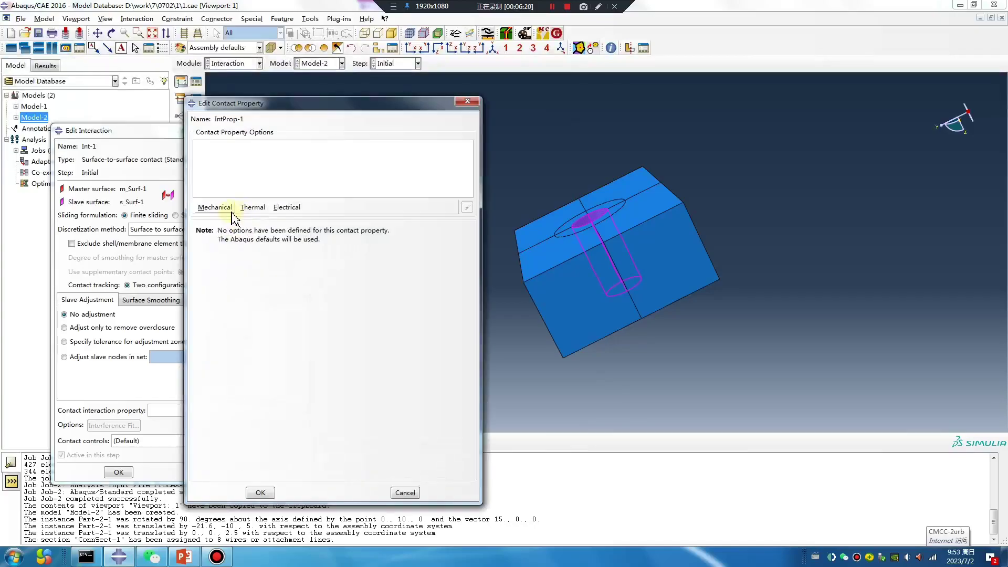
left_click(231, 210)
left_click(234, 219)
left_click(280, 242)
left_click(278, 255)
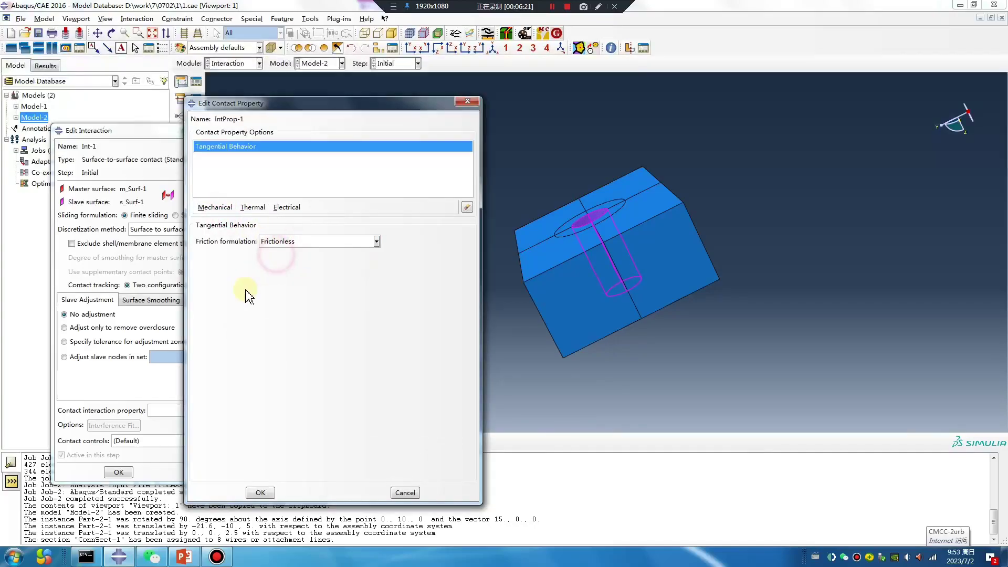
left_click(278, 241)
left_click(279, 265)
left_click(227, 361)
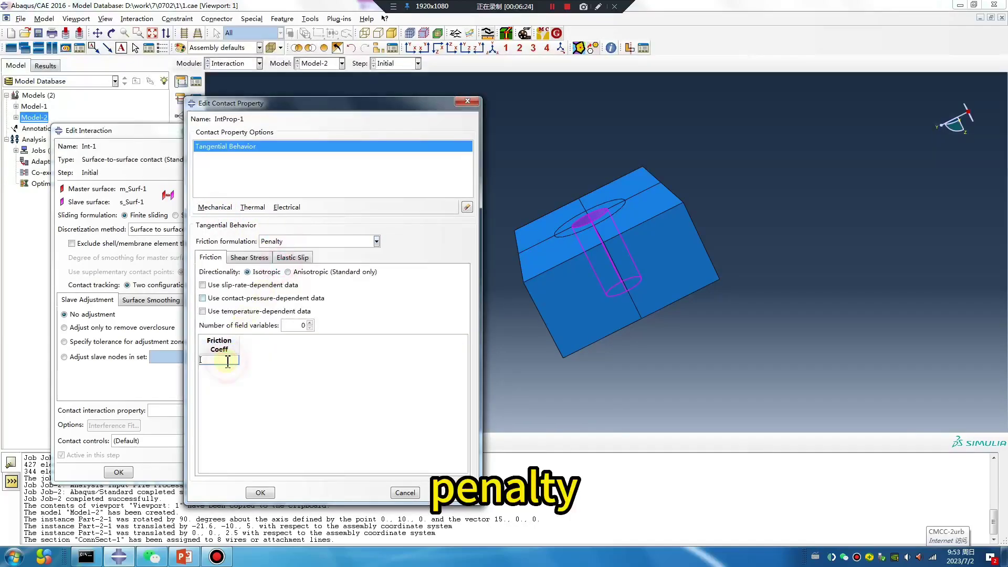
type("0.1")
- Add hard normal behaviour, save the property and interaction Int-1, and show all instances
left_click(215, 207)
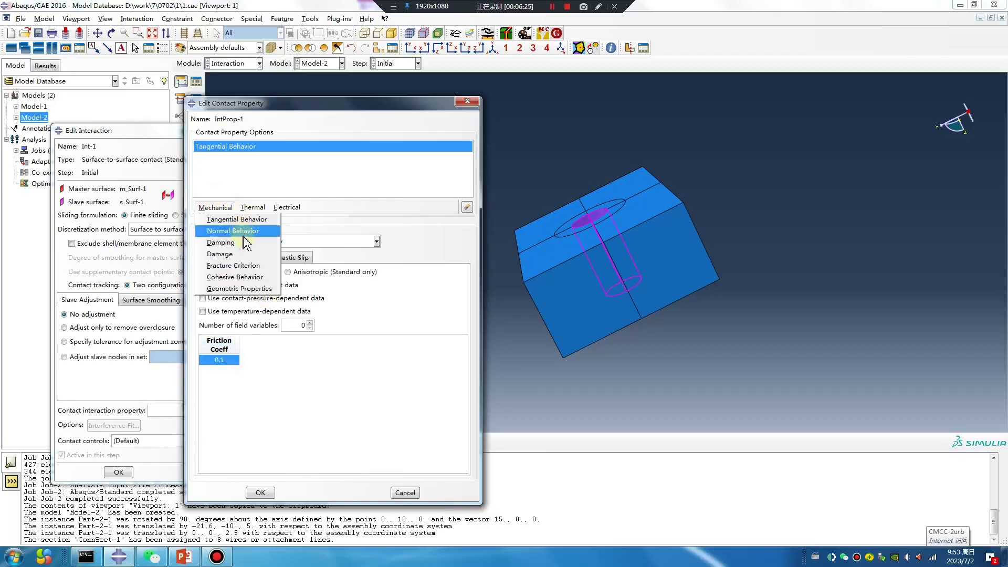
left_click(233, 231)
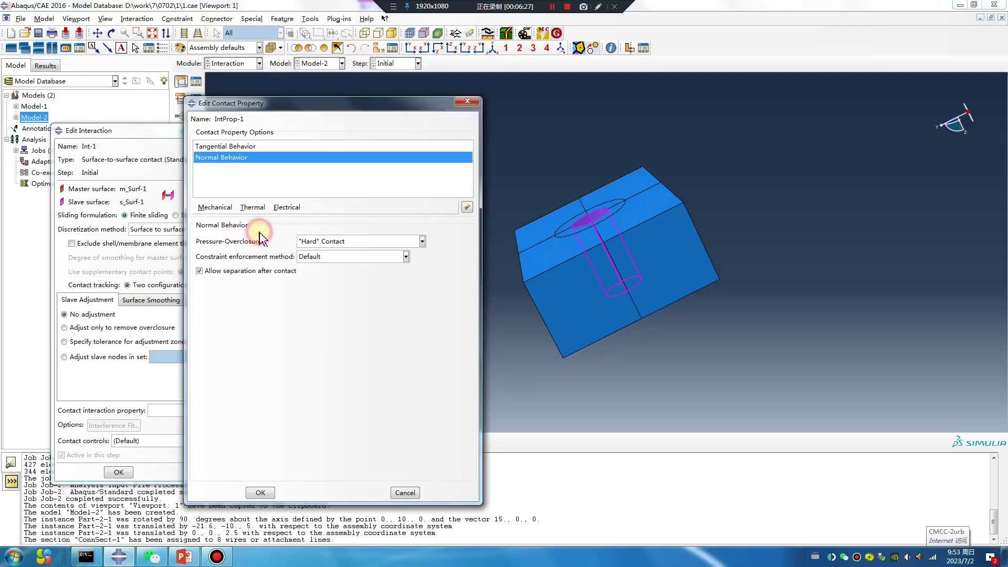
left_click(260, 492)
left_click(119, 472)
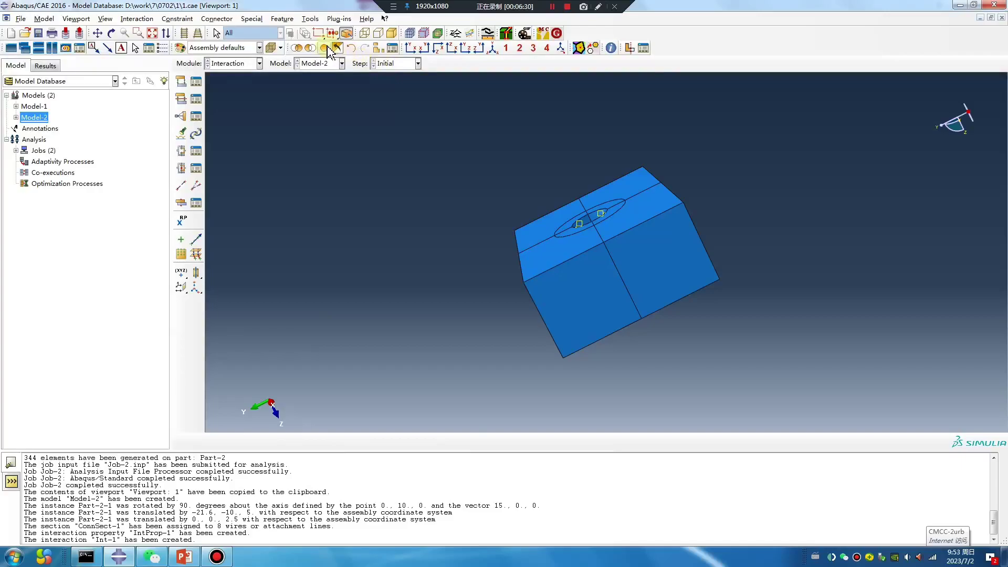
left_click(324, 48)
- In the Mesh module, assign the sweep meshing technique to the whole bolt Part-2
left_click(233, 63)
left_click(231, 143)
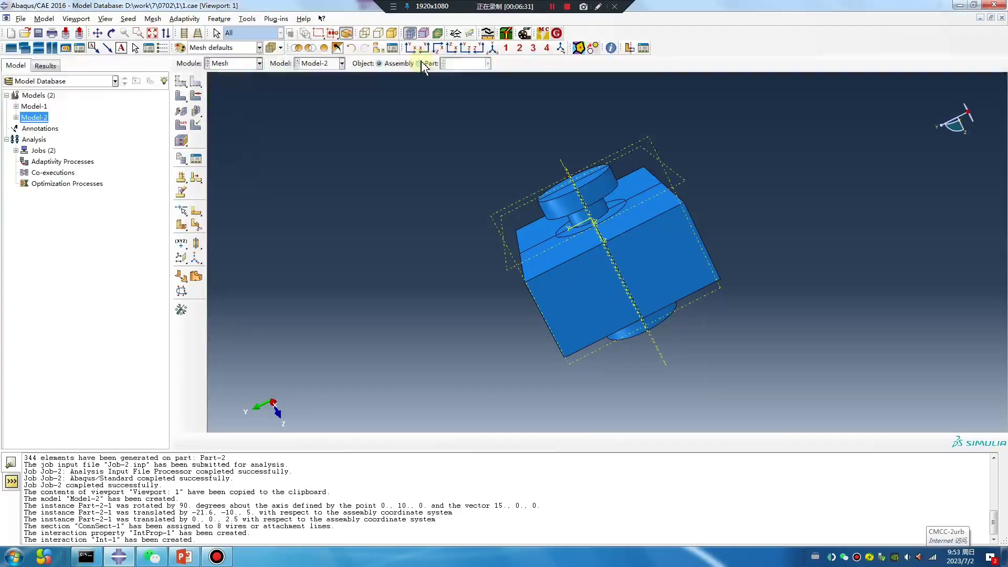
left_click(419, 64)
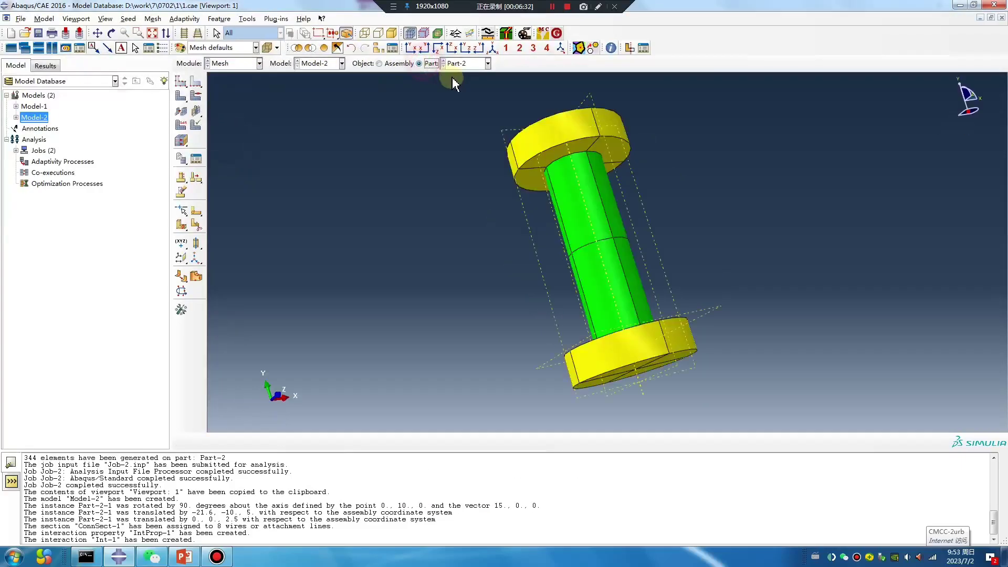
left_click(194, 96)
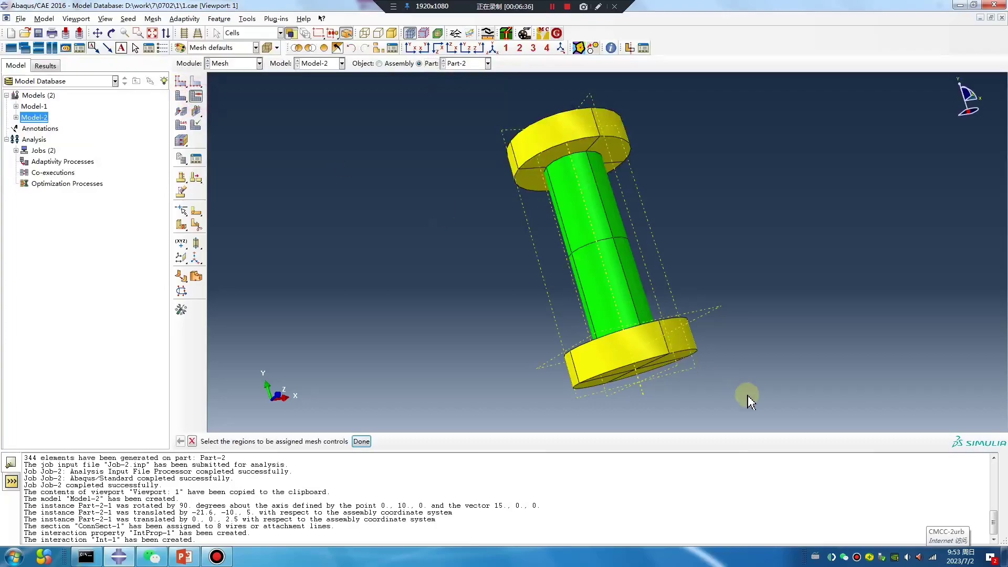
left_click_drag(747, 399, 434, 131)
middle_click(445, 220)
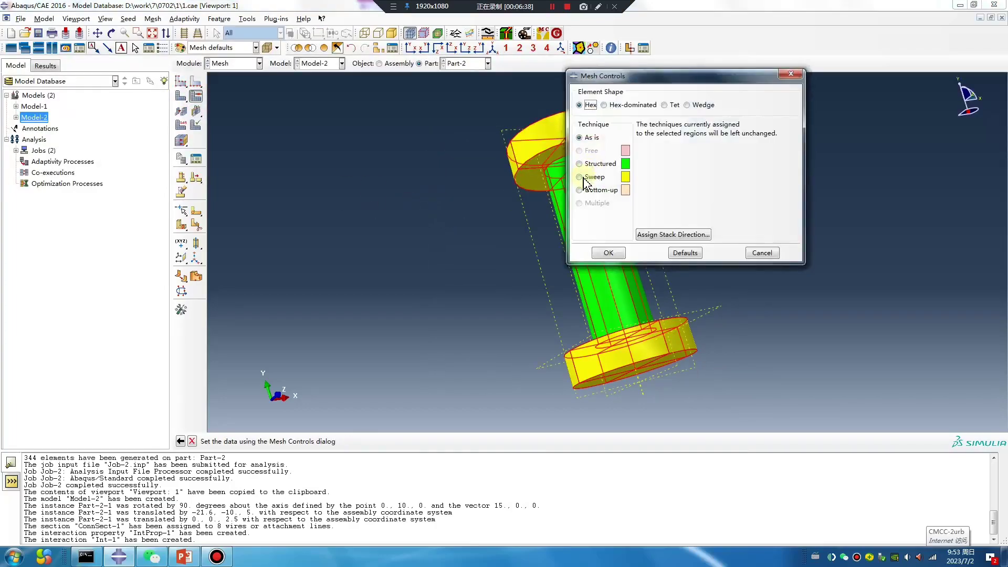
left_click(579, 177)
left_click(609, 253)
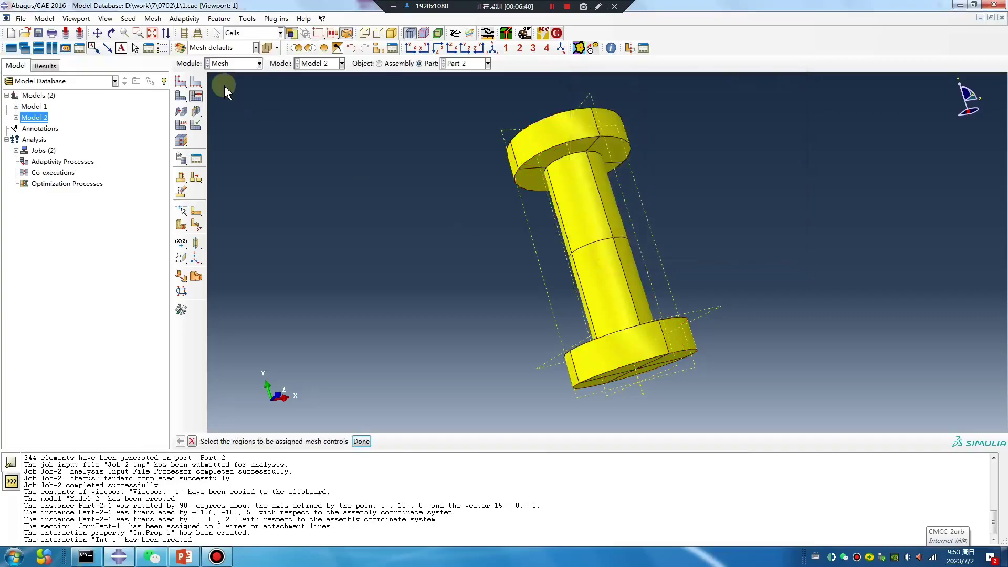
- Mesh the bolt, then reseed it at global size 1.5 and remesh it
left_click(182, 96)
middle_click(355, 225)
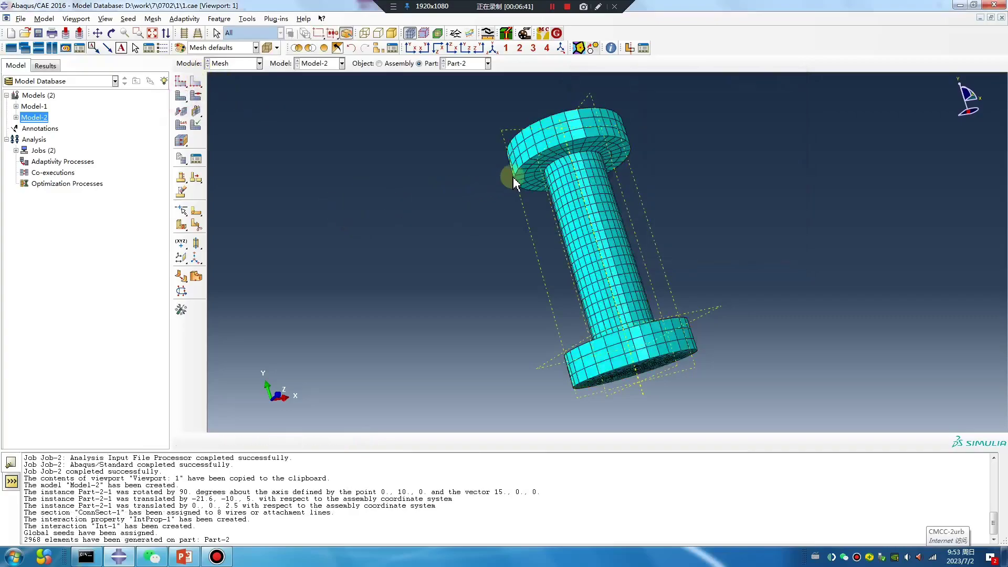
left_click(182, 81)
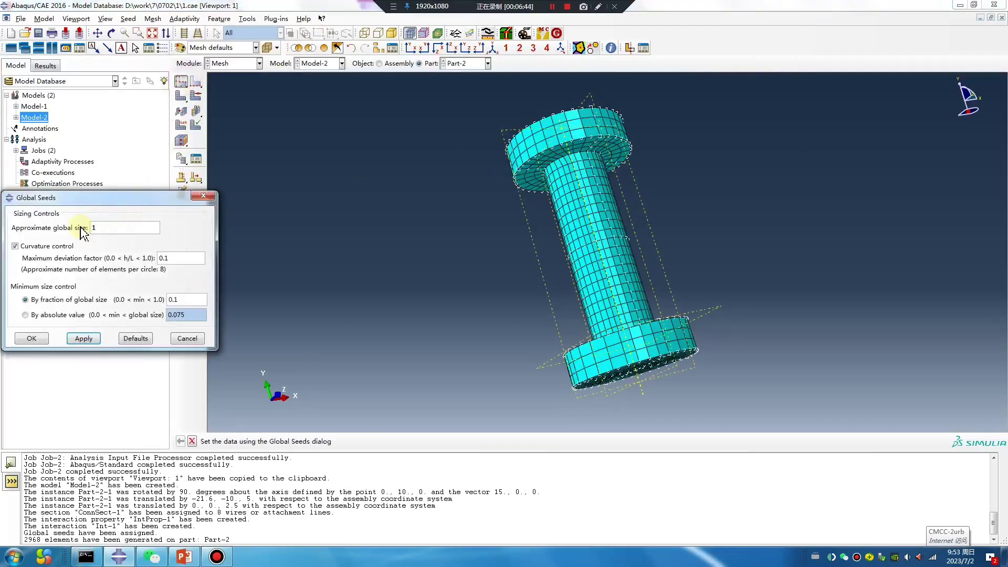
left_click(76, 338)
left_click(68, 148)
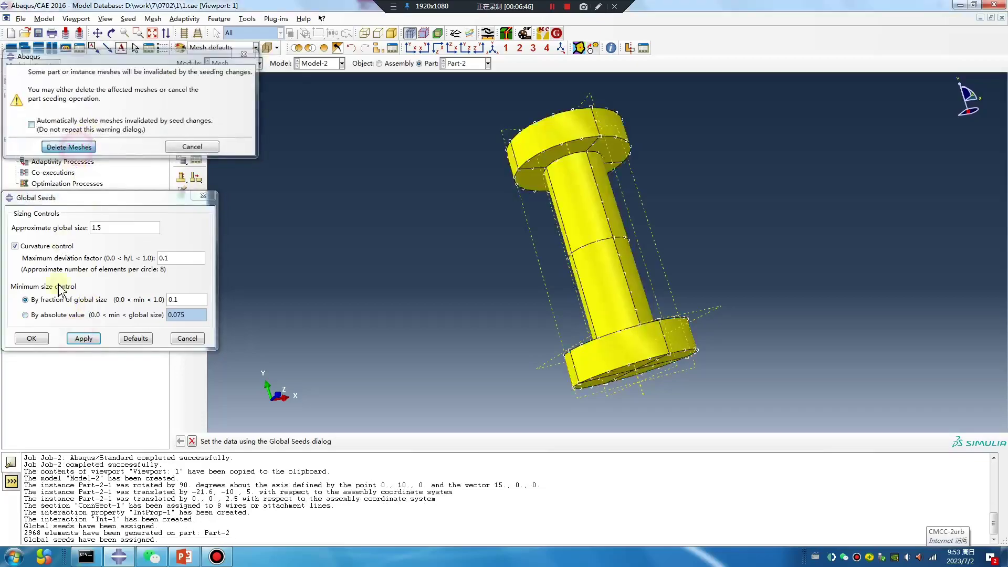
left_click(32, 338)
left_click(181, 96)
middle_click(305, 168)
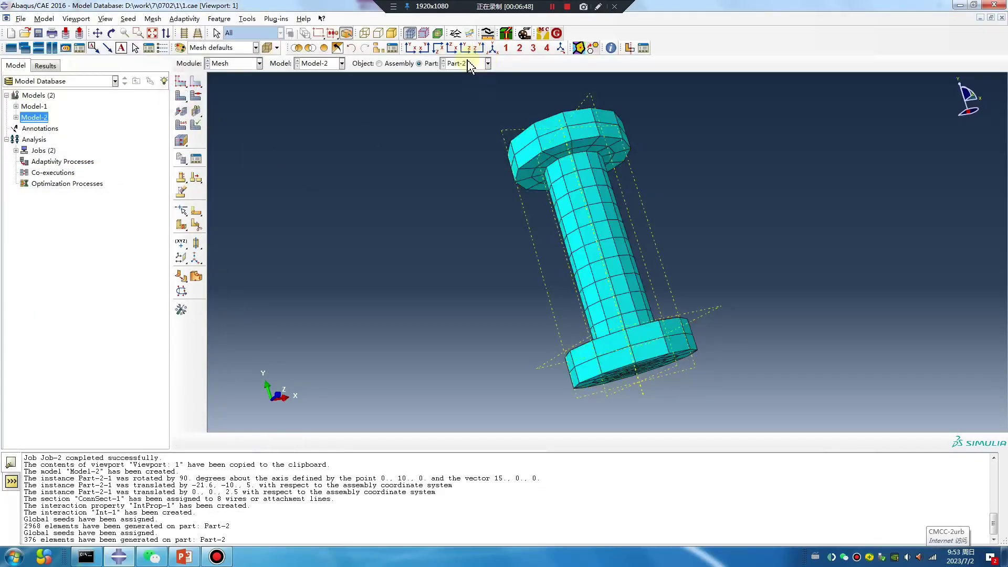
- Mesh the plate Part-1 and return to viewing the whole assembly
left_click(467, 63)
left_click(460, 73)
left_click(182, 96)
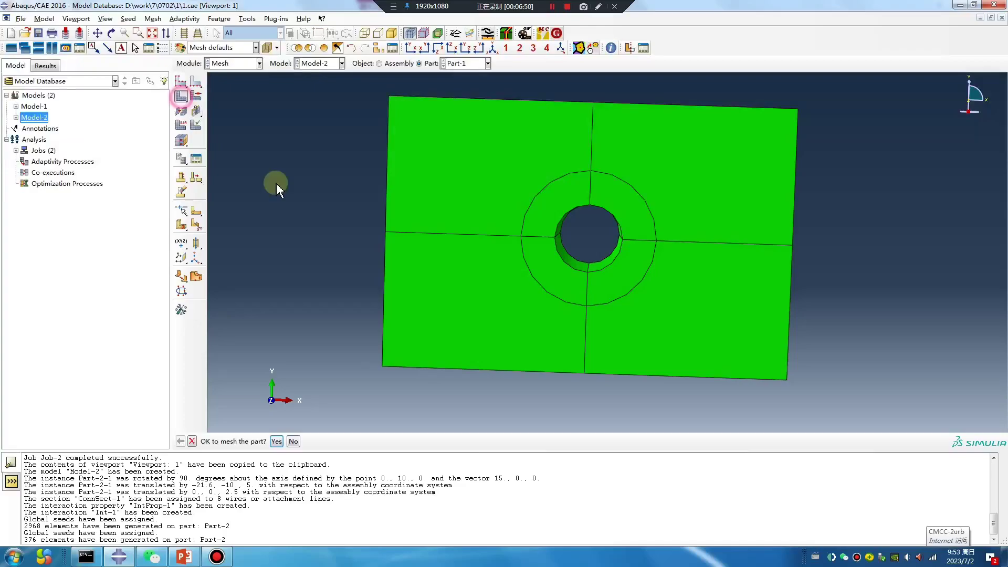
middle_click(315, 190)
left_click(379, 63)
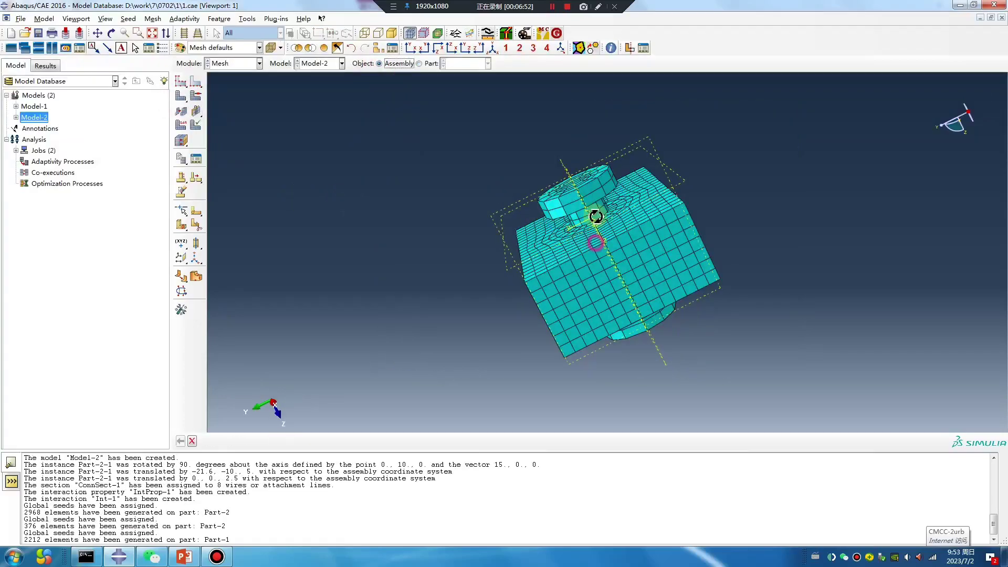
left_click_drag(595, 213, 656, 173, "ctrl+alt")
left_click(227, 66)
- In the Load module, fix both plate end faces with an encastre boundary condition
left_click(228, 132)
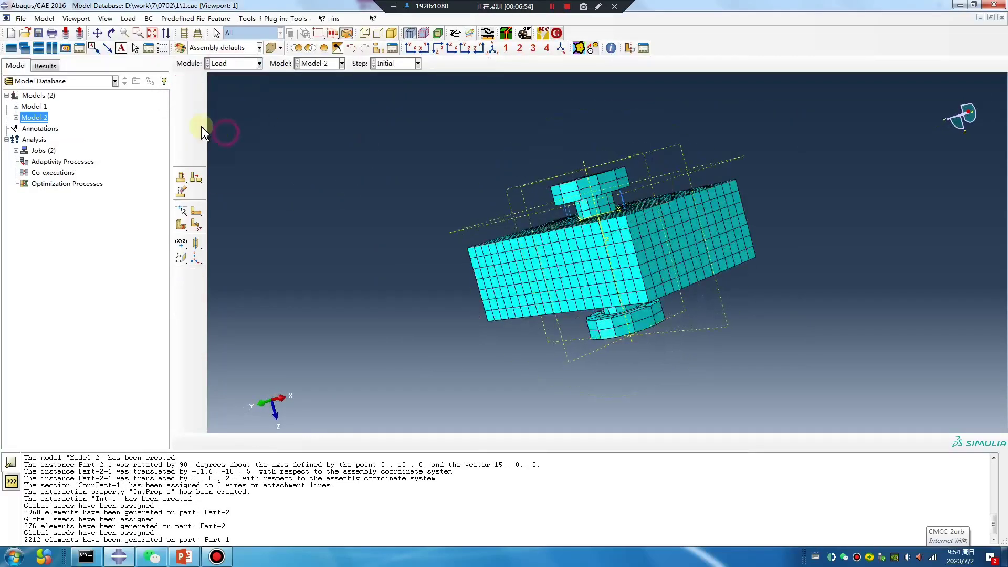
left_click(181, 98)
left_click(56, 344)
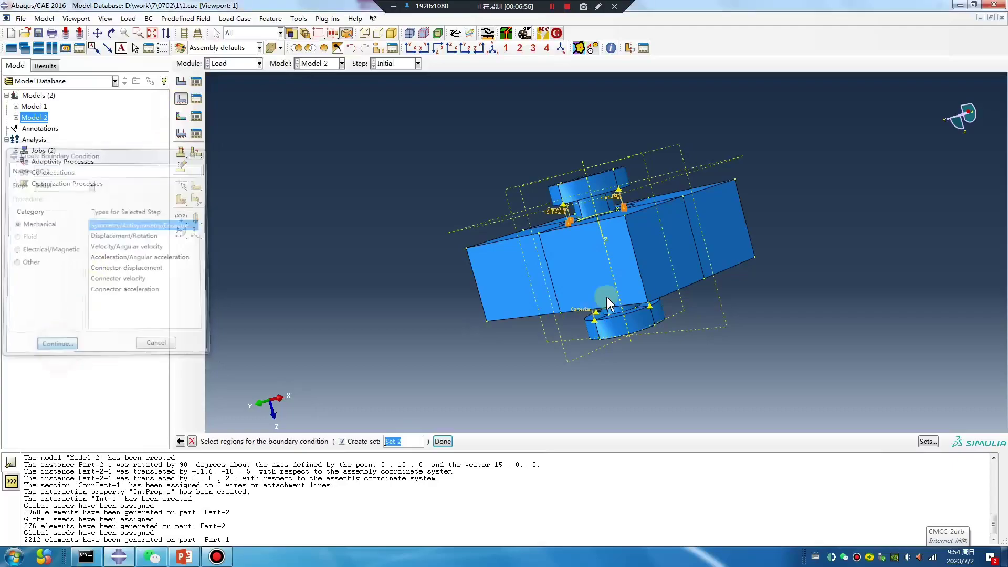
left_click_drag(558, 265, 504, 275, "ctrl+alt")
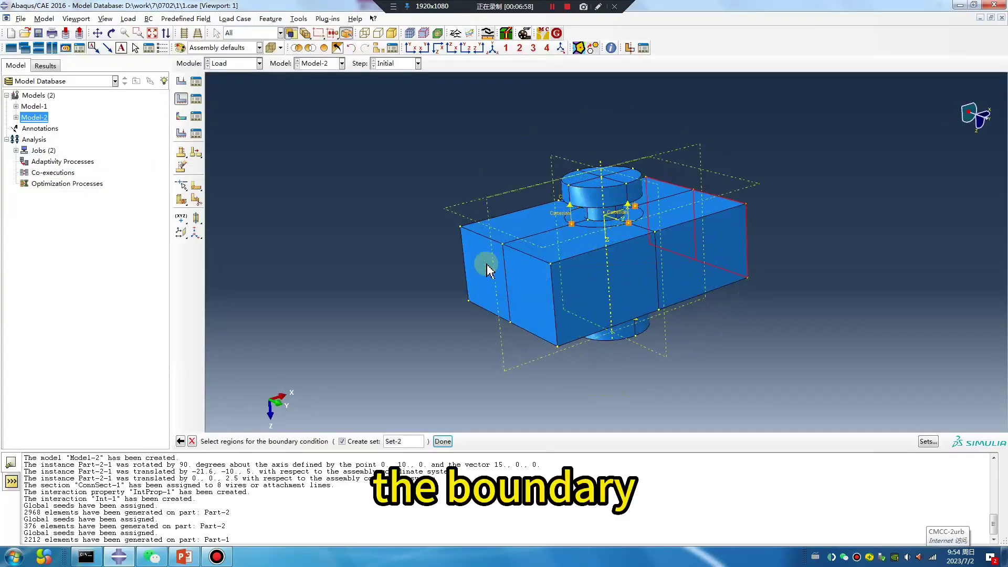
left_click(489, 279)
left_click(525, 294, "shift")
middle_click(411, 319)
left_click(21, 344)
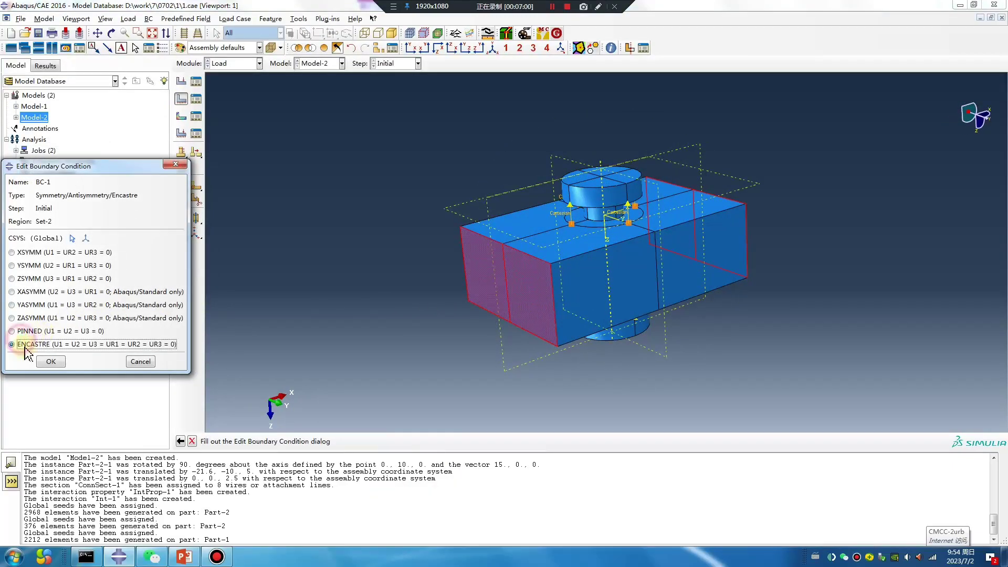
left_click(51, 362)
- Begin creating a datum axis through a cylindrical face of the model
left_click_drag(648, 308, 608, 299, "ctrl+alt")
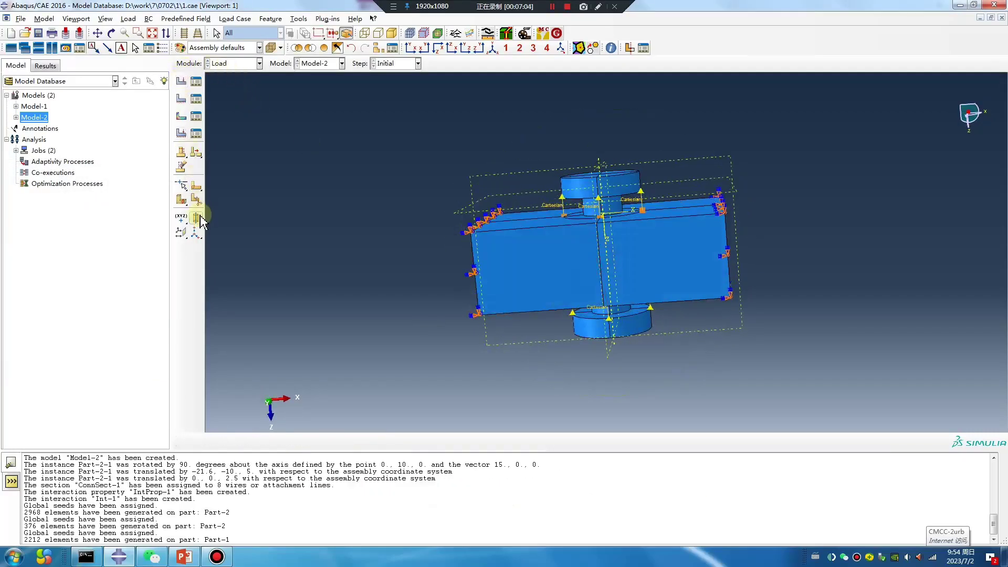
left_click_drag(202, 223, 276, 219)
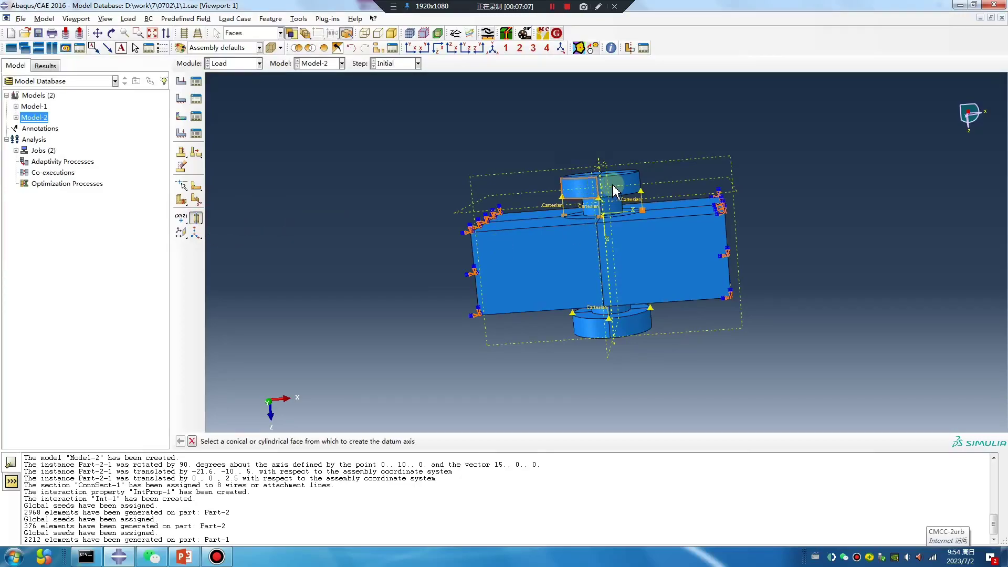
left_click_drag(613, 190, 617, 198, "ctrl+alt")
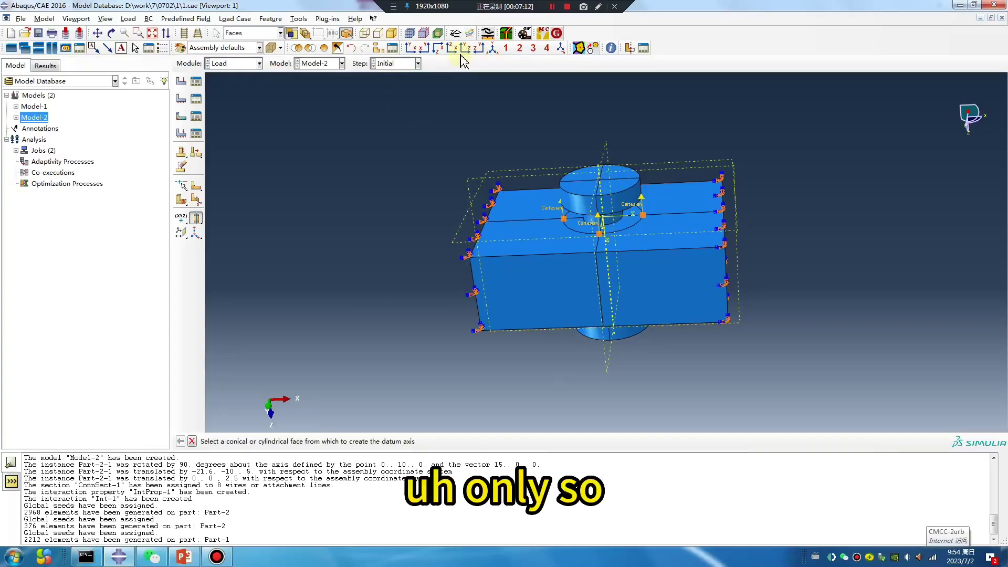
- Display only the bolt instance Part-2-1 and create a datum axis through its cylinder
left_click(378, 47)
left_click(360, 151)
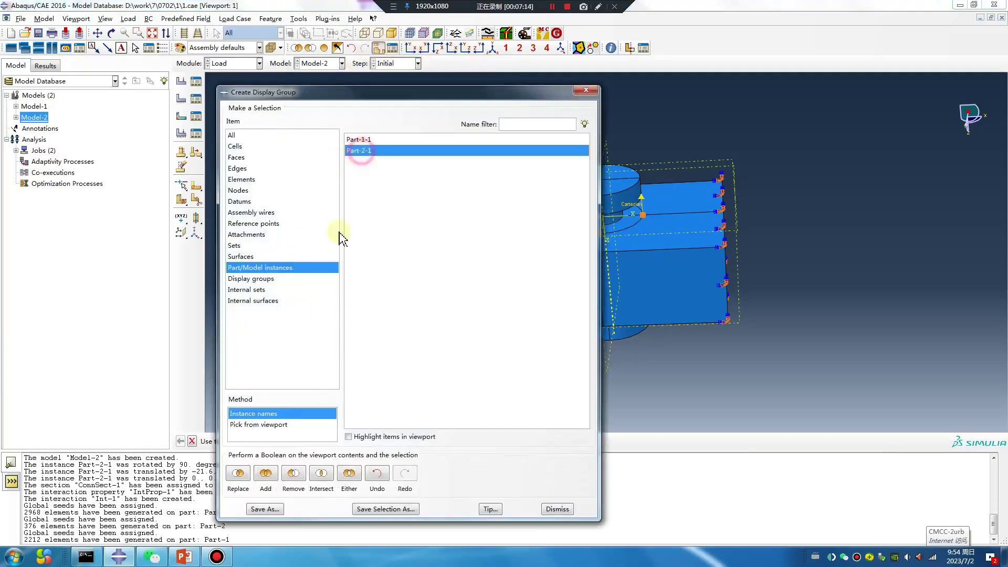
left_click(238, 474)
left_click(586, 90)
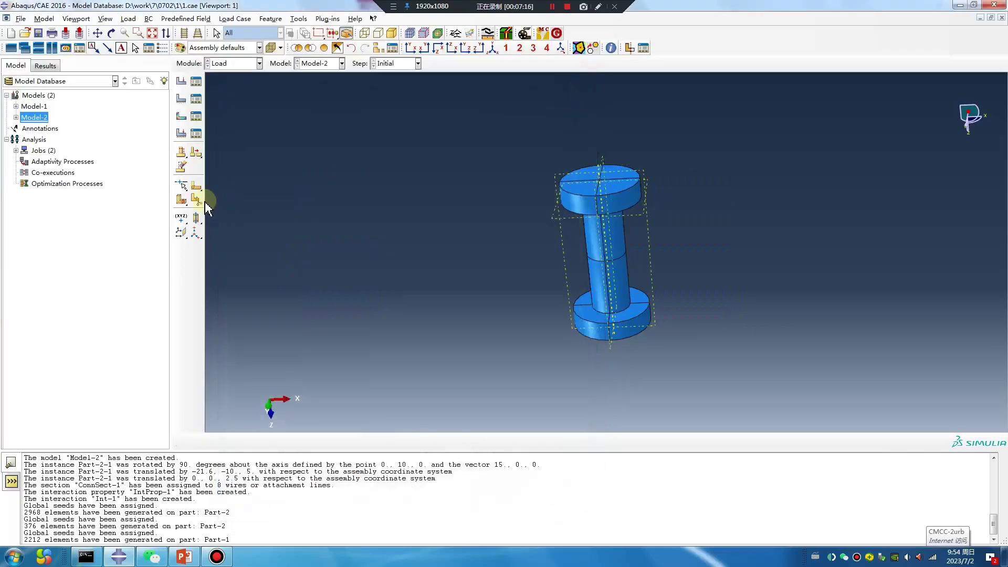
left_click(195, 218)
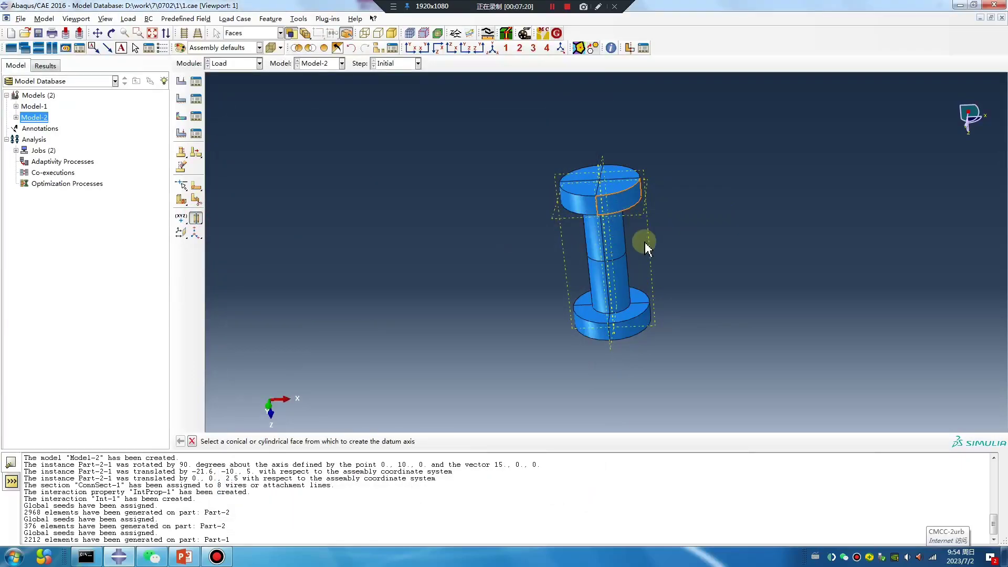
left_click_drag(646, 243, 589, 198, "ctrl+alt")
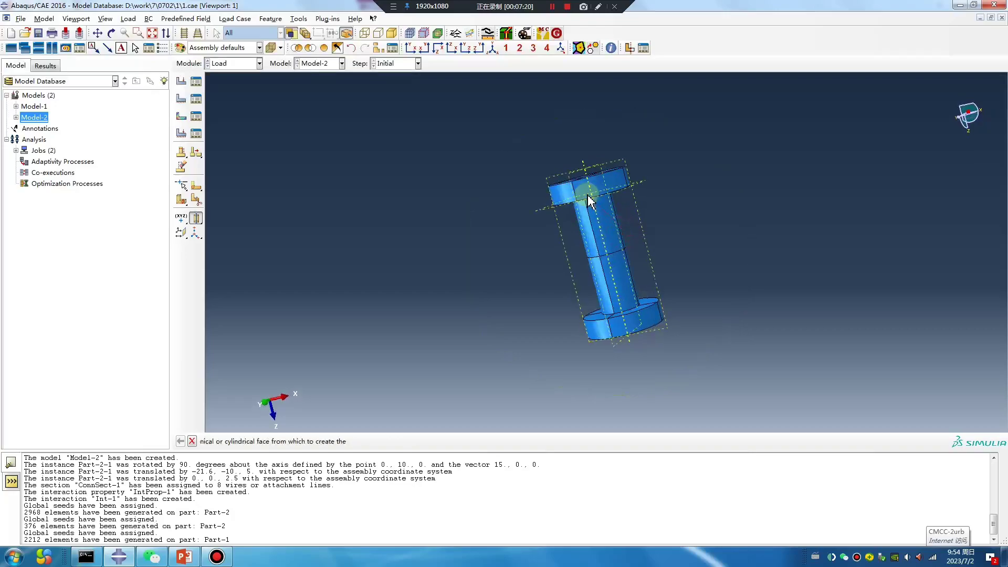
- Create a Bolt load in Step-1, picking its surface individually
left_click(181, 81)
left_click(59, 88)
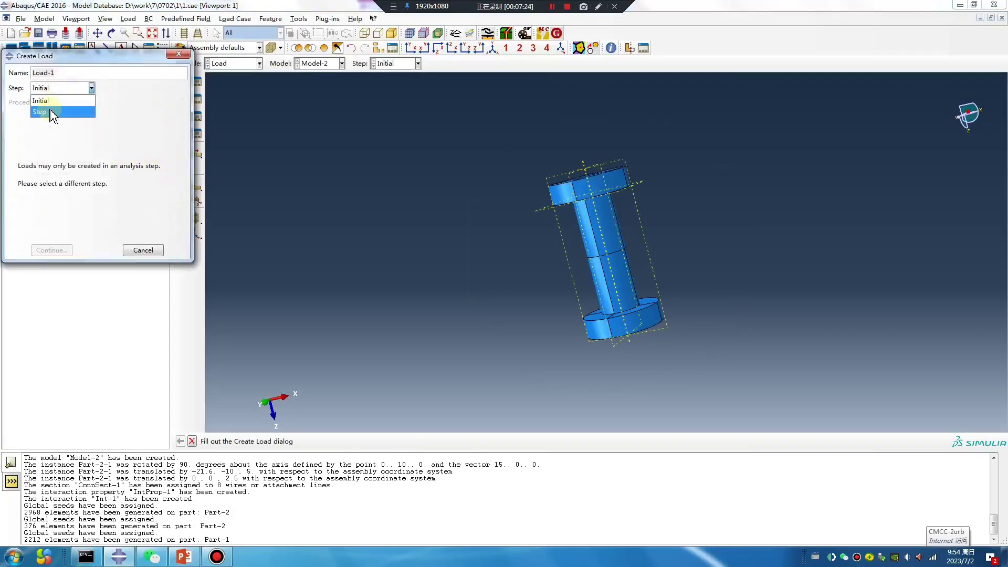
left_click(53, 103)
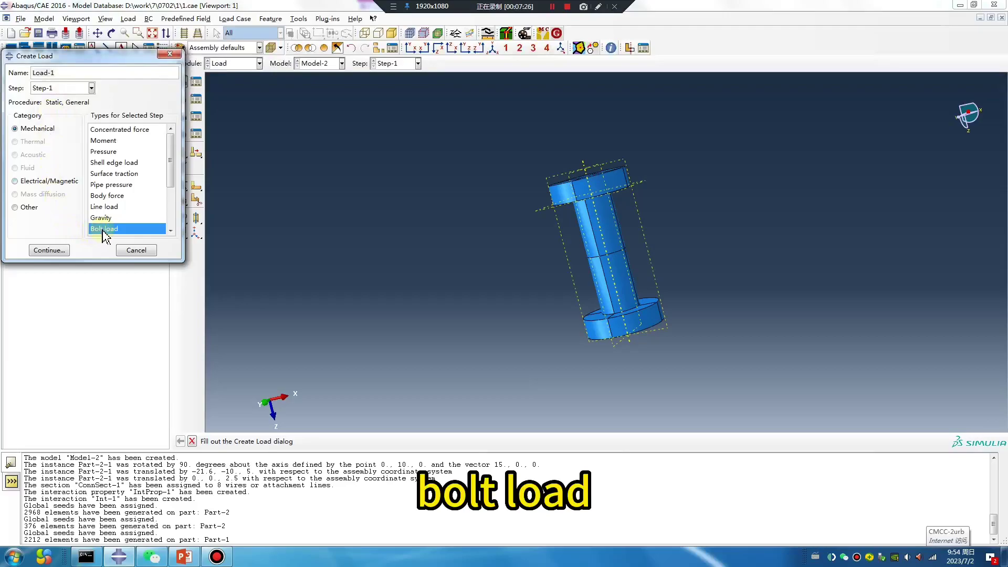
left_click(49, 249)
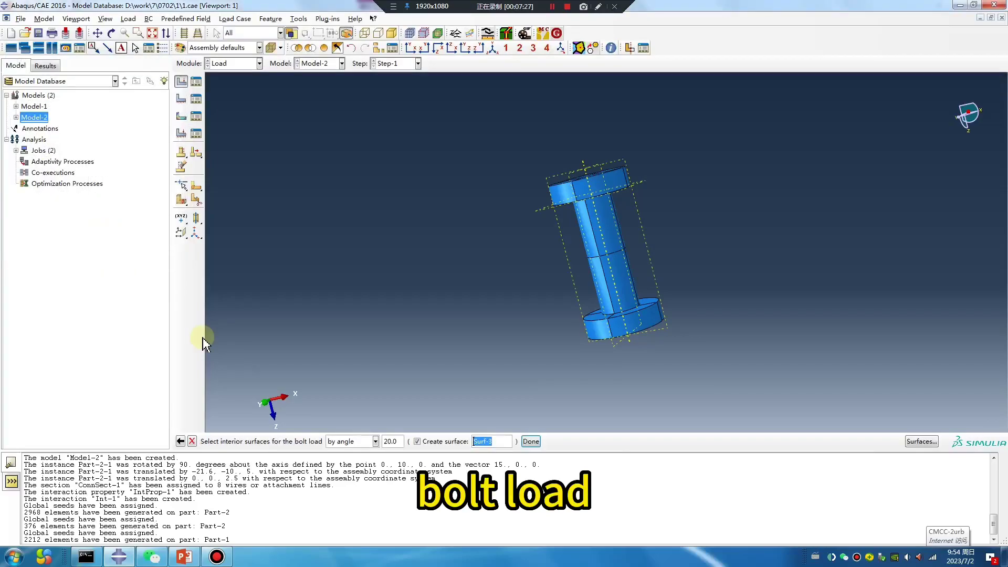
left_click(375, 441)
left_click(363, 442)
left_click(362, 442)
left_click(353, 453)
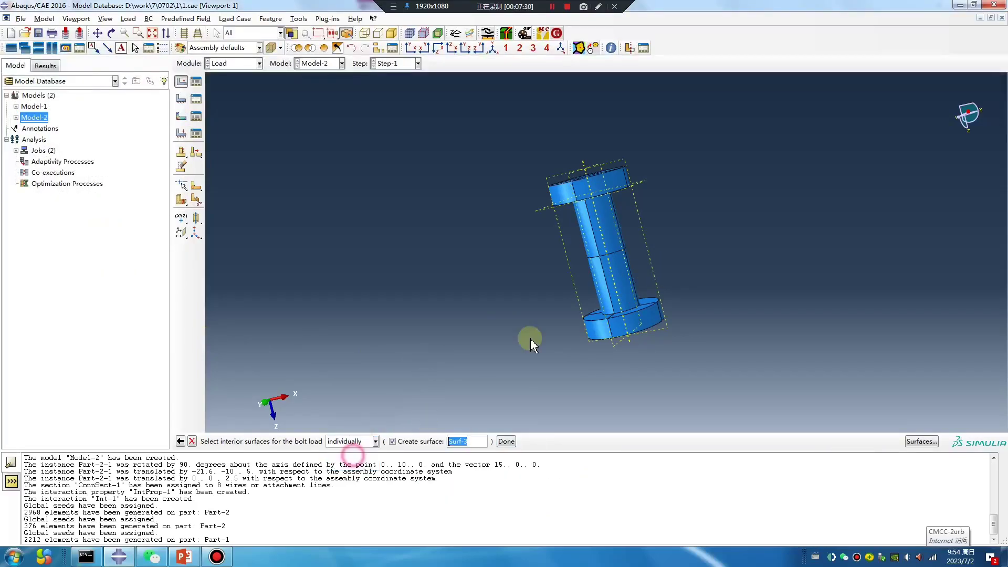
- Apply the bolt load to the brown side of the mid-shank surface along the datum axis, magnitude 1000
left_click(564, 249)
left_click_drag(528, 191, 643, 218)
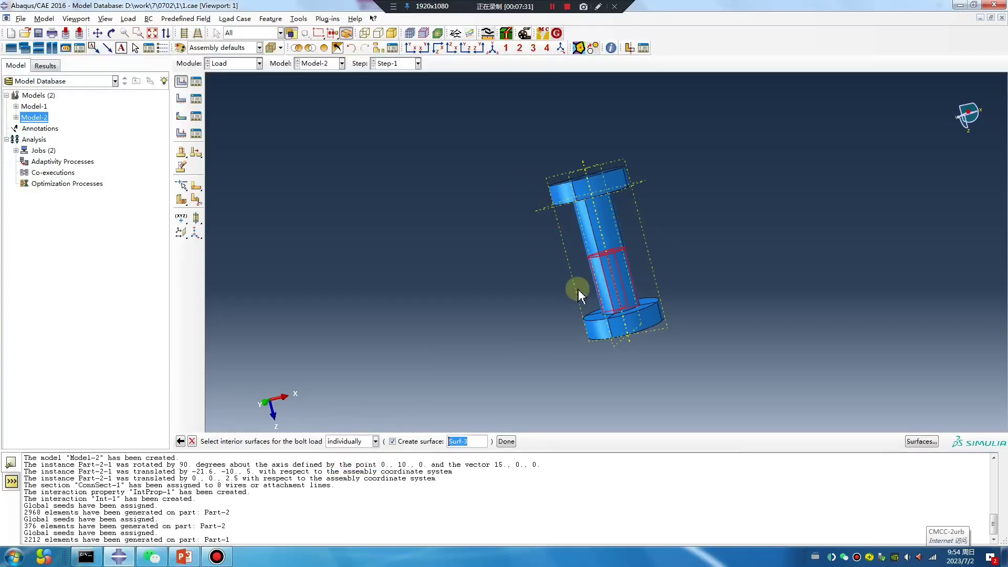
middle_click(427, 371)
left_click(361, 442)
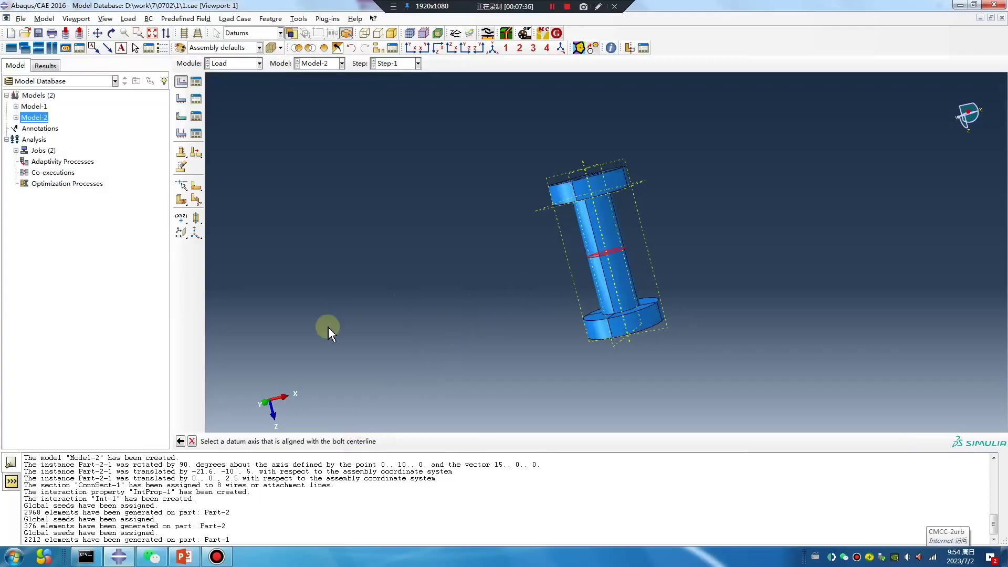
left_click(584, 164)
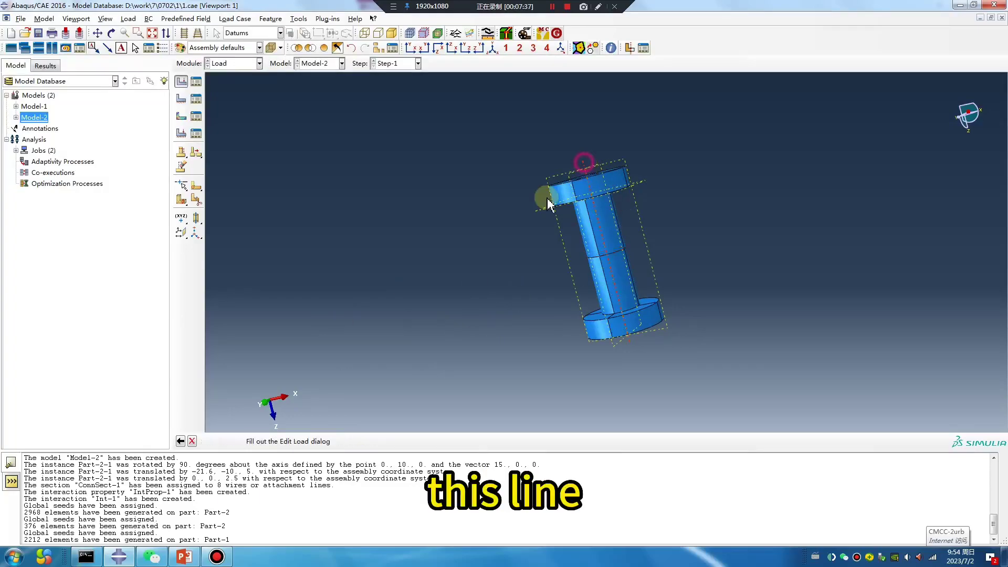
left_click(63, 189)
type("1000")
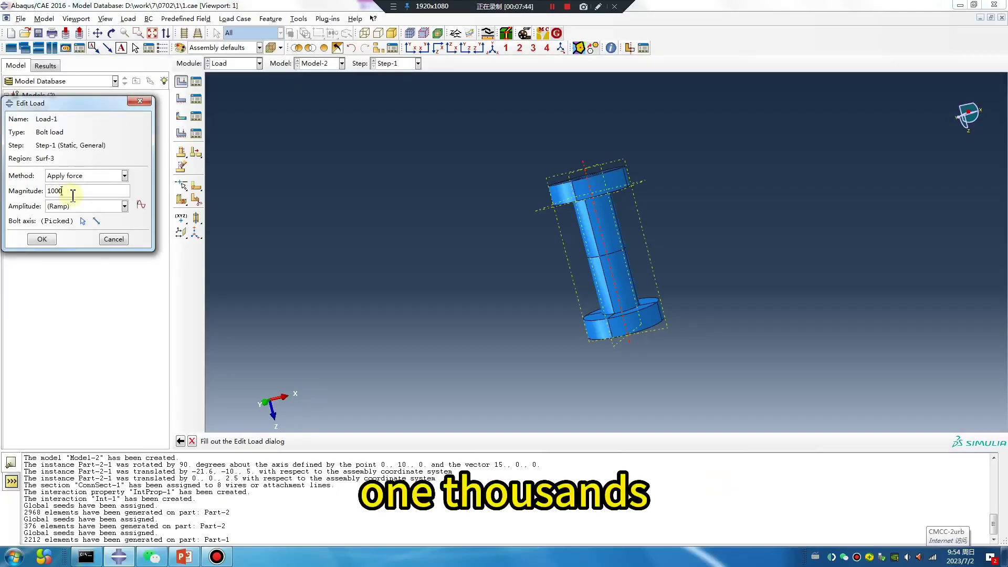
- Confirm the 1000 bolt load, show the full model, and switch to the Job module
left_click(45, 239)
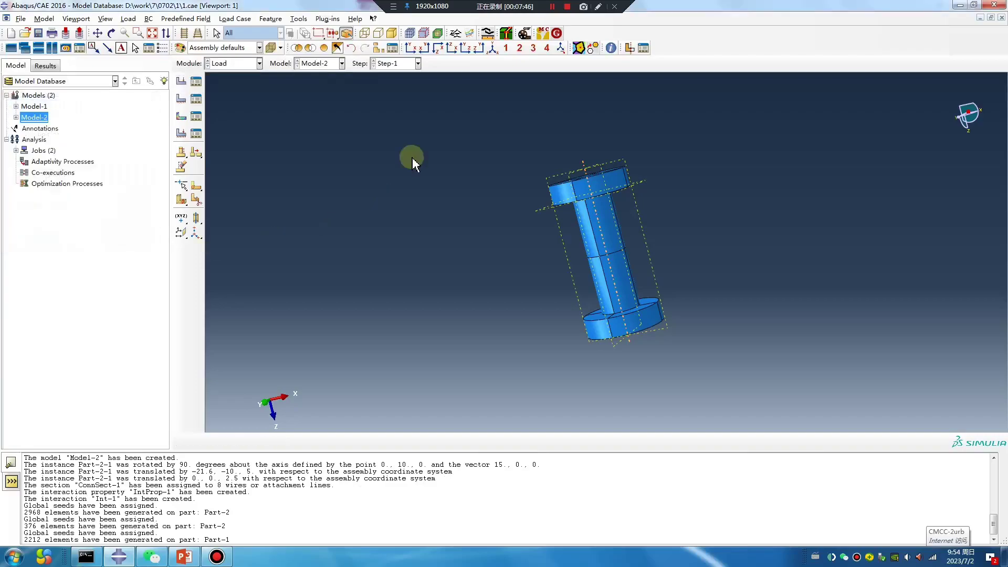
left_click(346, 33)
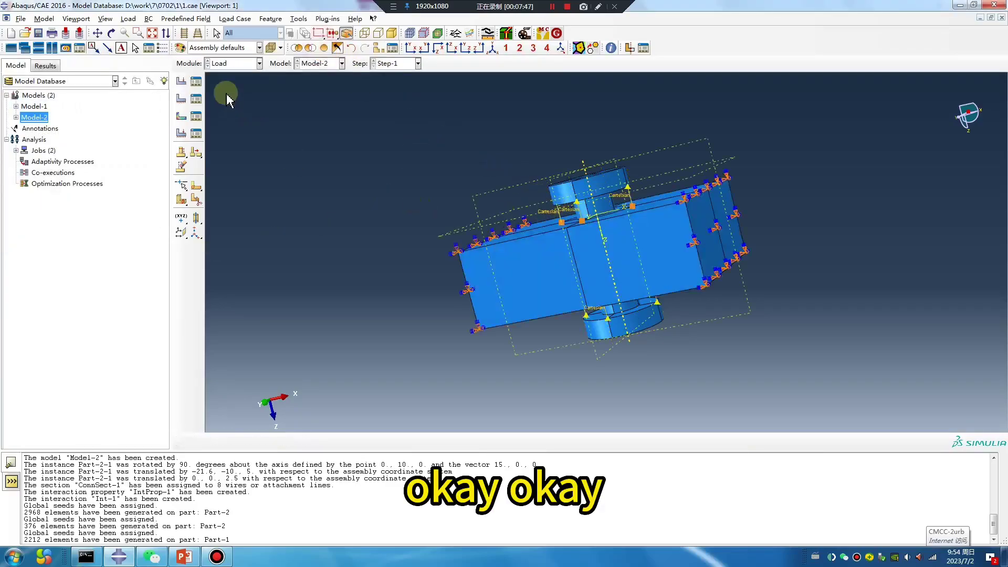
left_click(234, 63)
left_click(229, 170)
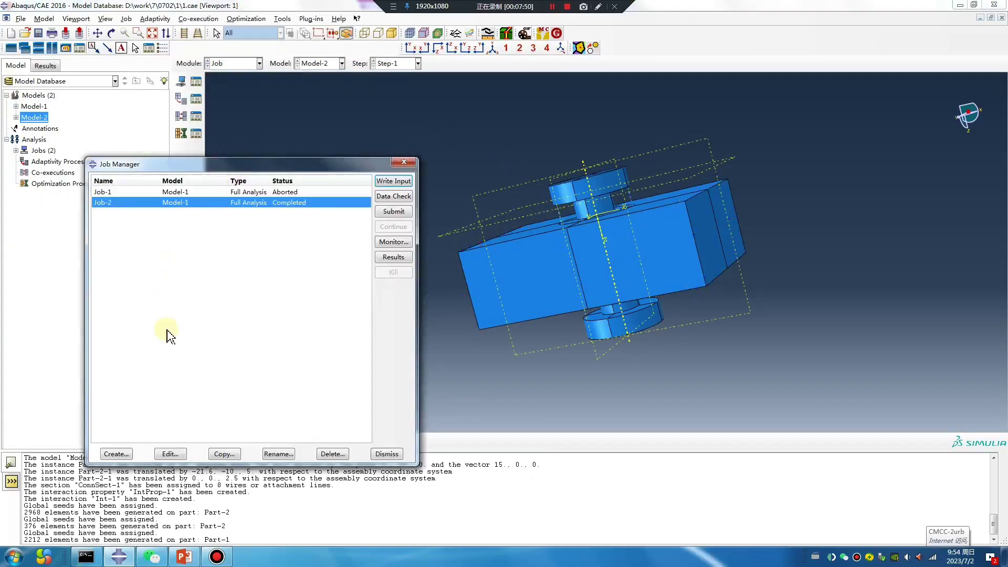
- Create Job-3 from Model-2 using multiple processors and run a data check on it
left_click(117, 452)
left_click(405, 391)
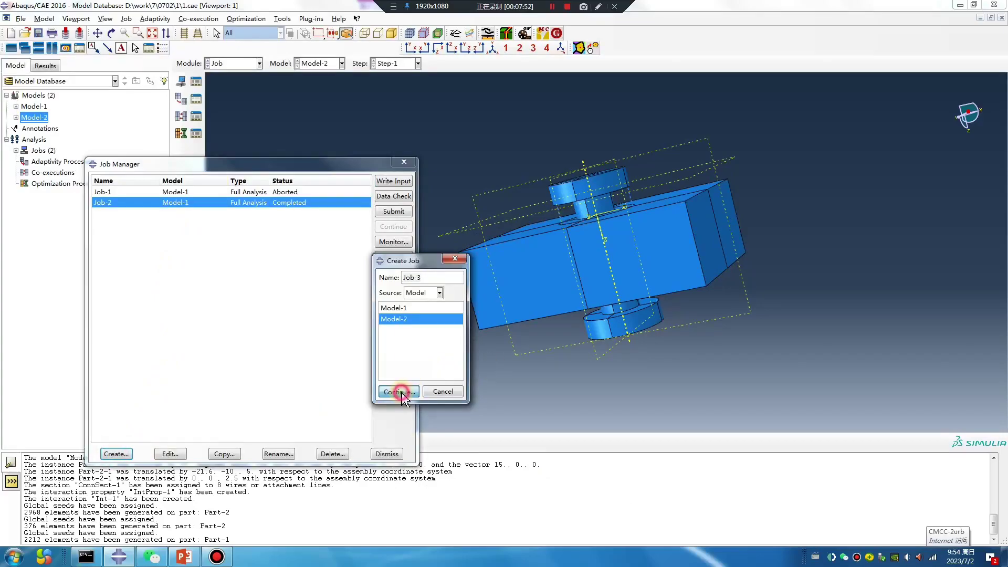
left_click(352, 289)
left_click(283, 305)
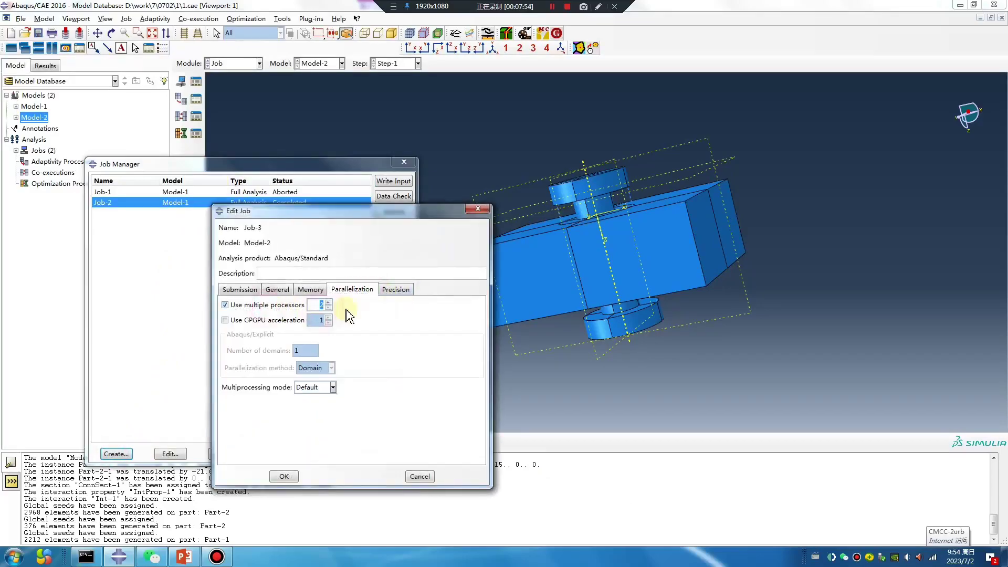
left_click(284, 476)
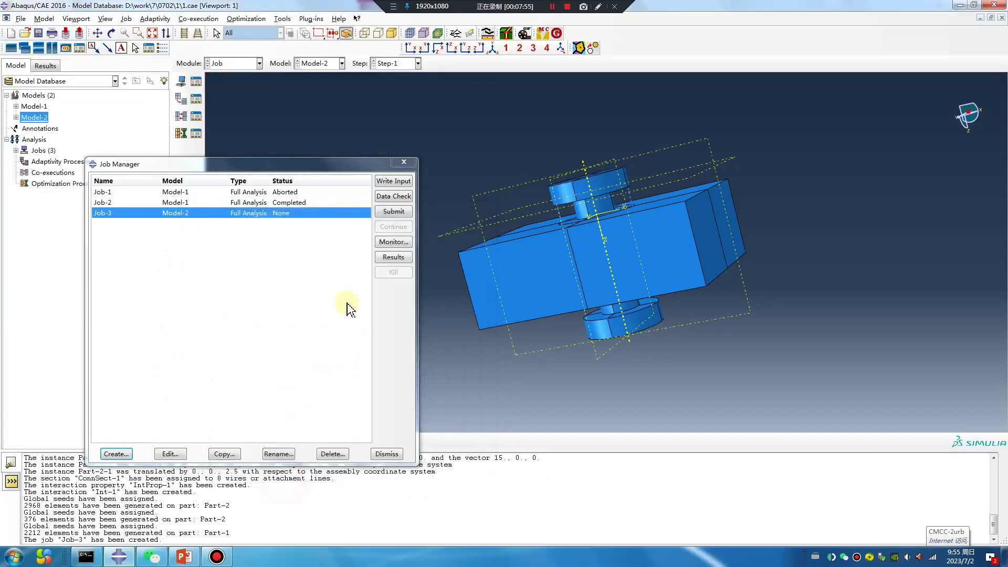
left_click(393, 196)
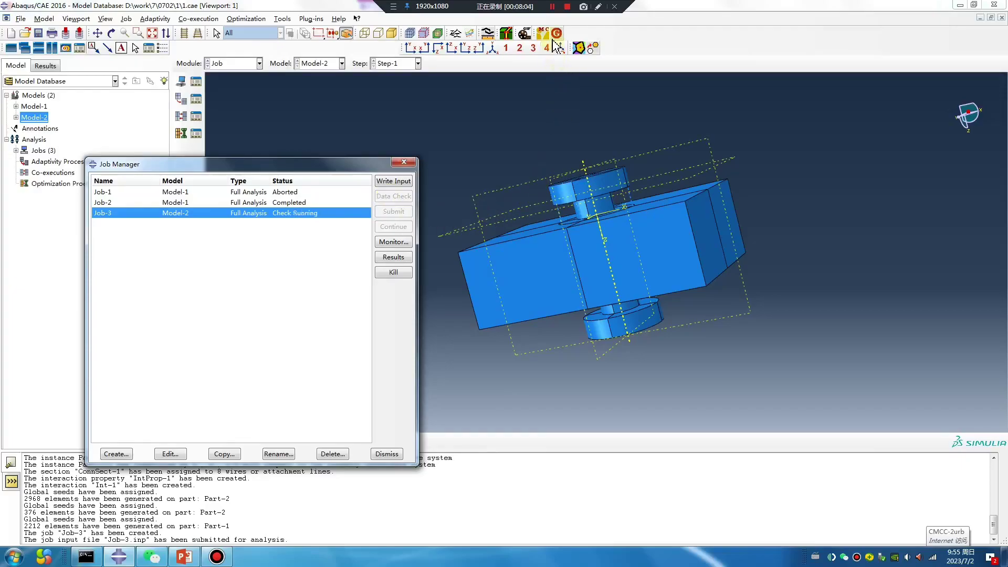
- Select Job-2 in the Job Manager
left_click(552, 8)
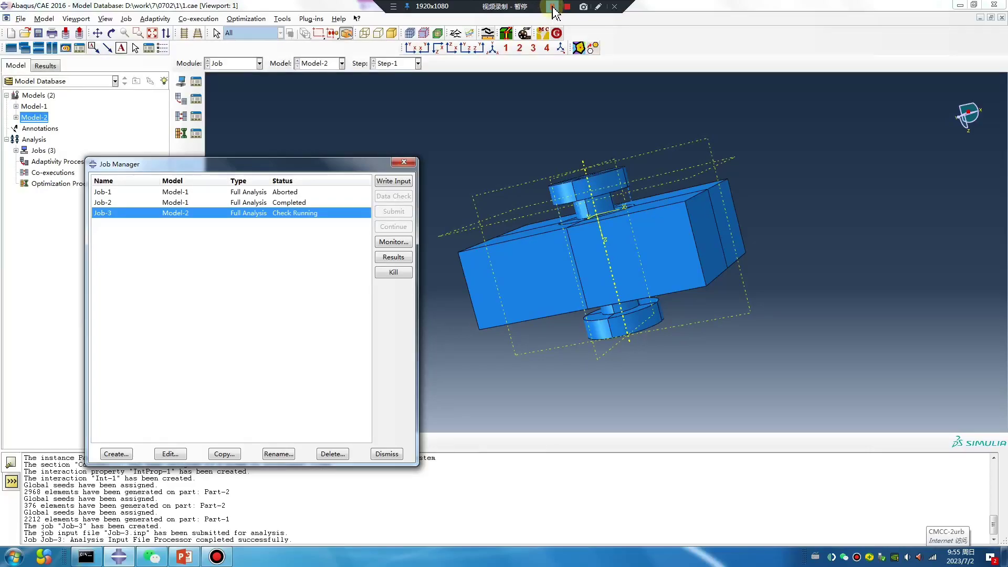
left_click(552, 7)
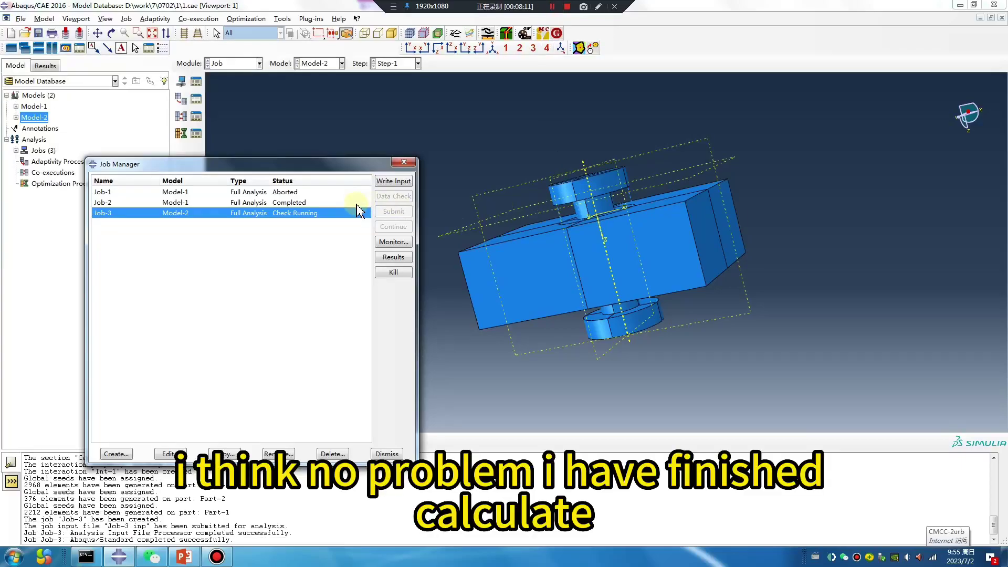
left_click(270, 204)
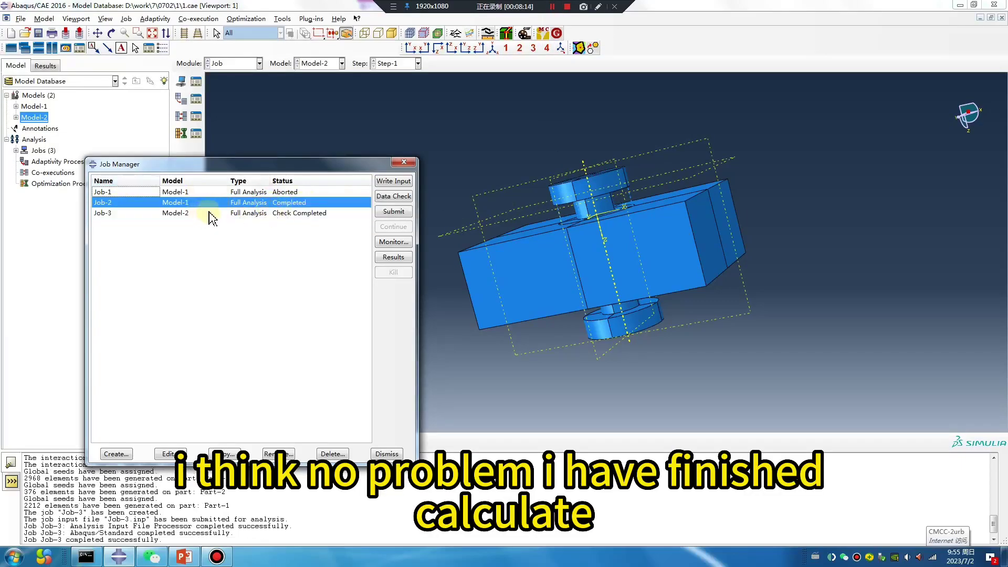
- Open Job-2's results and set the deformation scale factor to a uniform value of 1
left_click(395, 257)
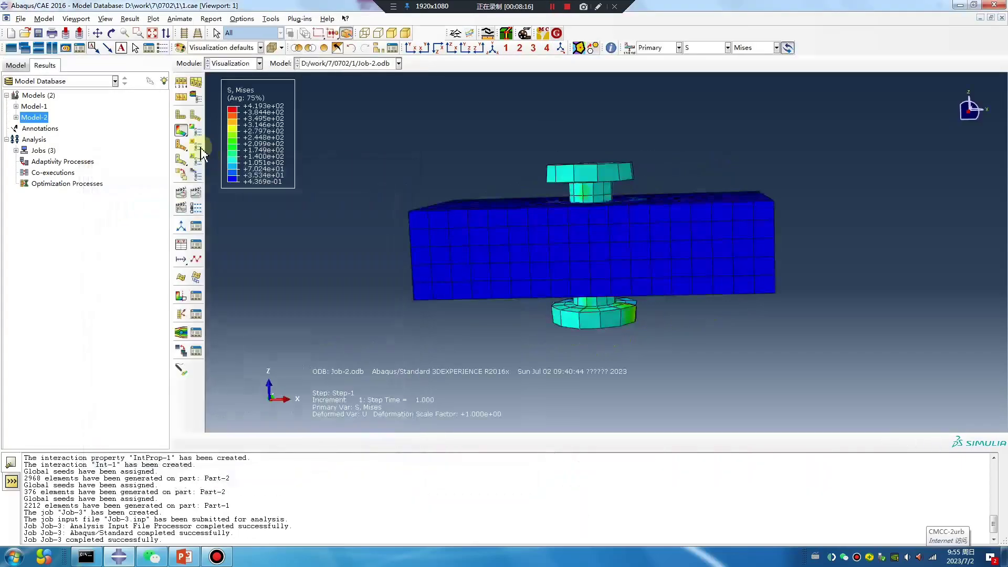
left_click(242, 18)
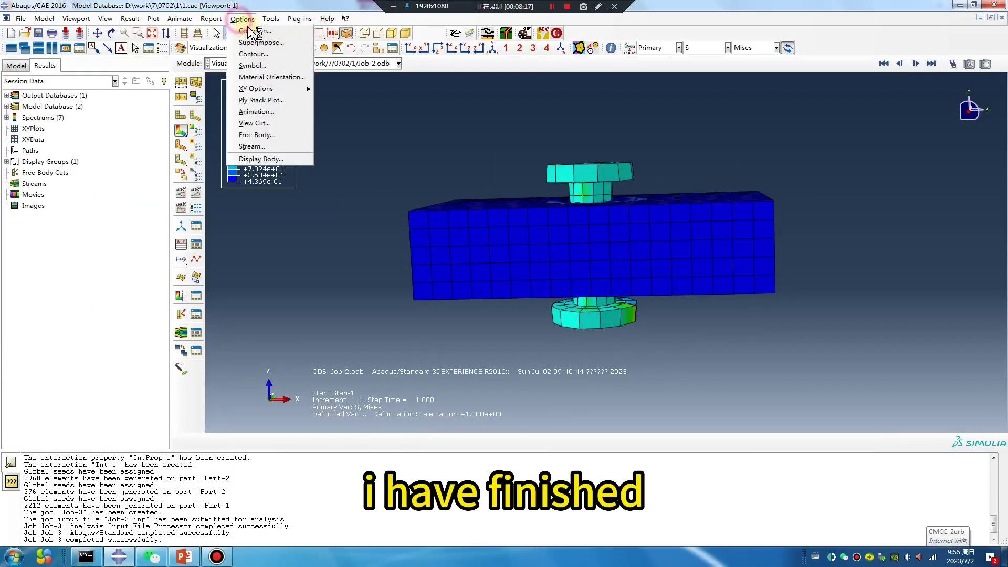
left_click(250, 42)
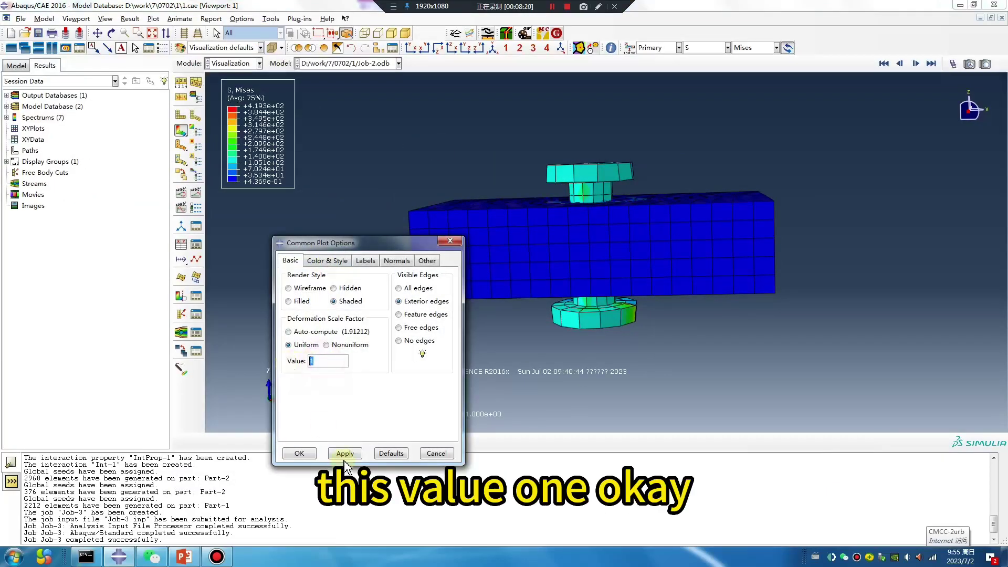
left_click(344, 453)
left_click(300, 332)
left_click(345, 453)
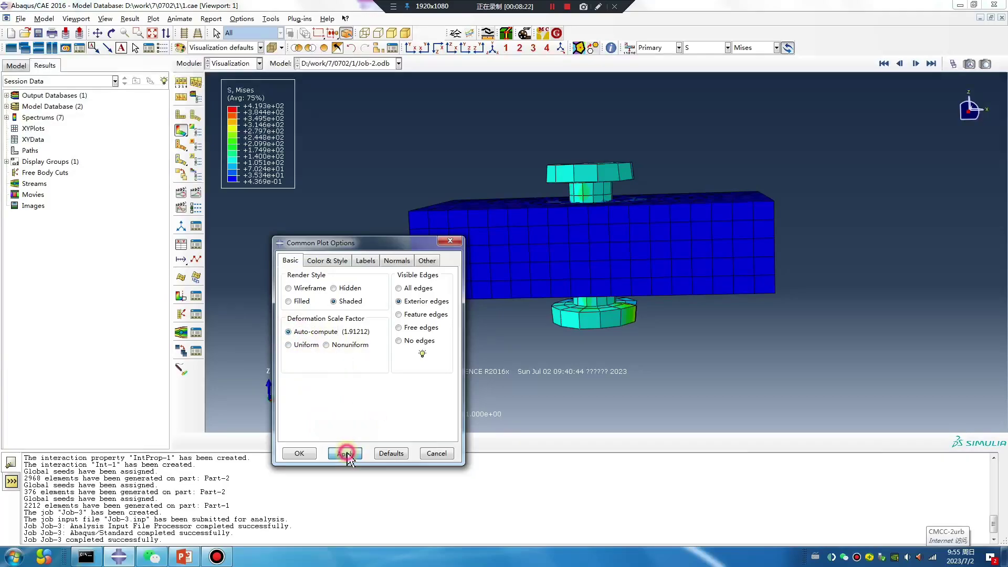
left_click(288, 345)
left_click(344, 452)
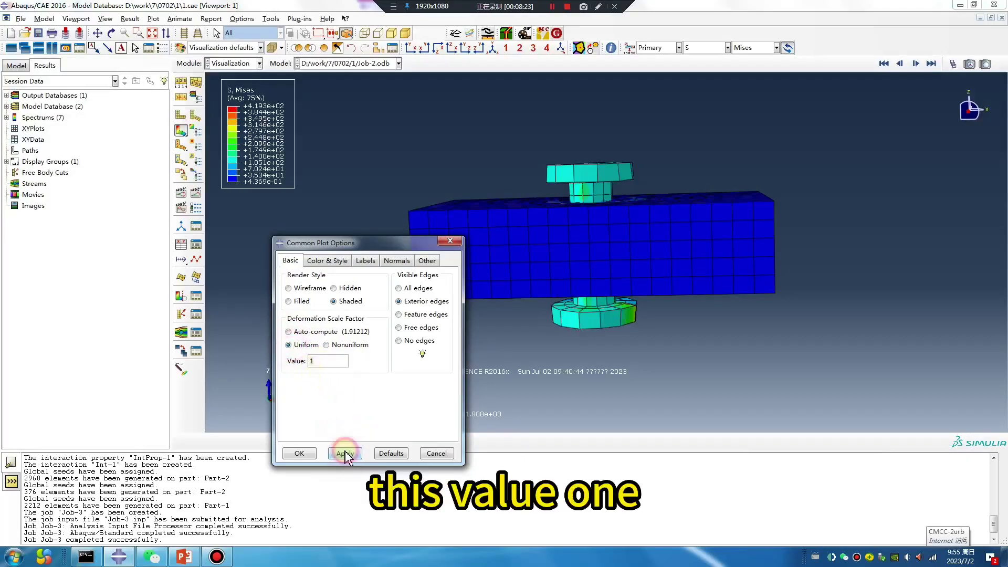
left_click(299, 452)
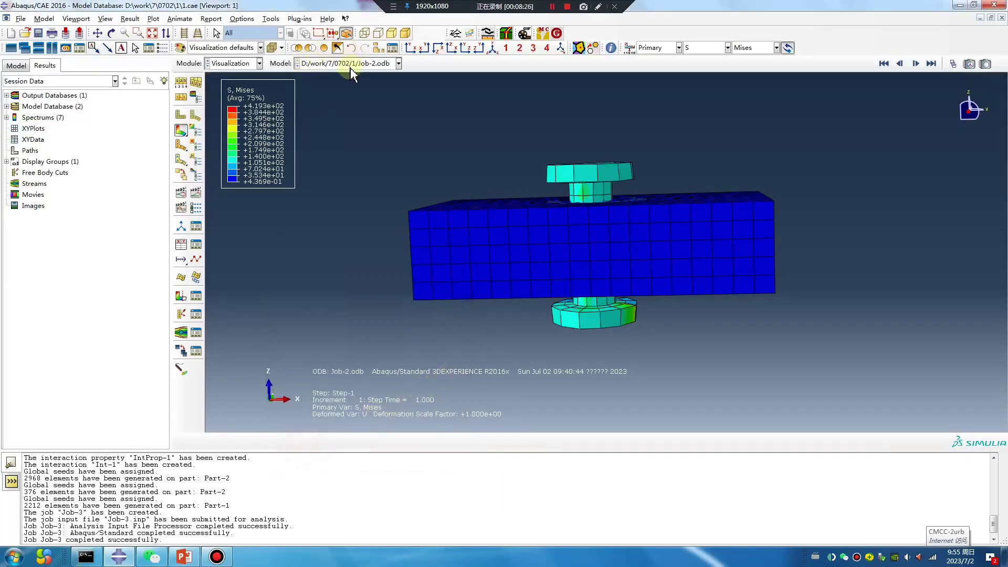
- Switch back to the Part module, then bring PowerPoint to the front
left_click(231, 63)
left_click(223, 76)
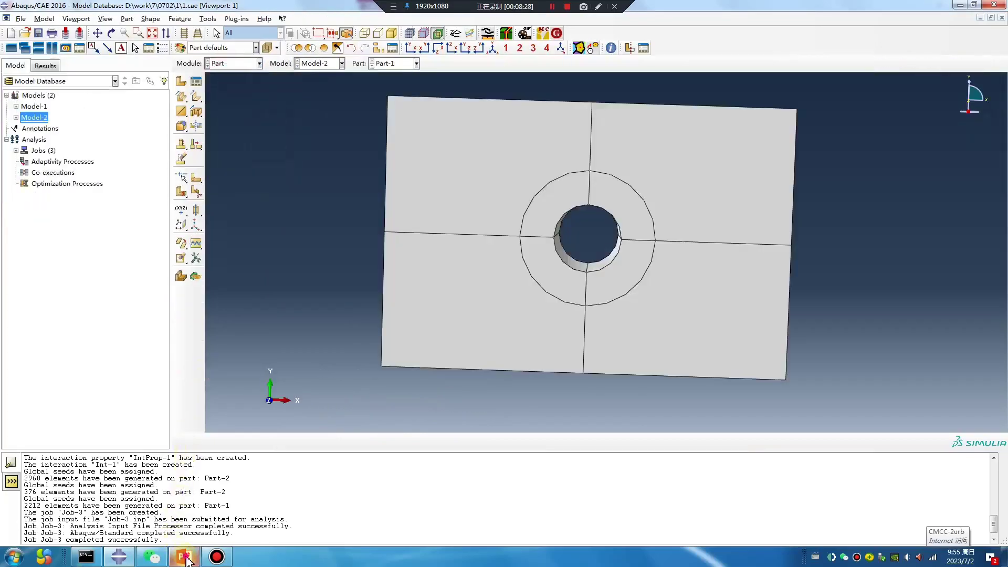
left_click(184, 557)
- Move from the WeChat contact slide to slide 3, "AD Time"
left_click(173, 265)
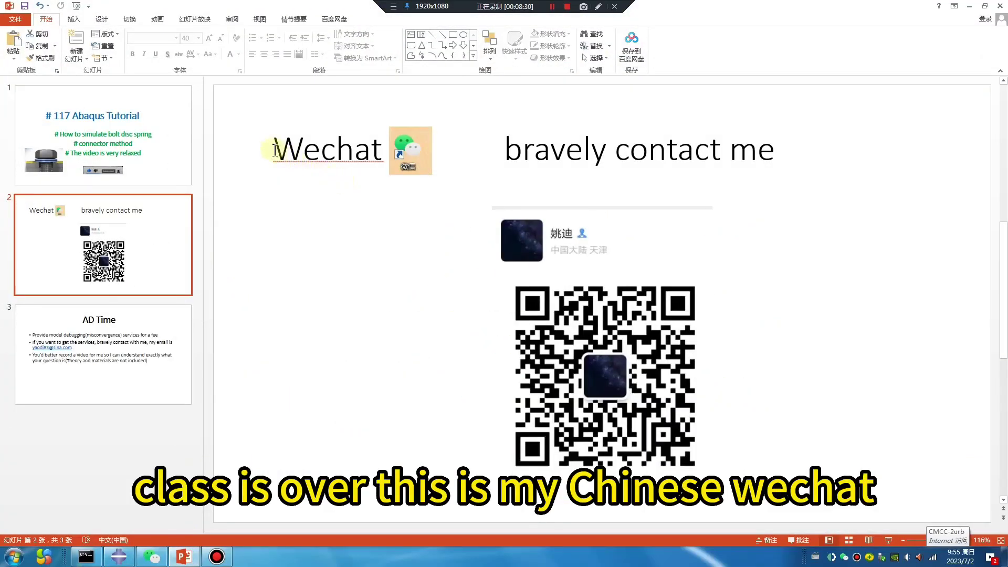
left_click(184, 380)
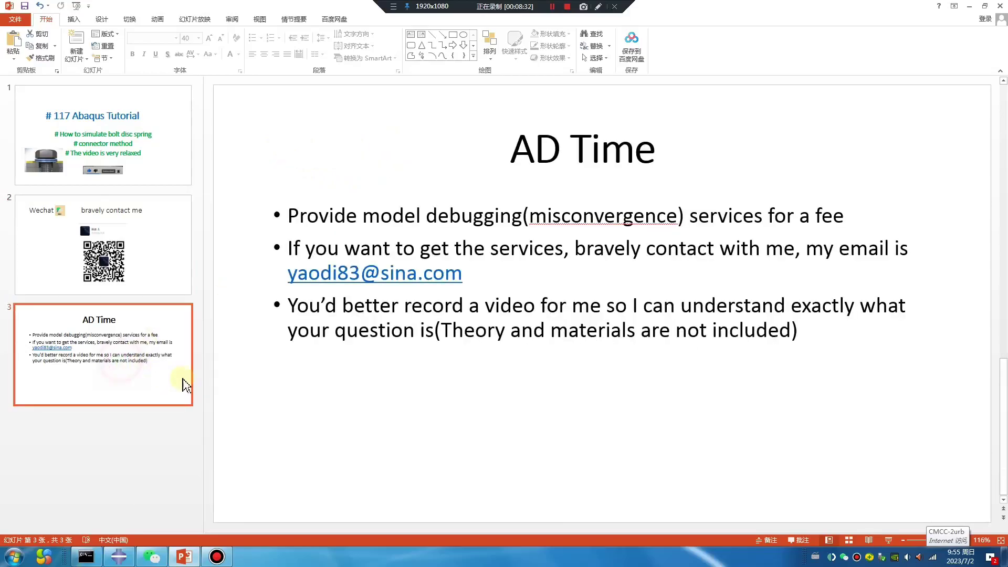